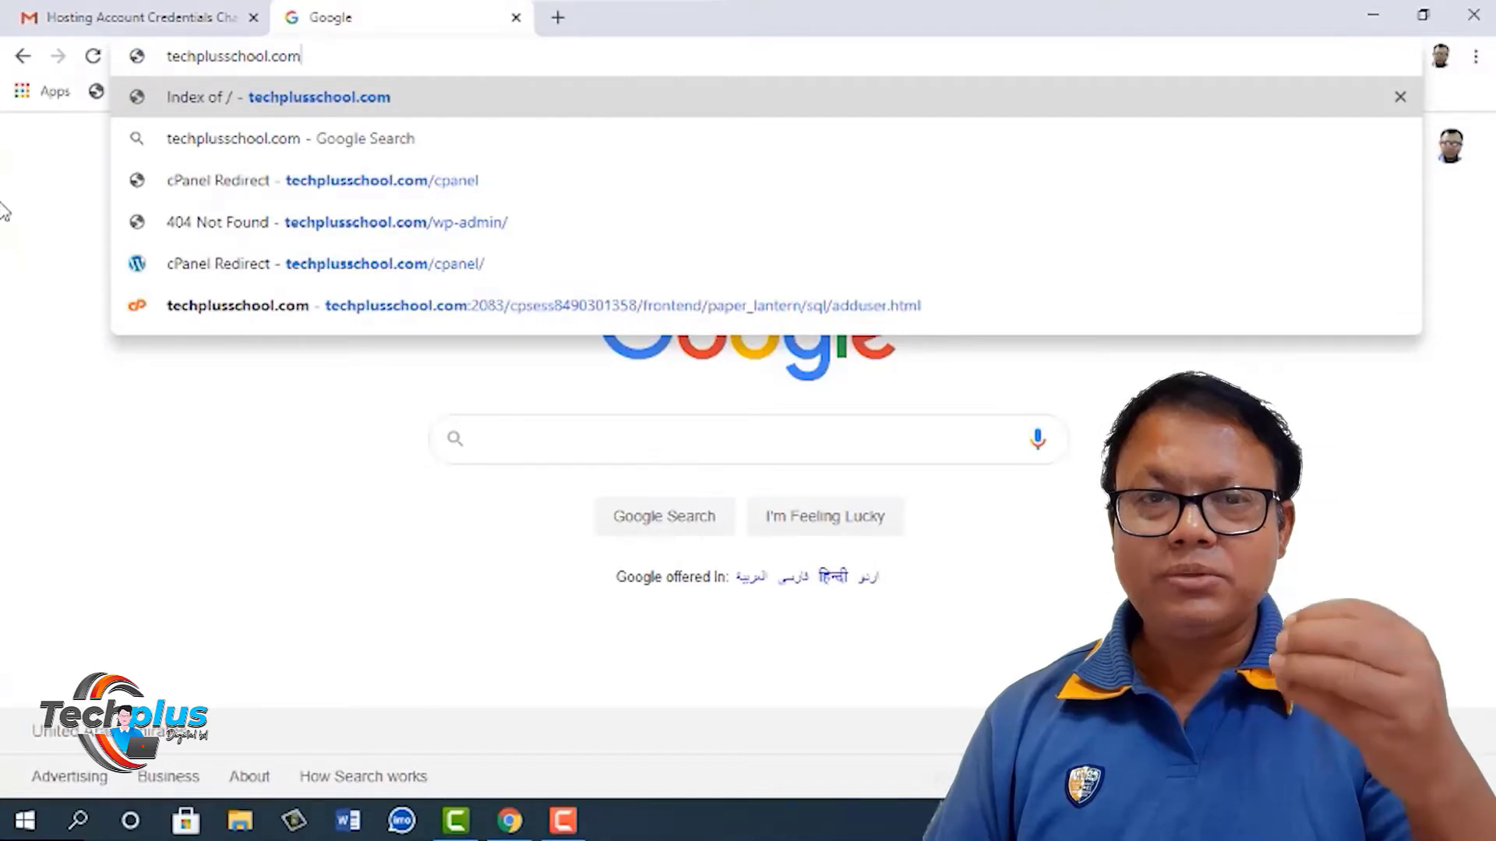
Step: Go to techplusschool.com/cpanel and enter the cPanel login page through the port 2083 connection without a firewall
type("/c")
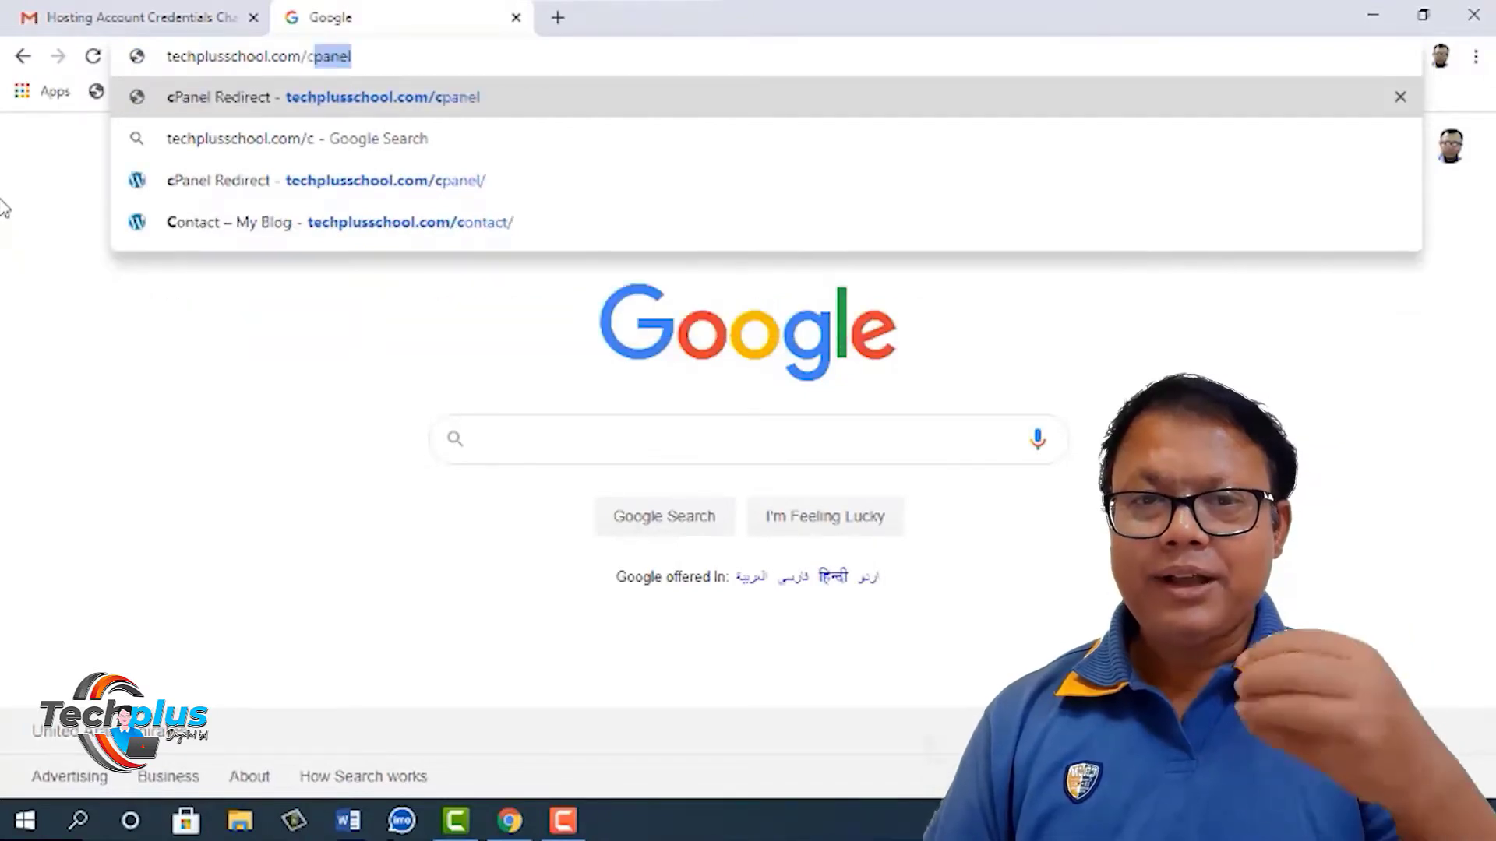
type("panel")
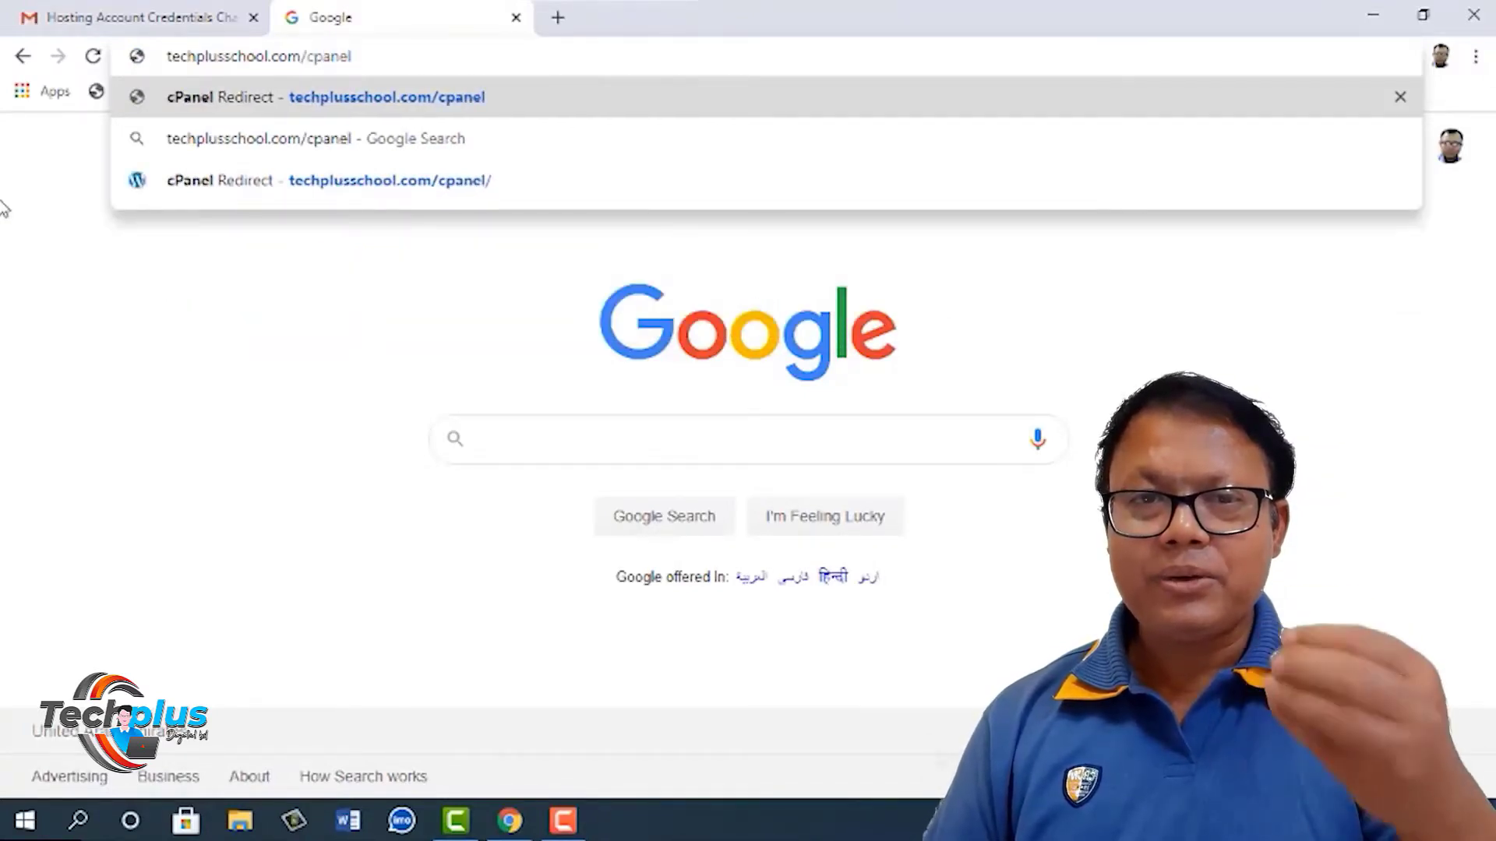
key("Return")
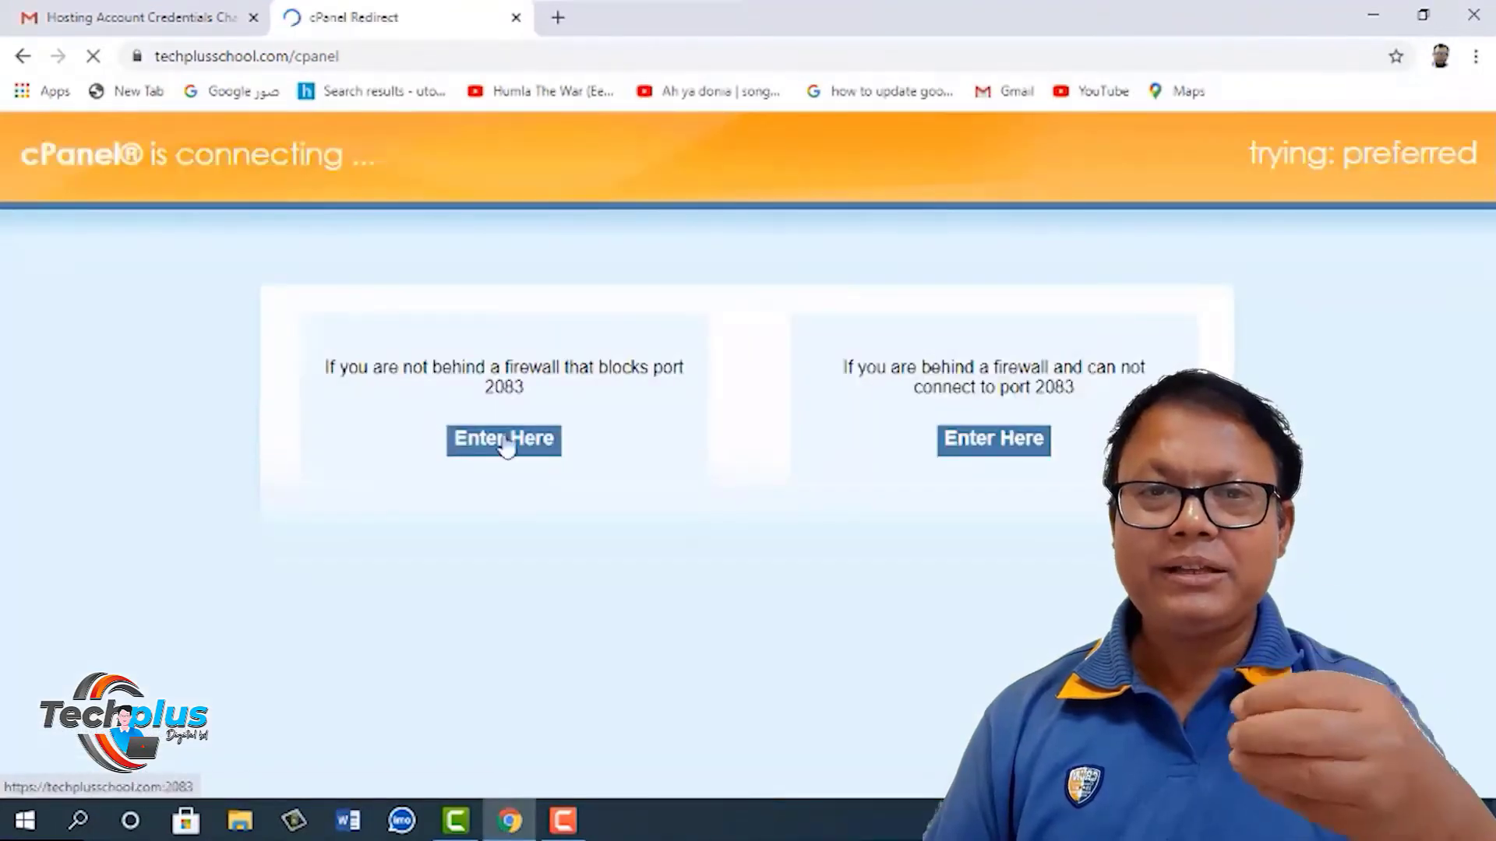
left_click(505, 441)
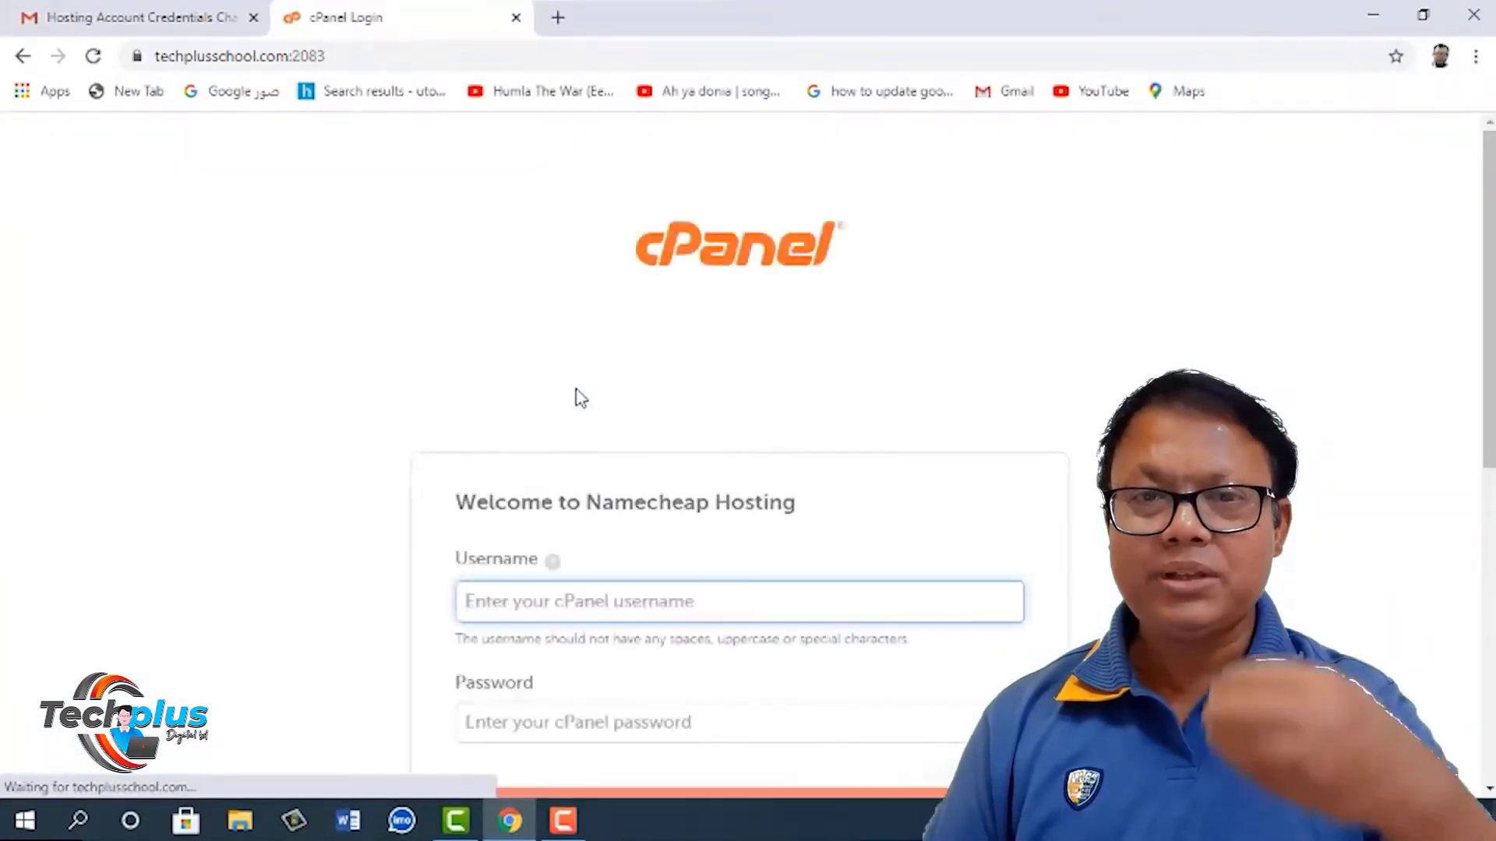
scroll(1091, 403, "down", 3)
scroll(1095, 401, "up", 1)
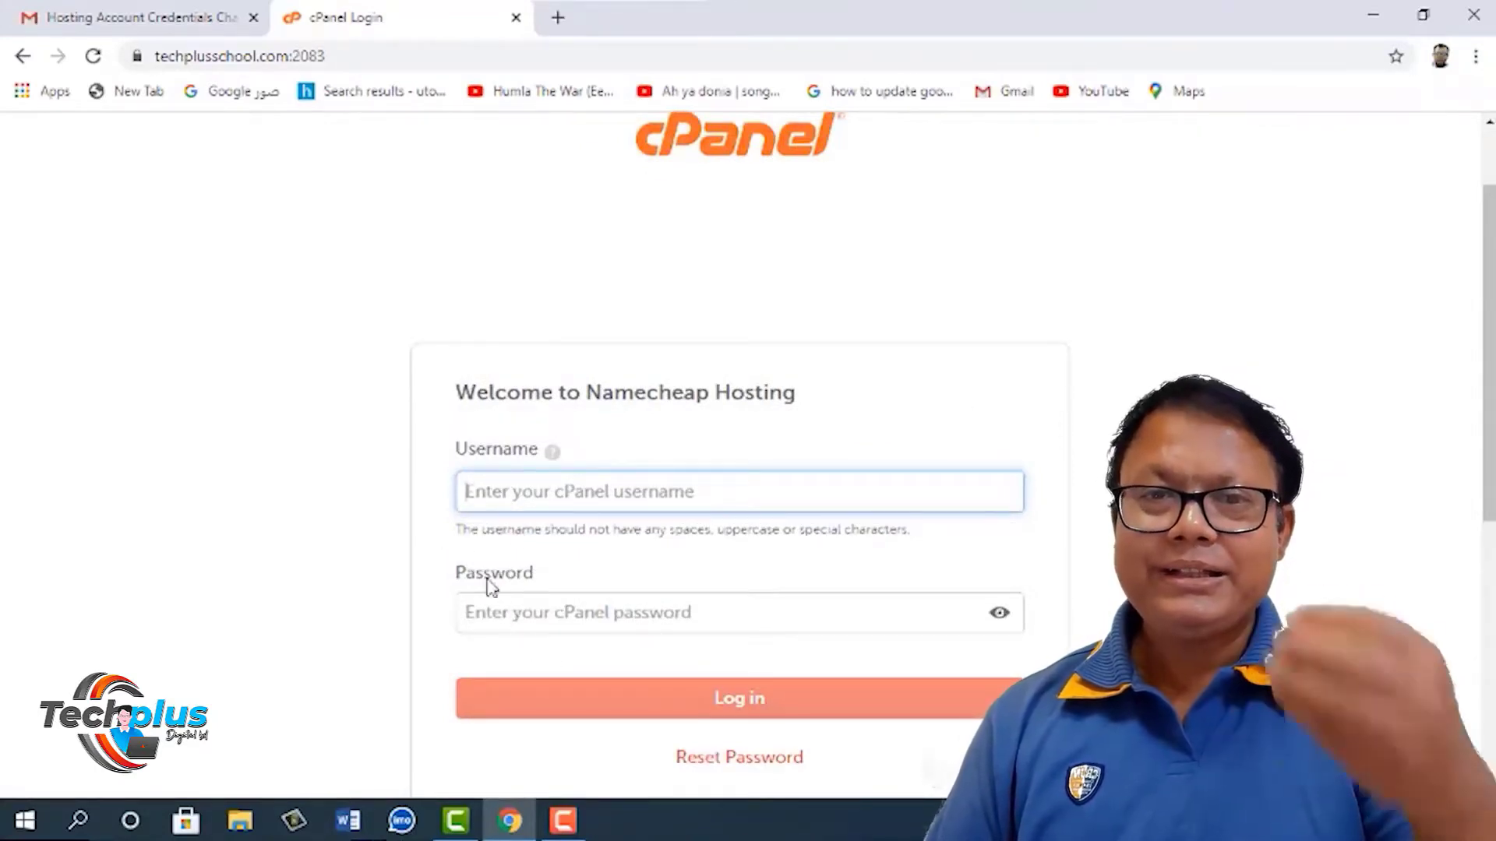
Step: Try to fill in the cPanel login form with the hosting username and account password
right_click(489, 496)
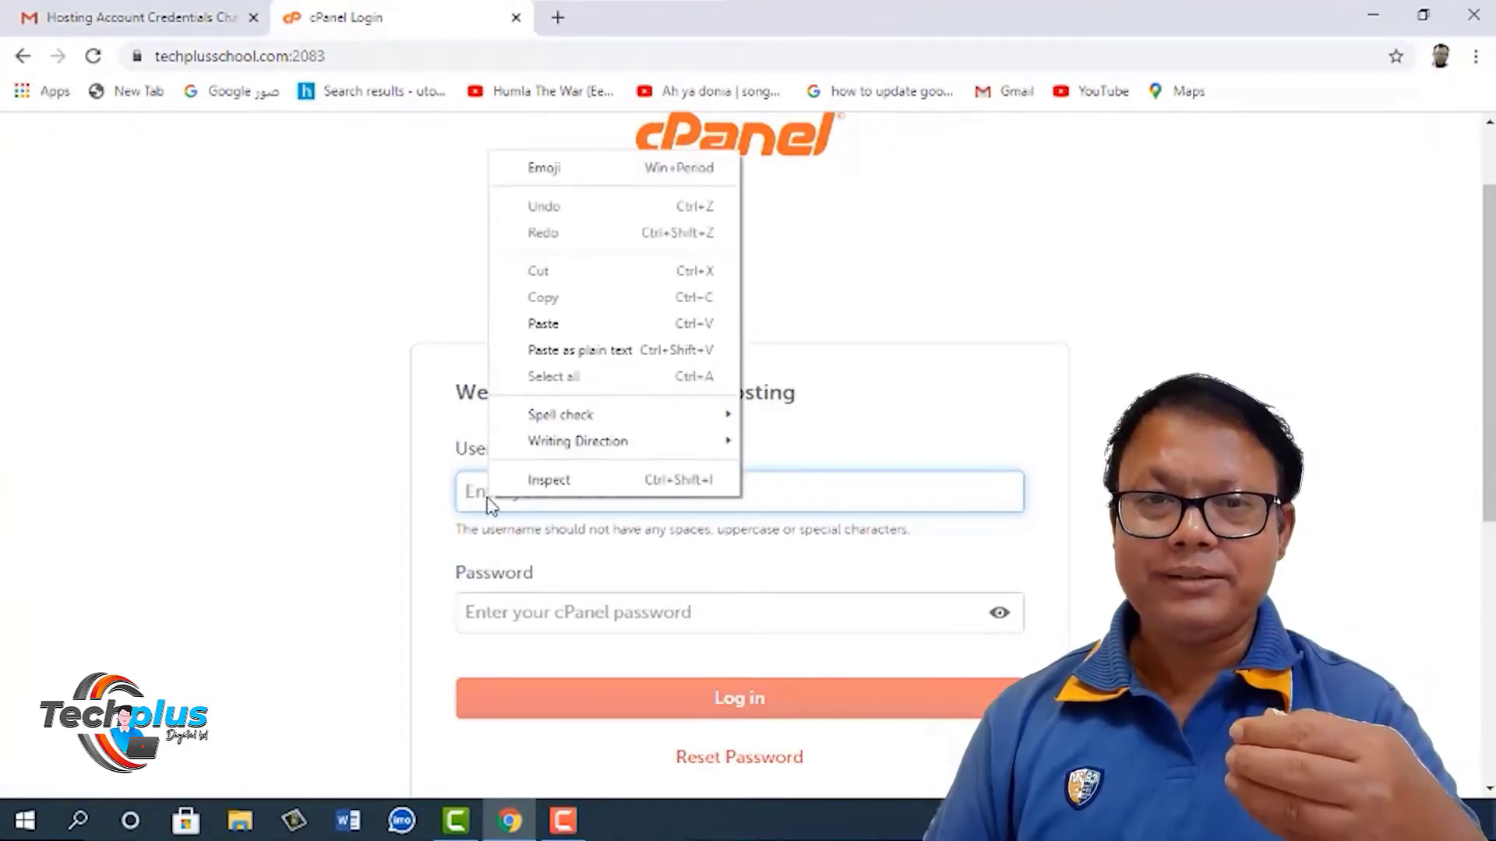
left_click(590, 340)
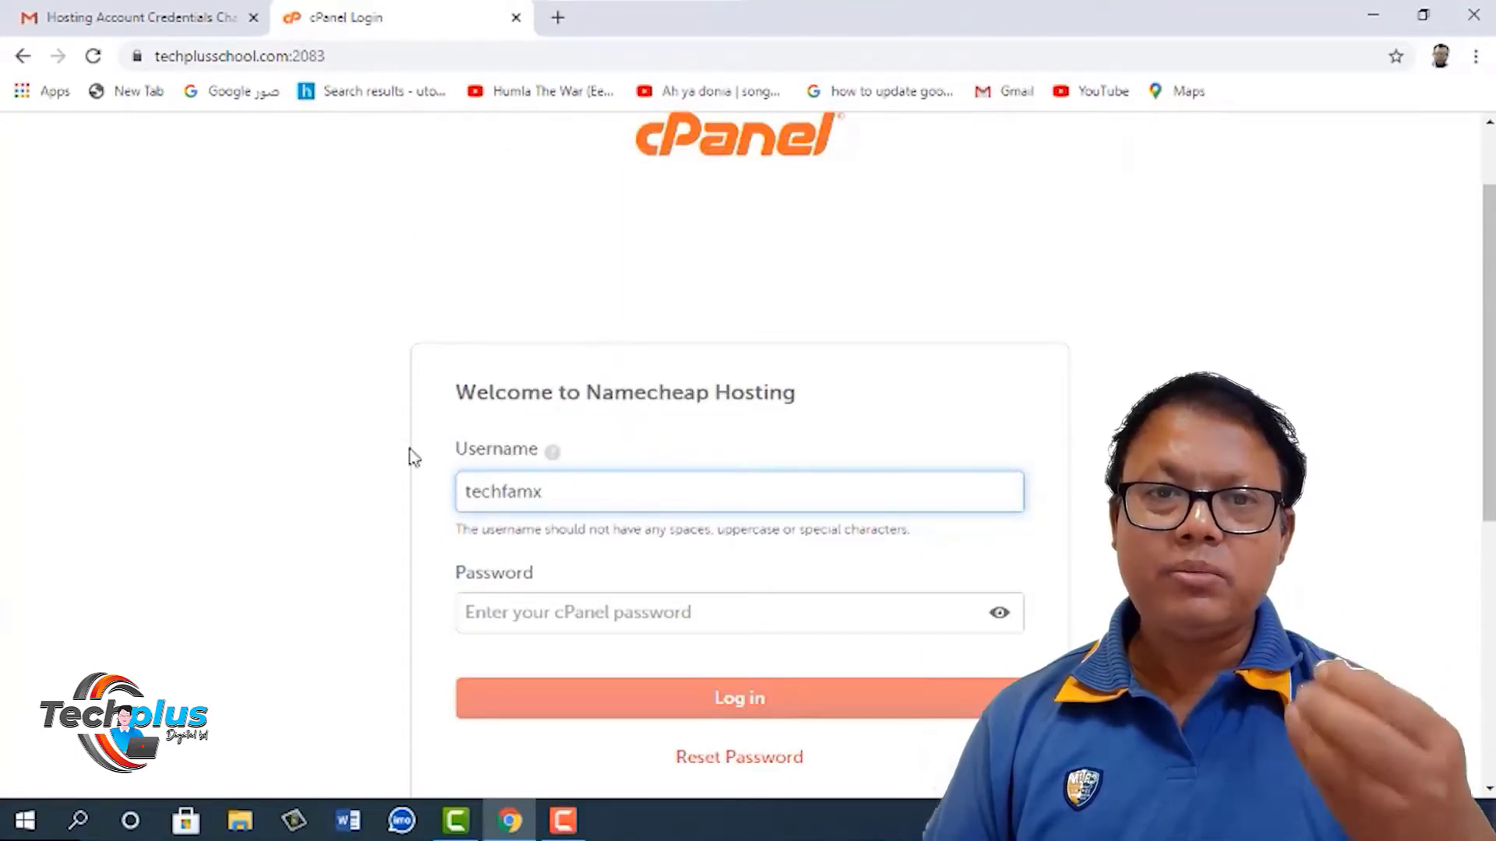
left_click(491, 618)
right_click(492, 618)
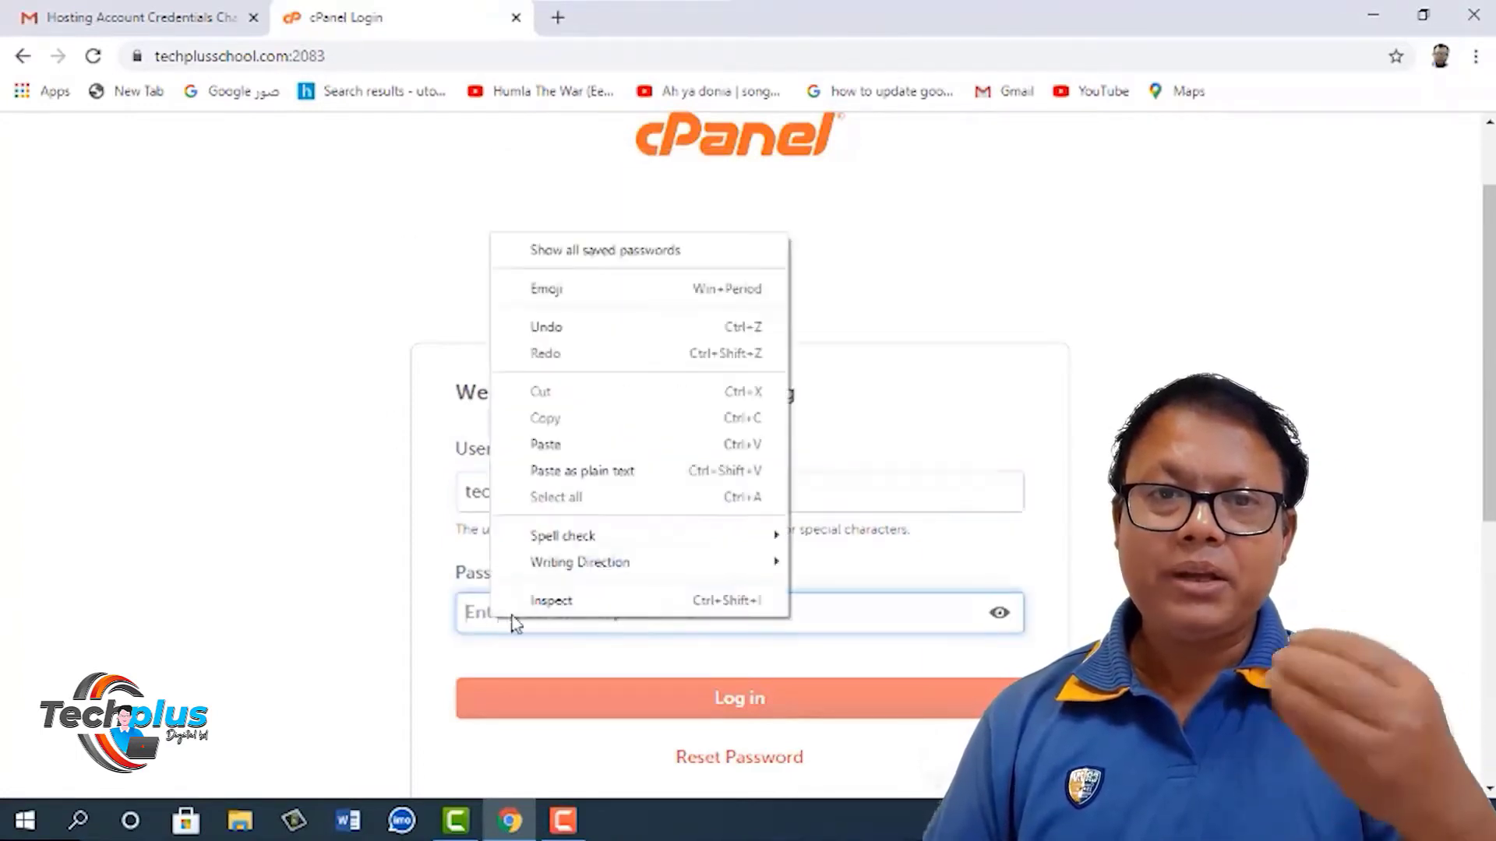
left_click(612, 444)
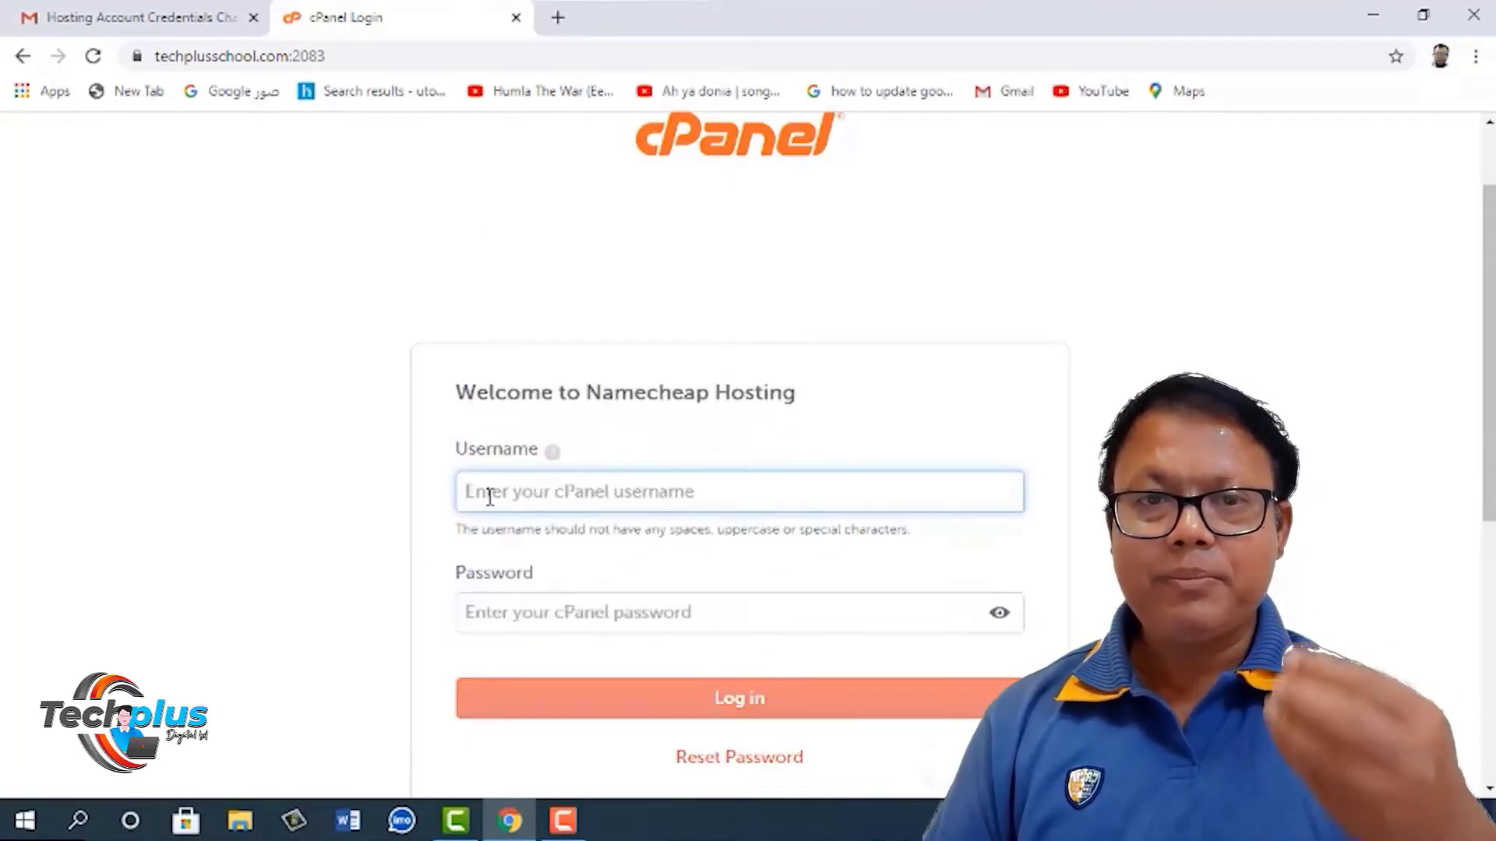
Step: Paste the hosting username and the account password into the login form and log in to cPanel
right_click(490, 497)
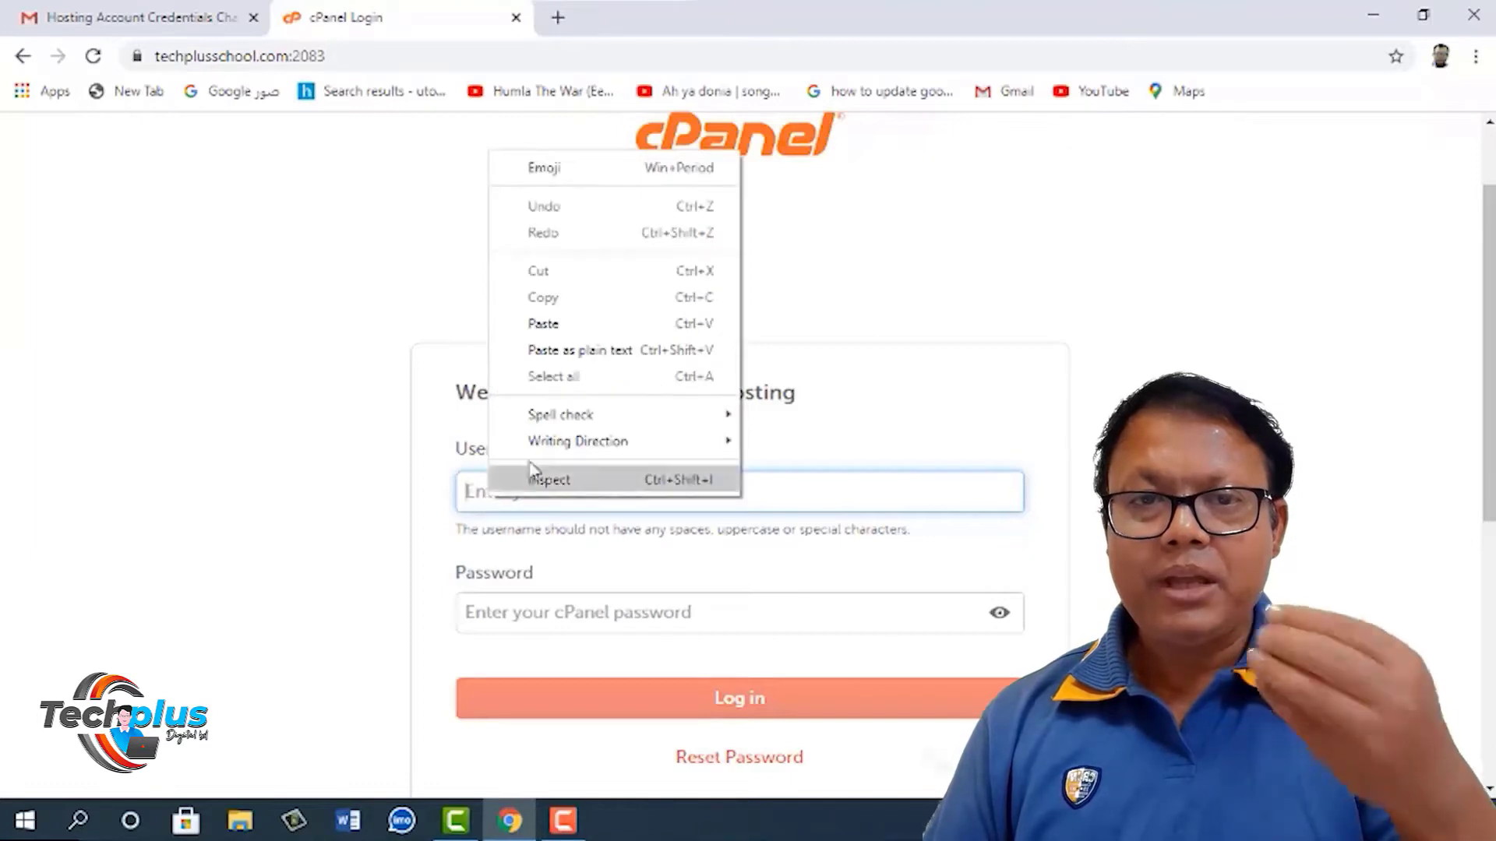
left_click(543, 324)
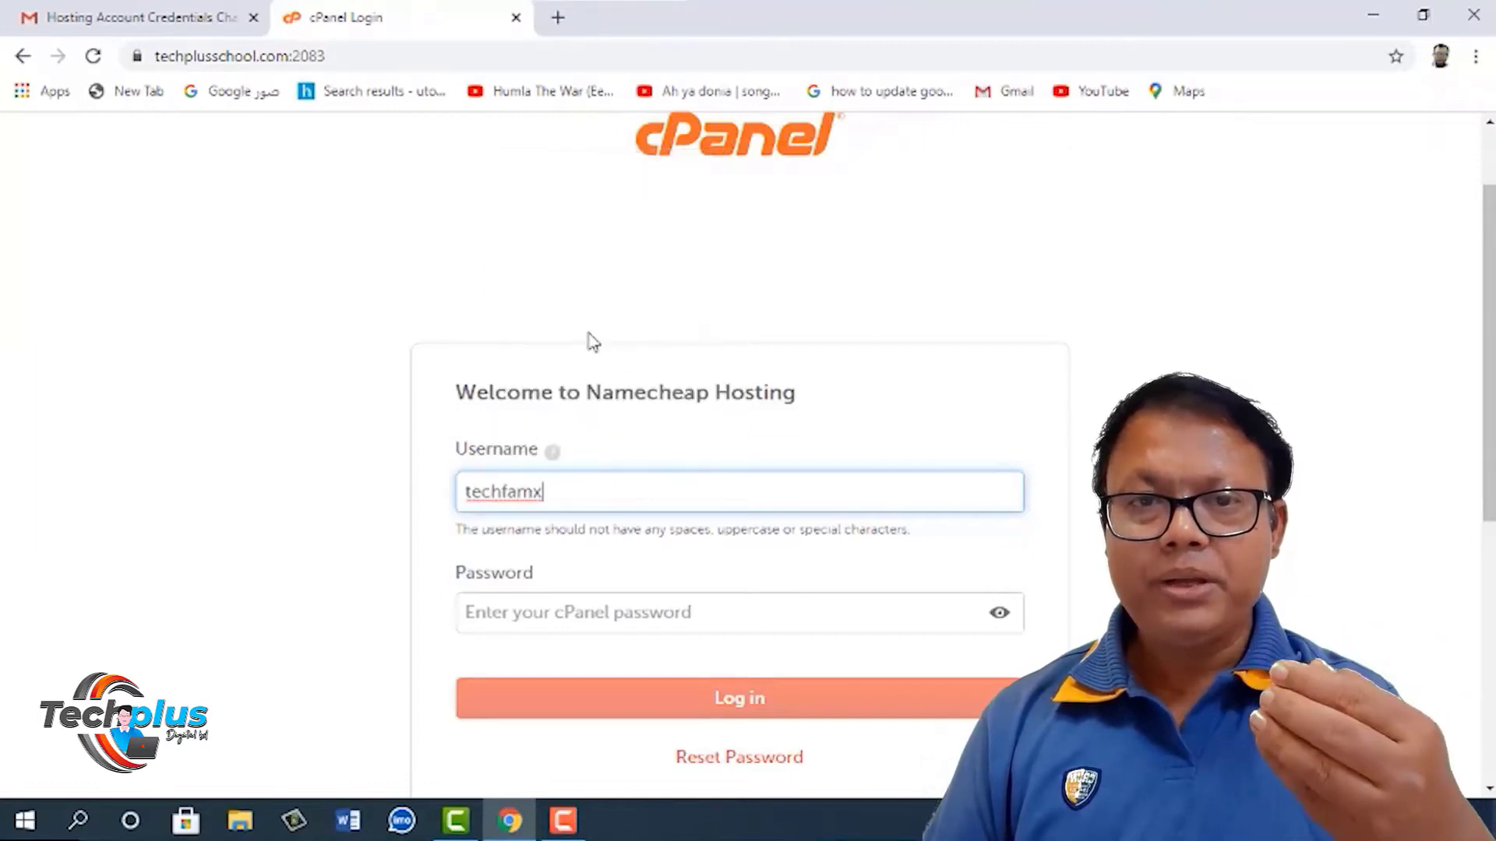
left_click(491, 619)
right_click(492, 619)
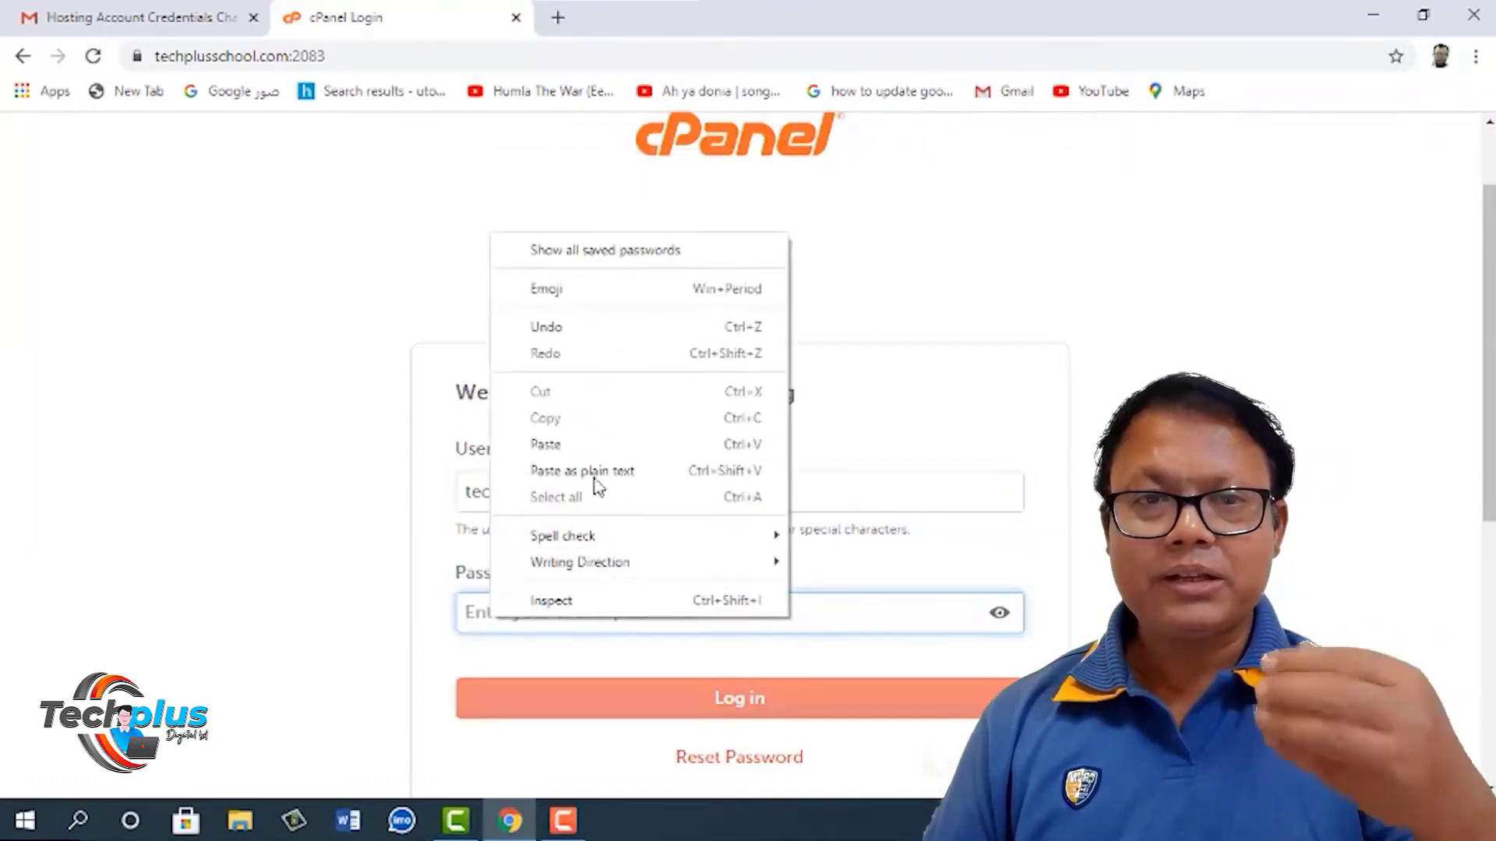
left_click(610, 444)
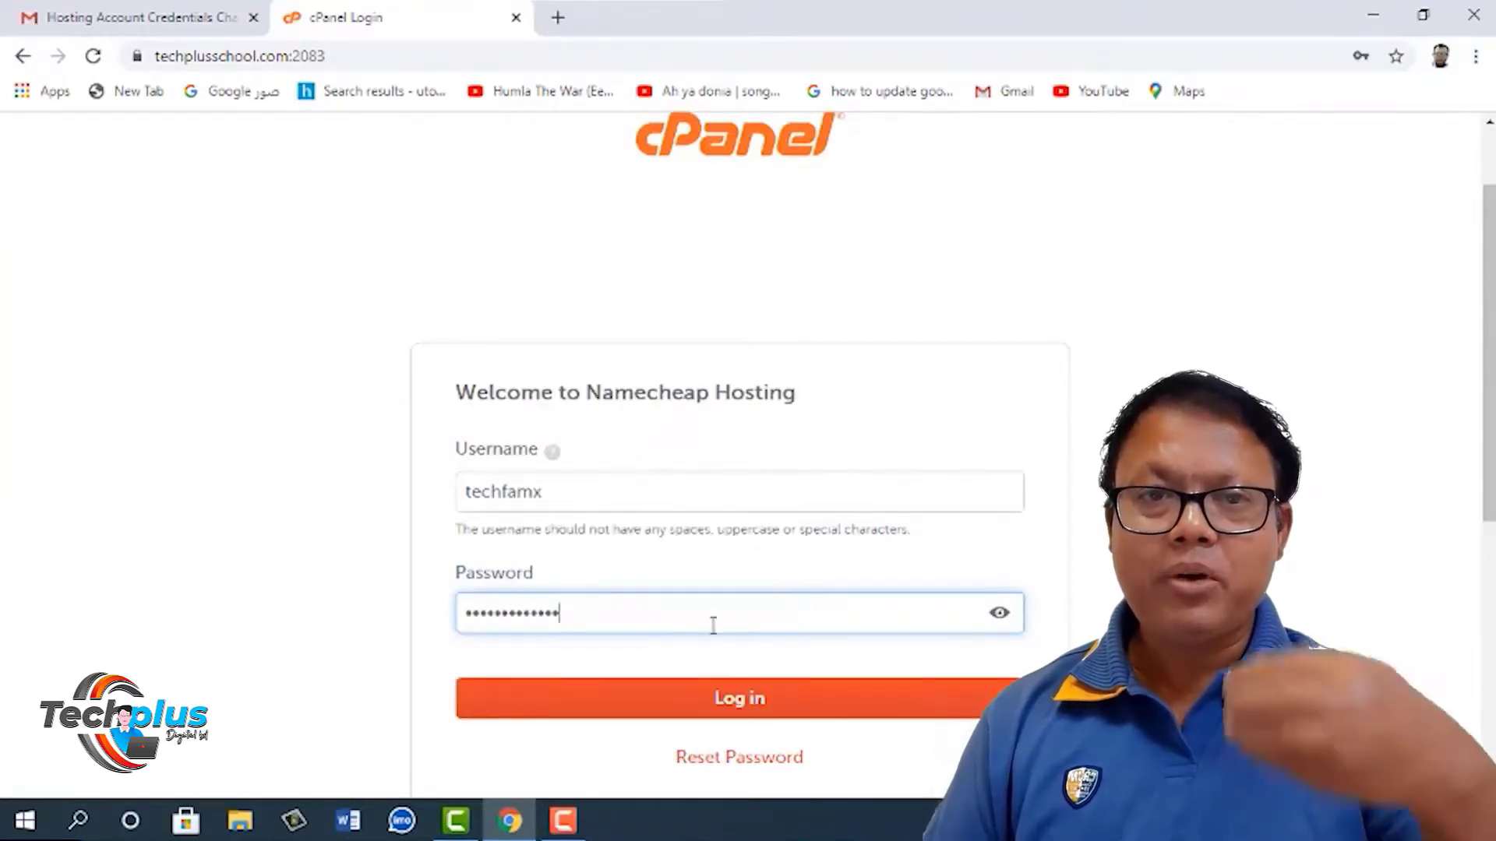
left_click(744, 705)
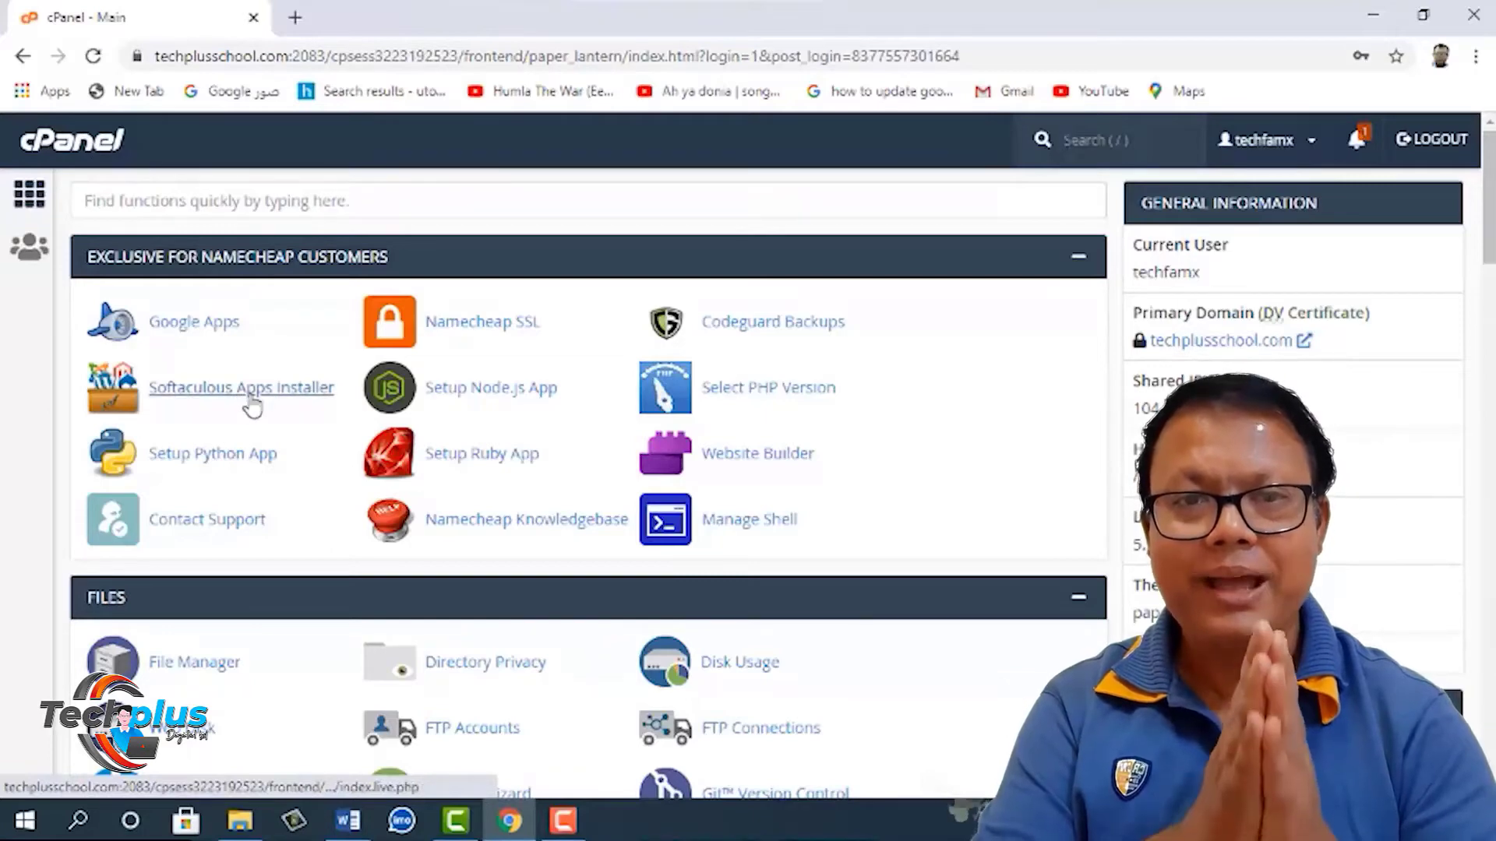
Step: Switch to the Word document, highlight the Domain heading and the techplusschool.com line, and return to the browser
scroll(257, 401, "down", 15)
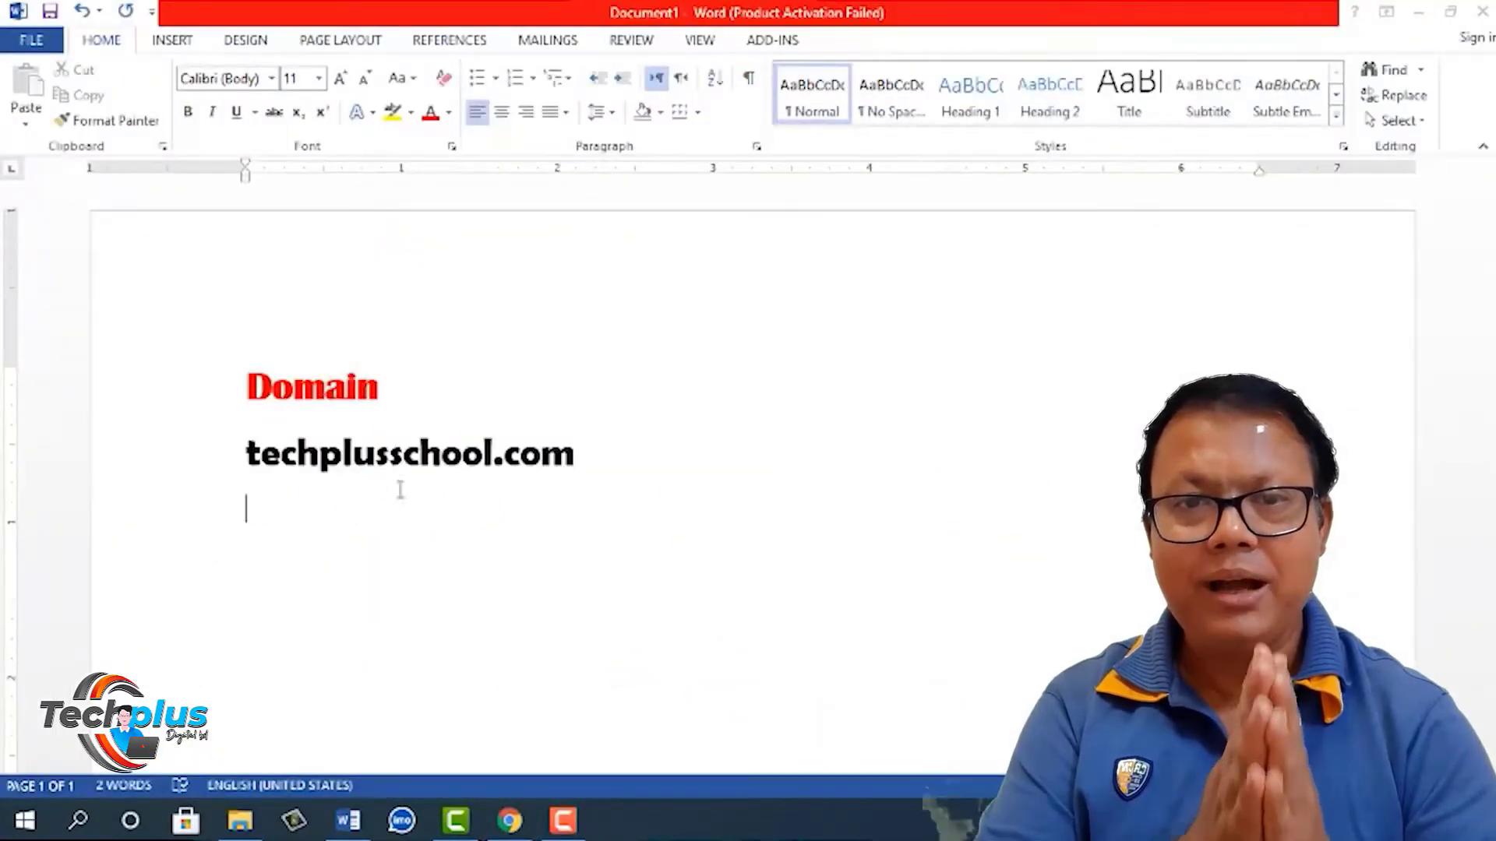
left_click_drag(246, 387, 447, 393)
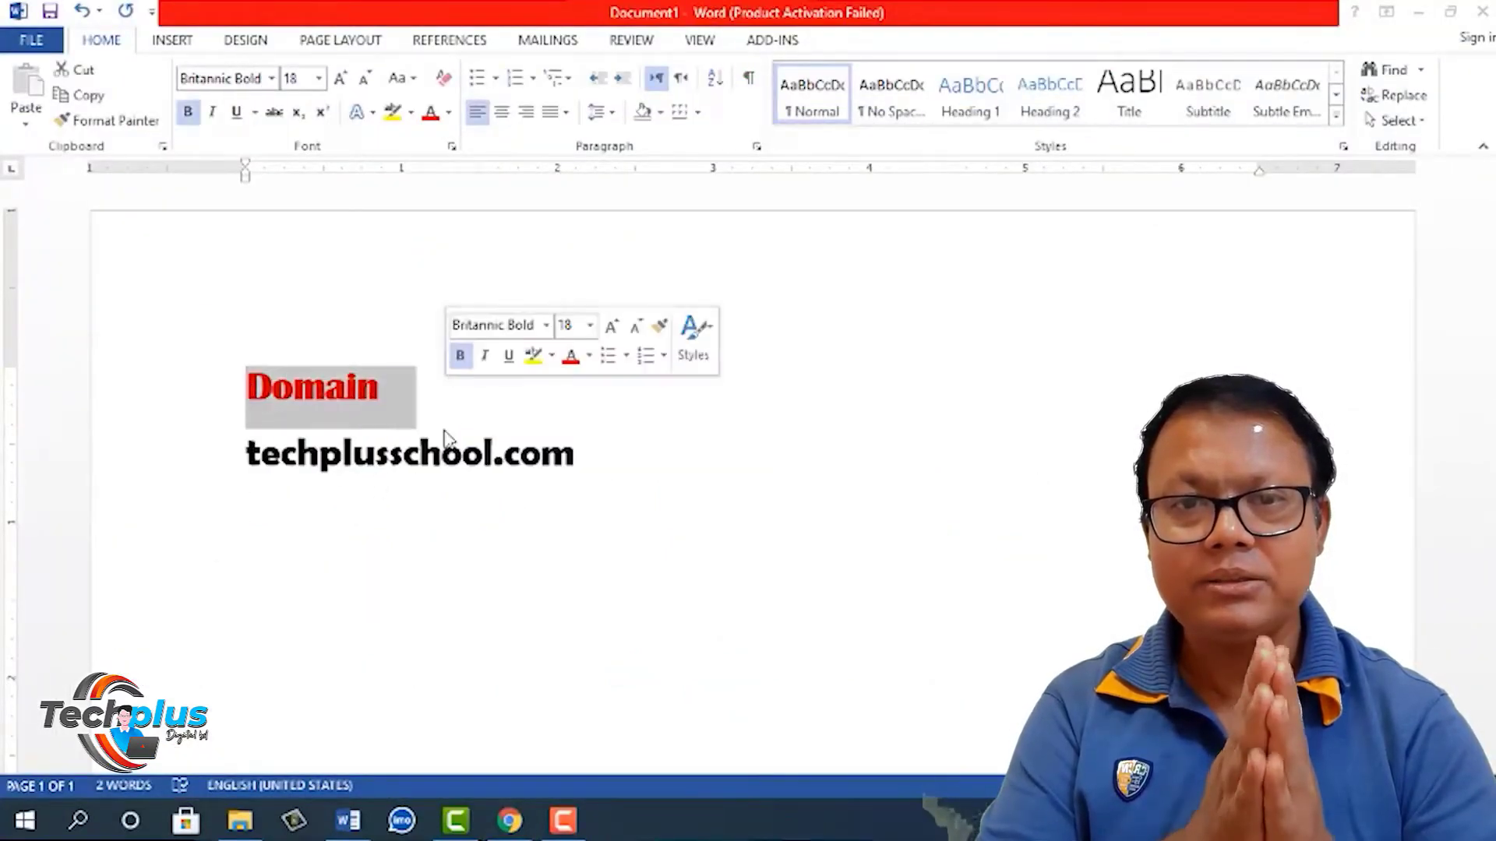
left_click_drag(246, 462, 548, 480)
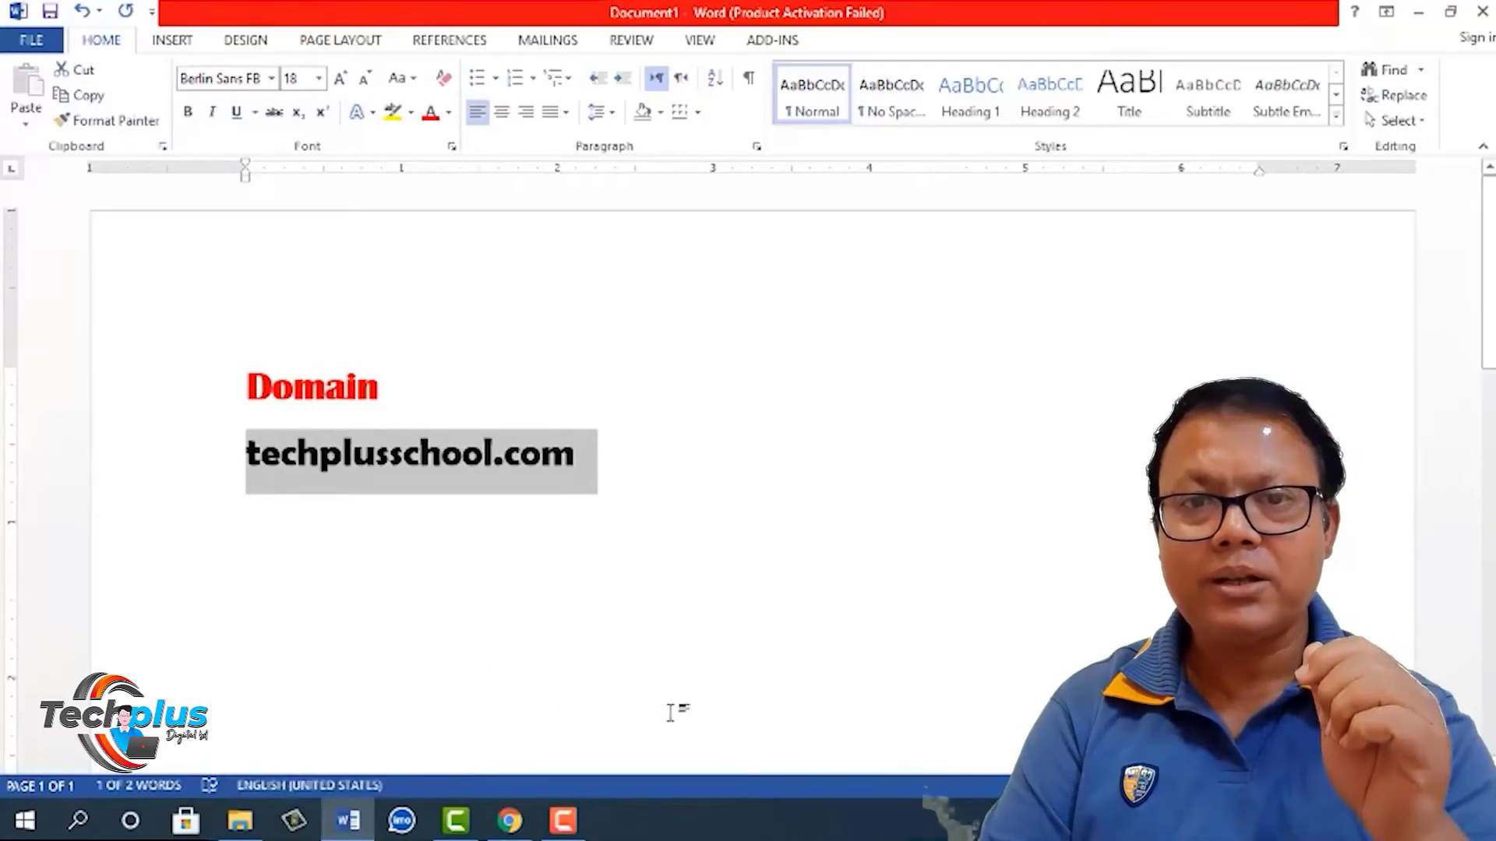
left_click(357, 824)
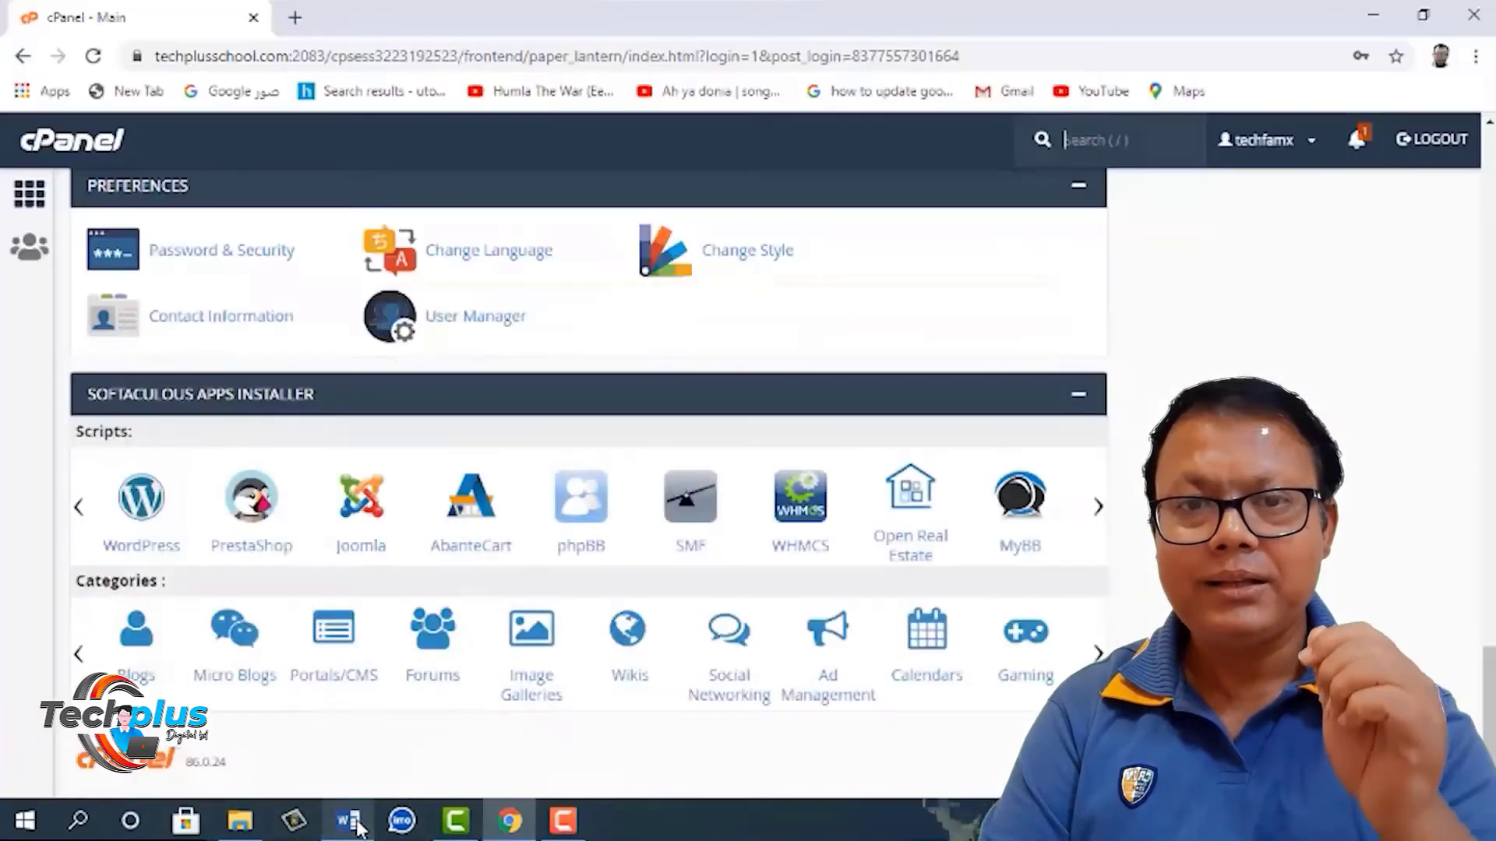
Step: Check the site techplusschool.com in a new browser tab, and close that tab
left_click(295, 22)
type("techplusschool.")
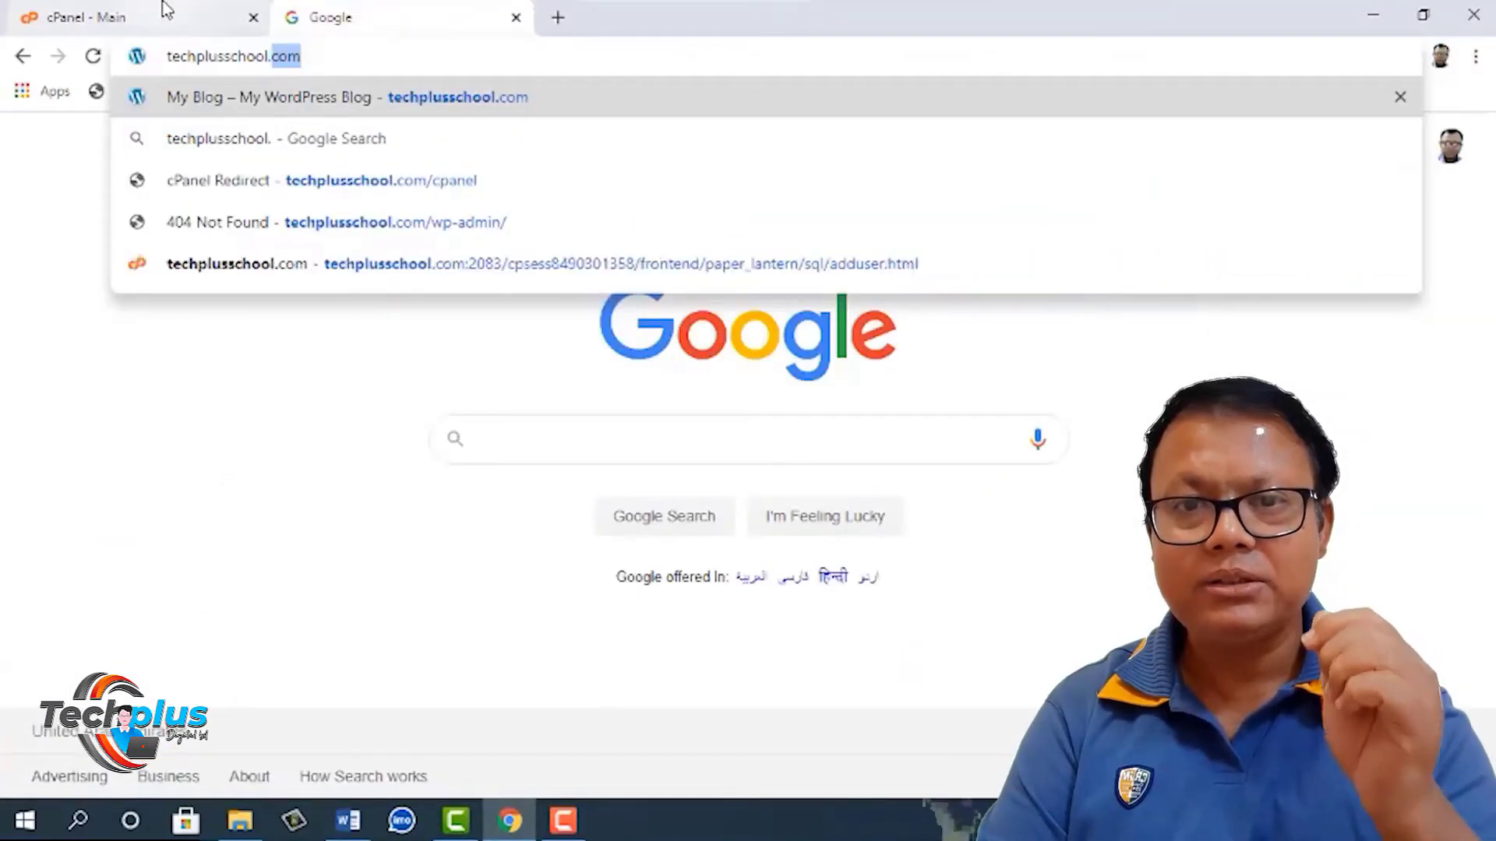
type("com")
key("Return")
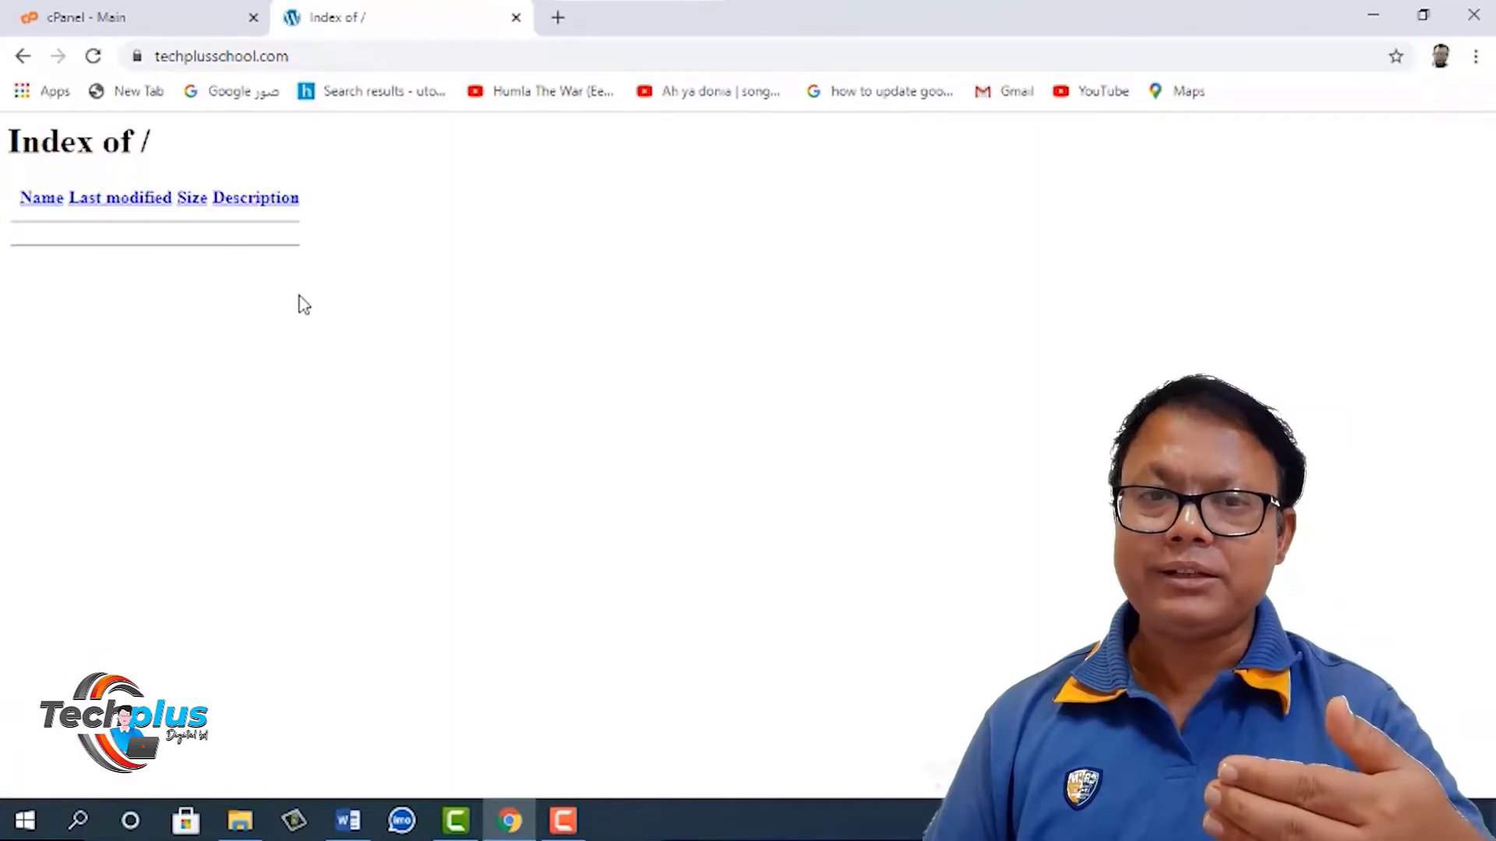
key("ctrl+w")
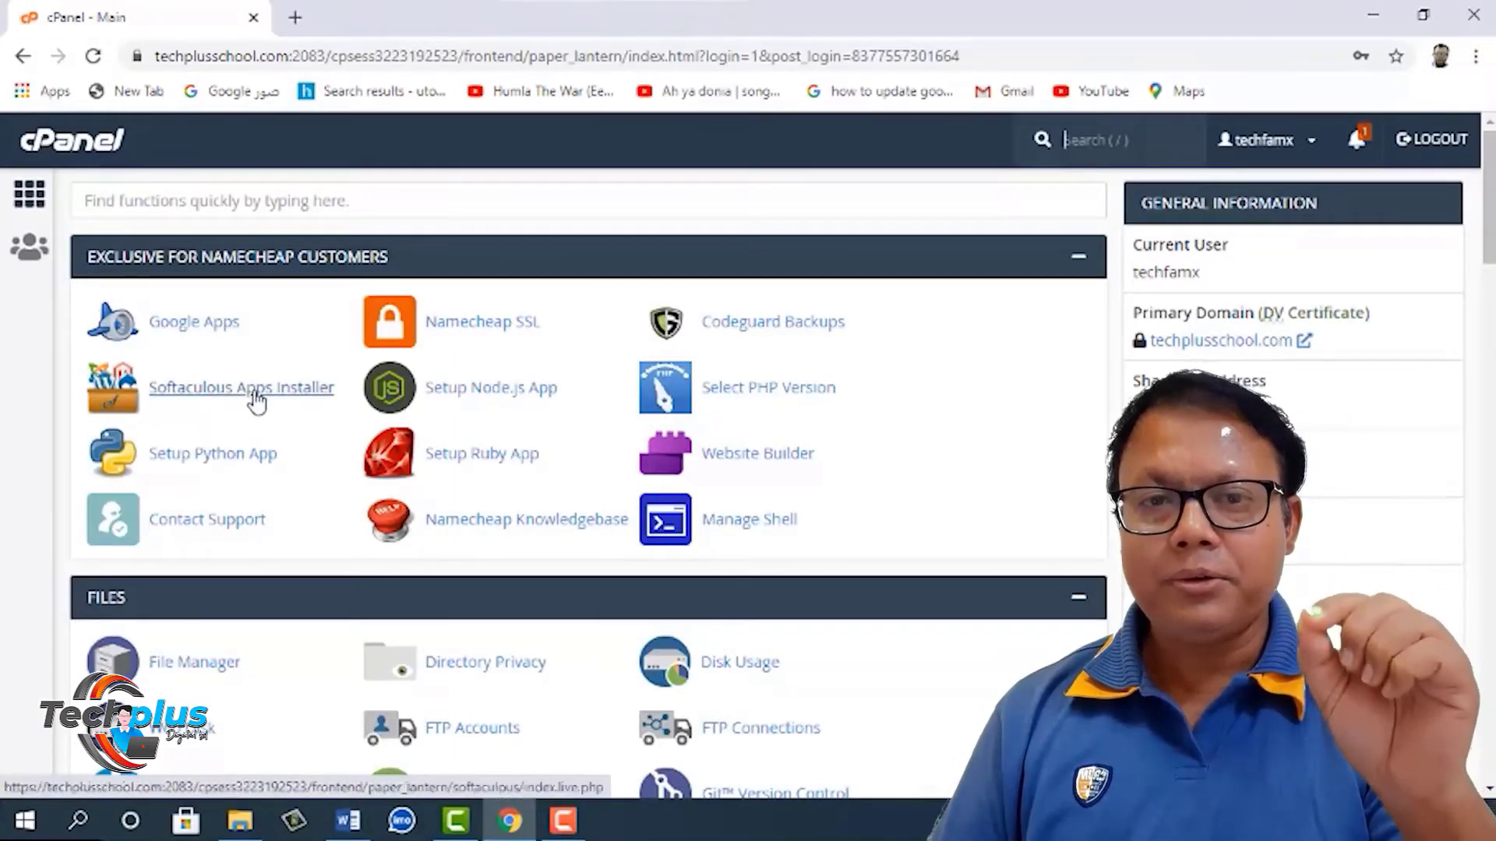
Step: Look over the Softaculous scripts on the cPanel home page and open the Softaculous Apps Installer
scroll(141, 503, "down", 20)
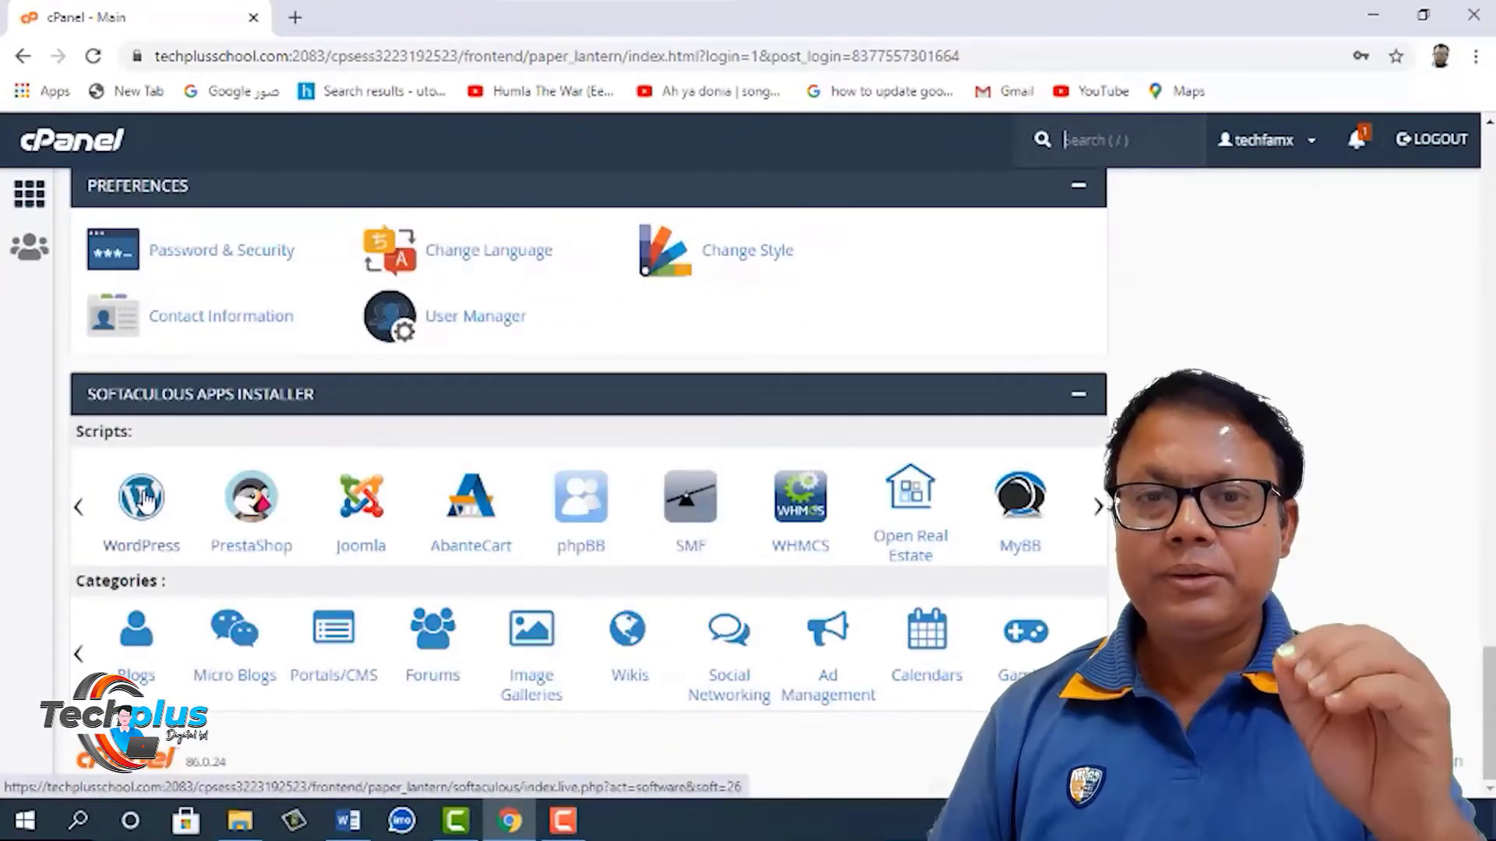
scroll(145, 496, "up", 20)
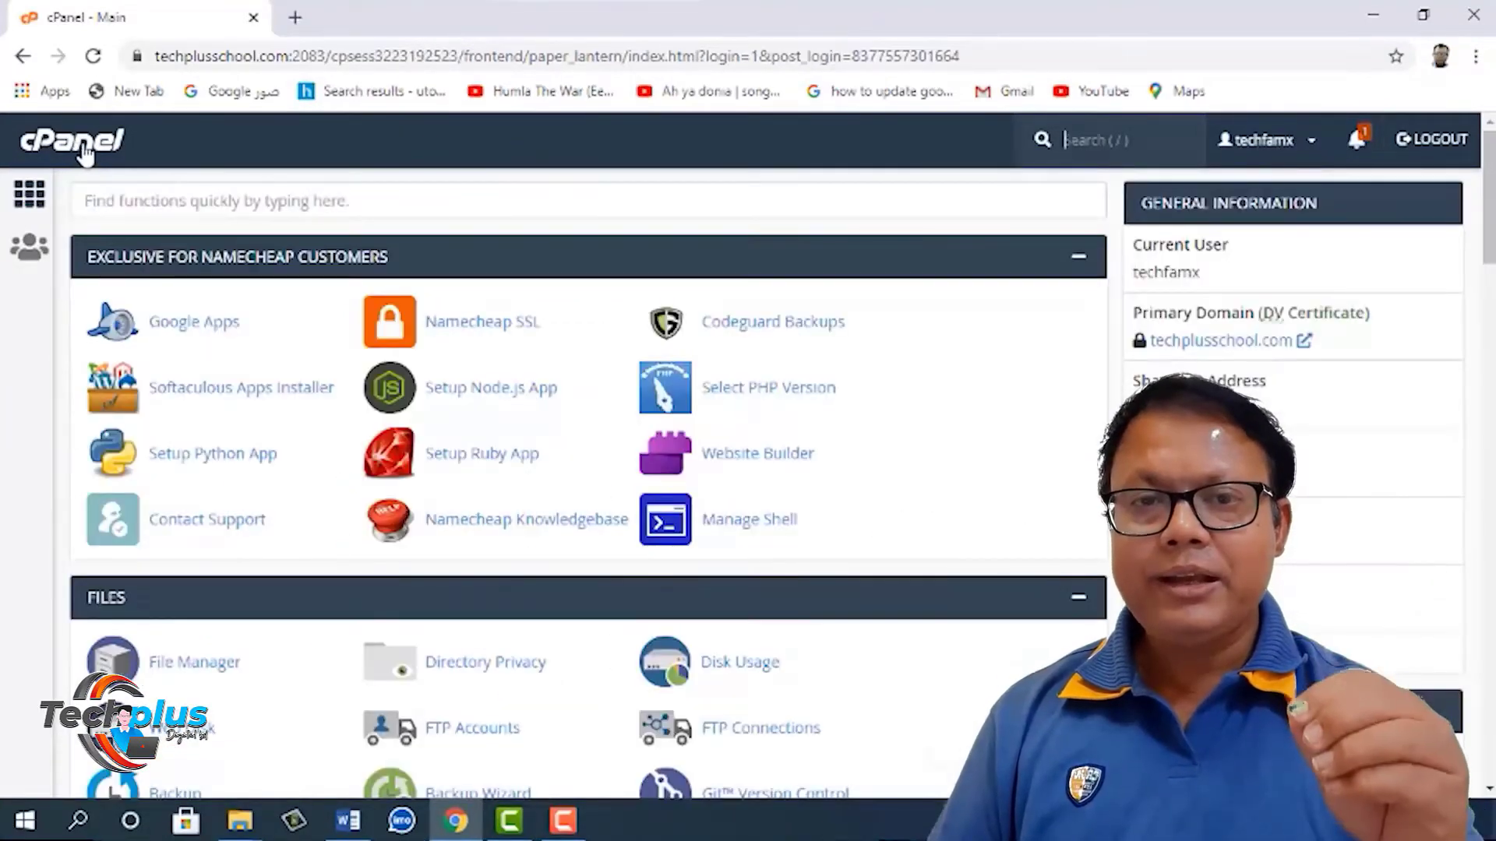
scroll(166, 259, "down", 12)
scroll(166, 260, "down", 20)
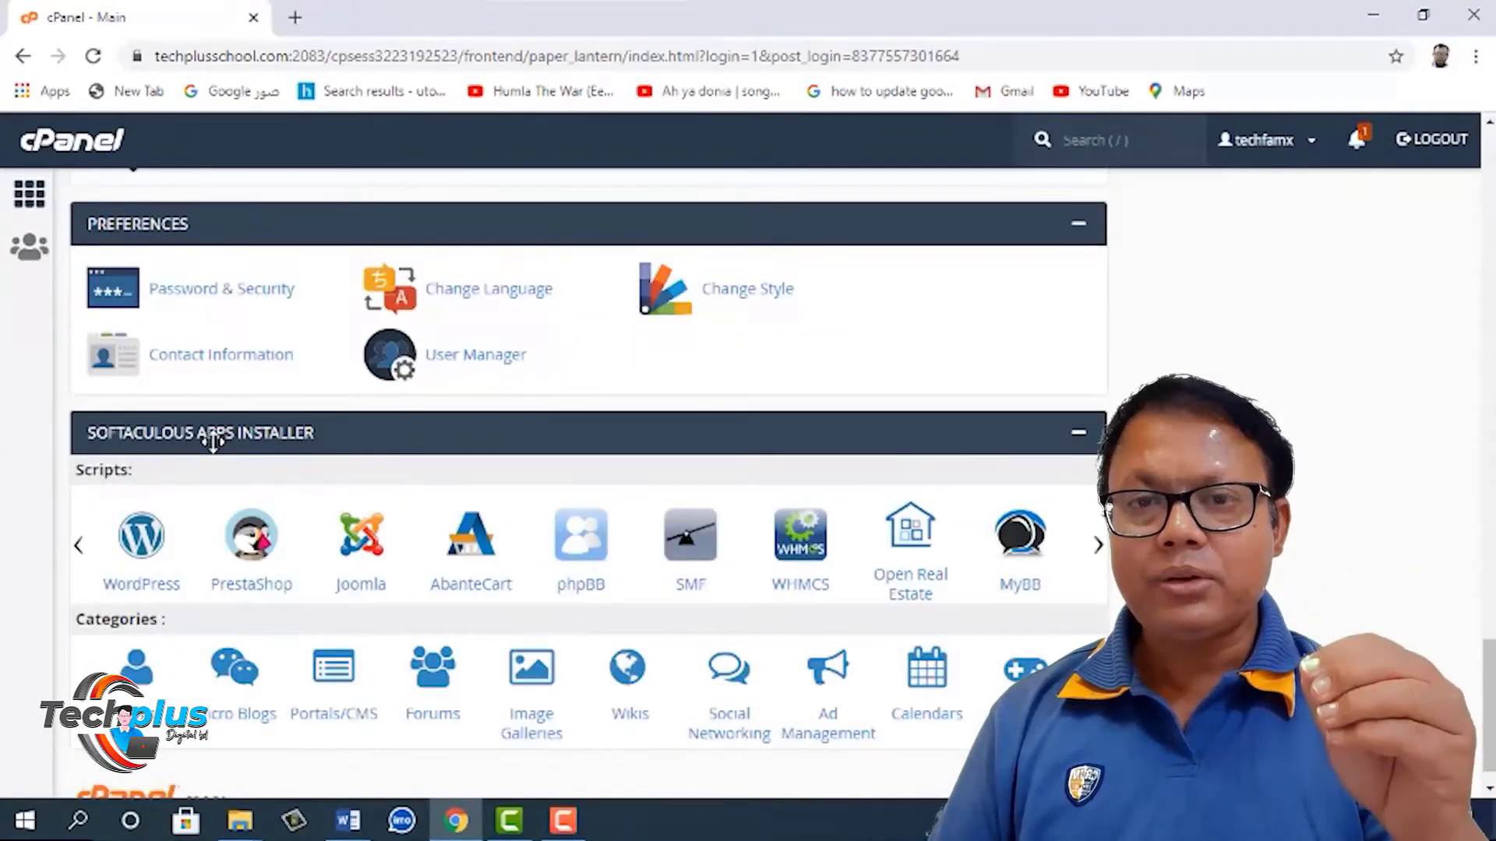
scroll(213, 442, "up", 20)
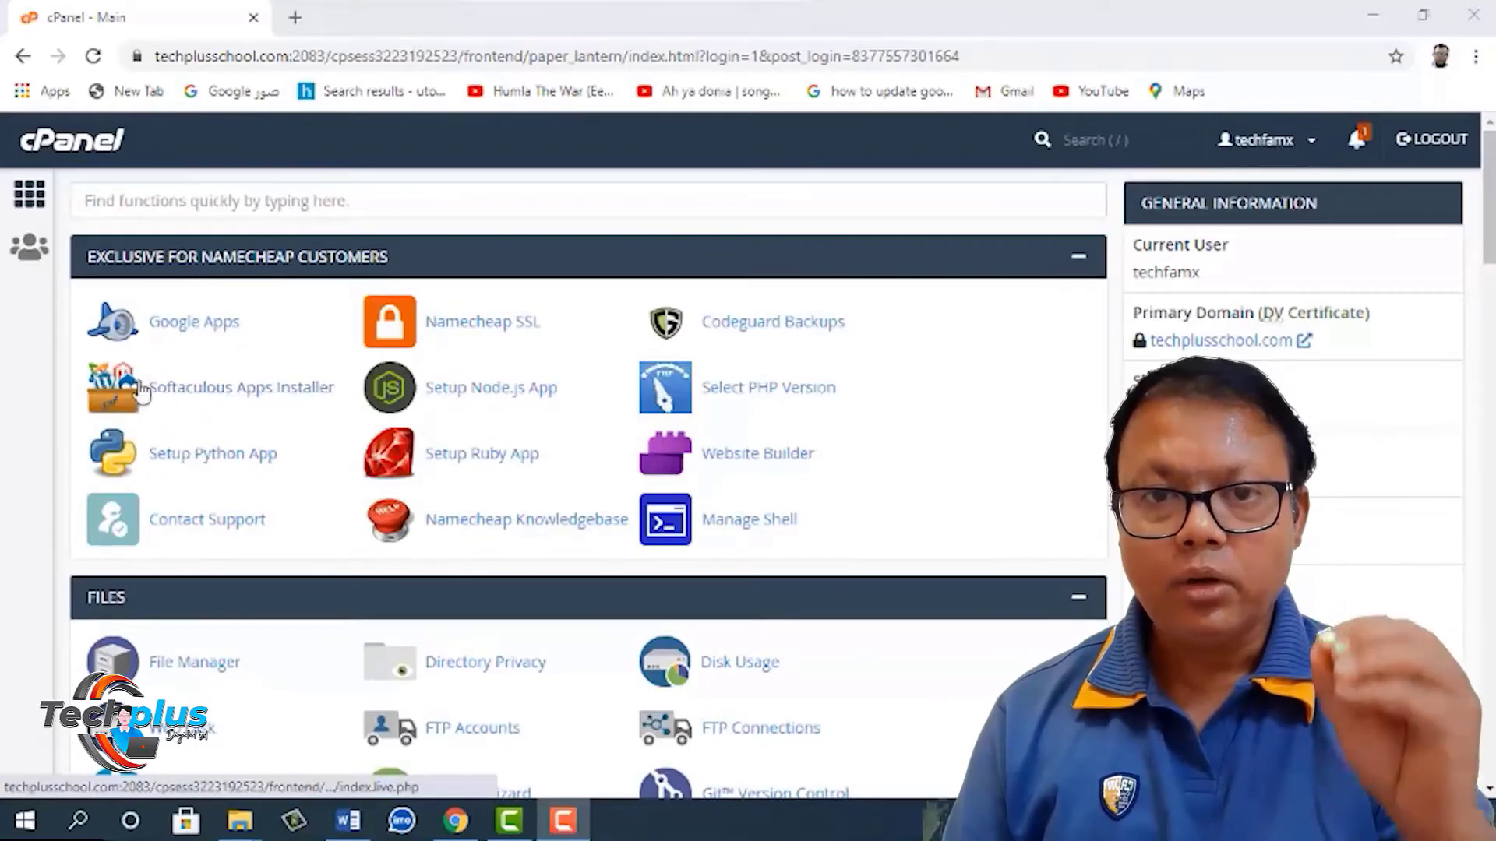
left_click(198, 393)
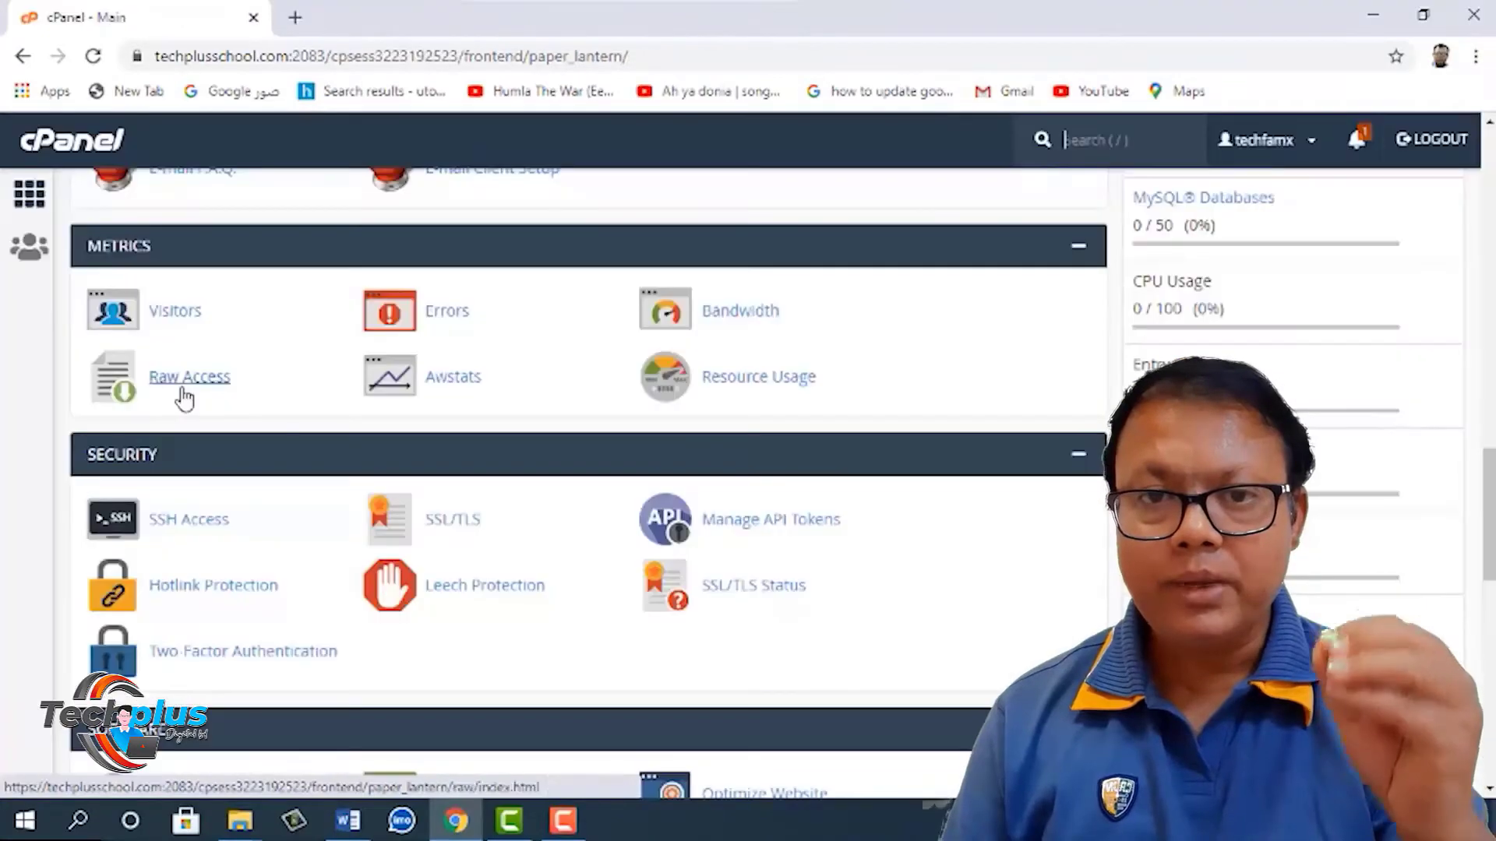
Step: Open WordPress Manager by Softaculous from the Software section, and go back to the cPanel home page
scroll(185, 398, "down", 3)
scroll(185, 393, "down", 2)
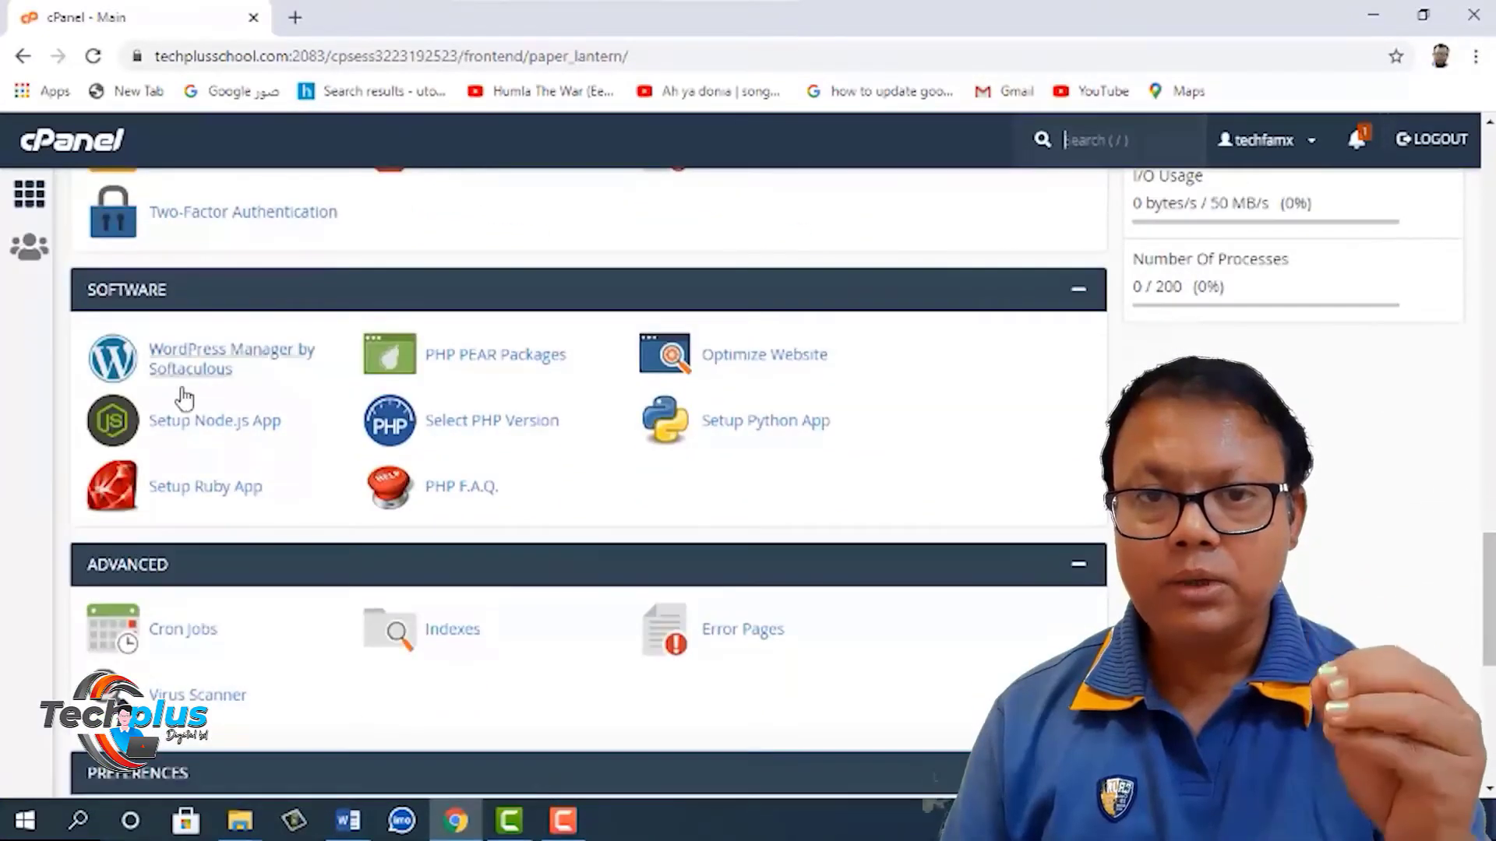
left_click(187, 365)
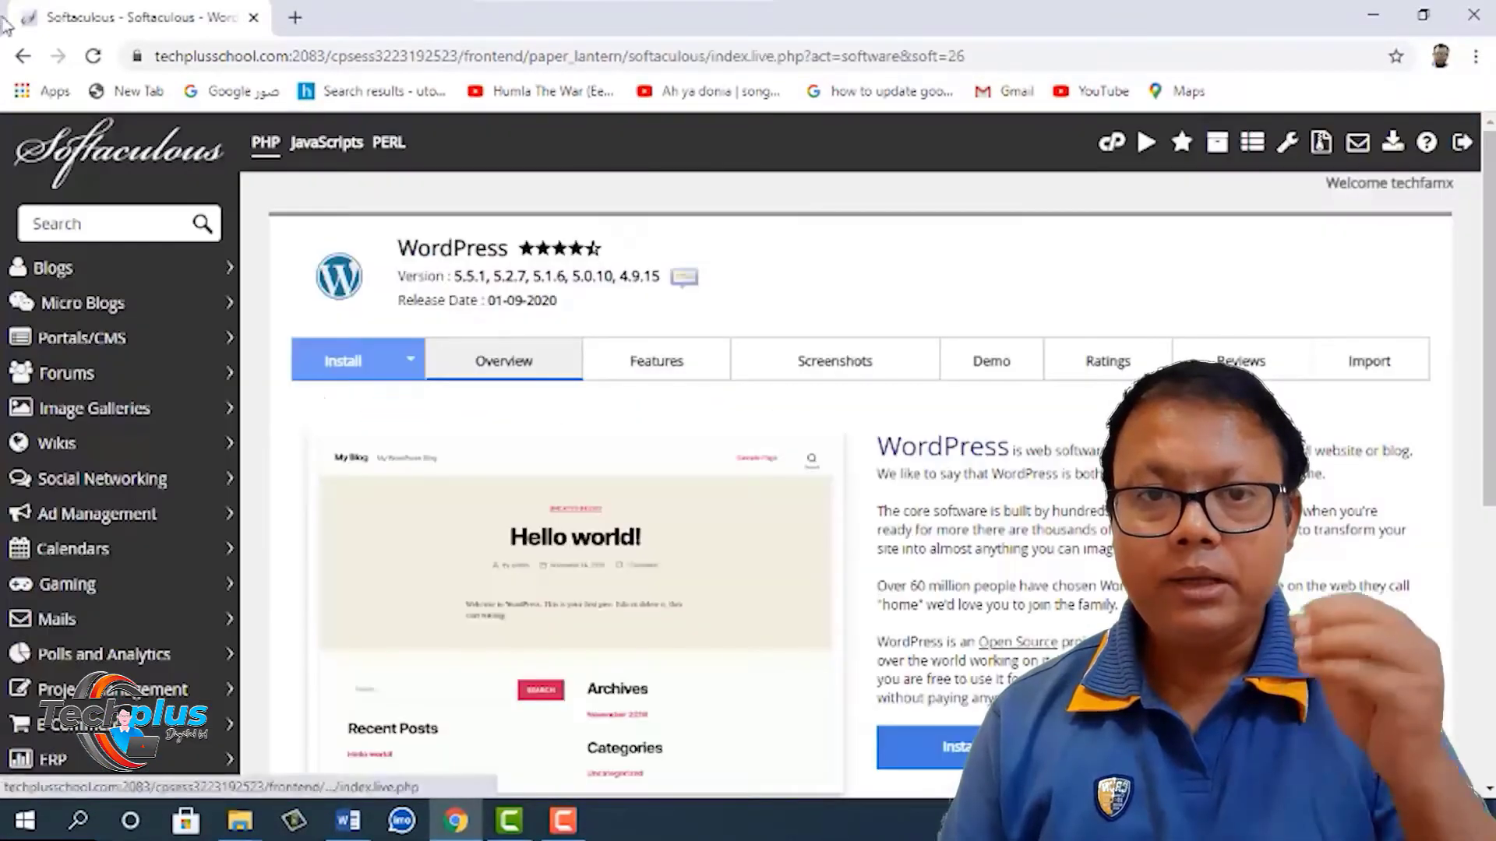
left_click(1113, 145)
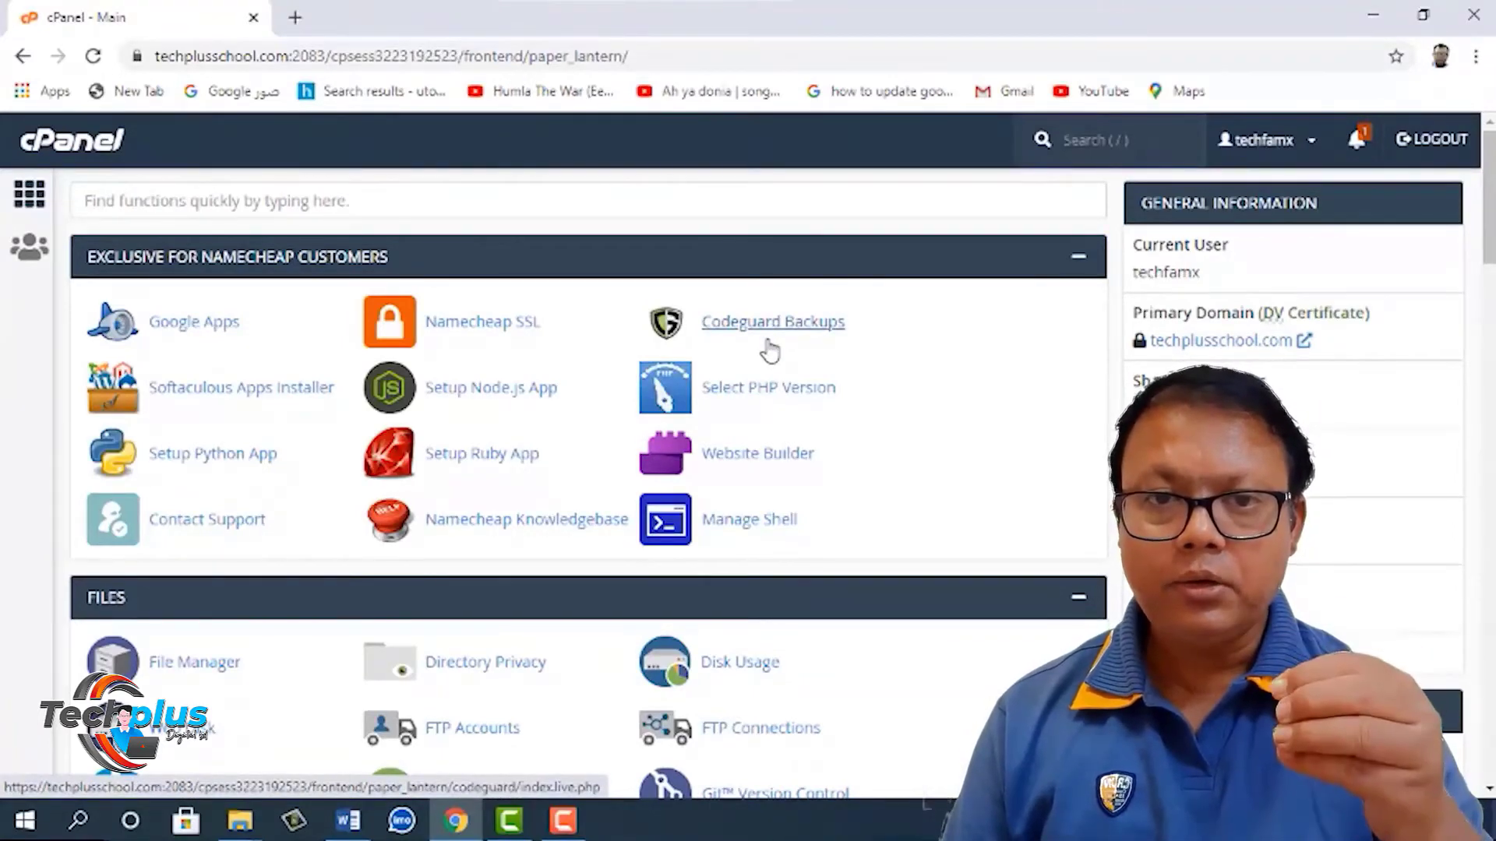
Step: Open the WordPress script page from the Softaculous Apps Installer section at the end of the cPanel home page
scroll(190, 574, "down", 4)
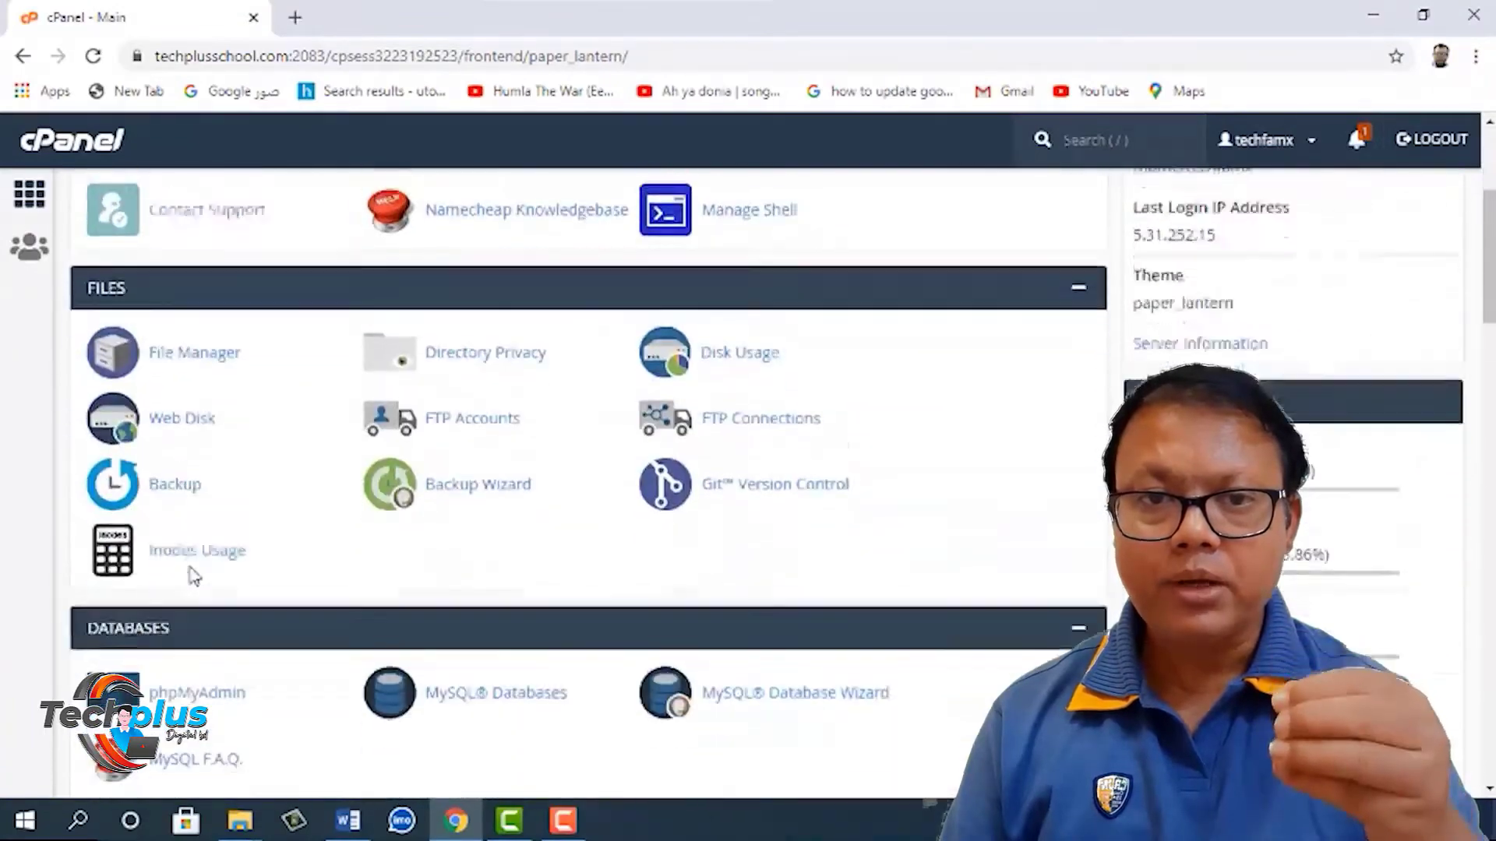
scroll(194, 576, "down", 11)
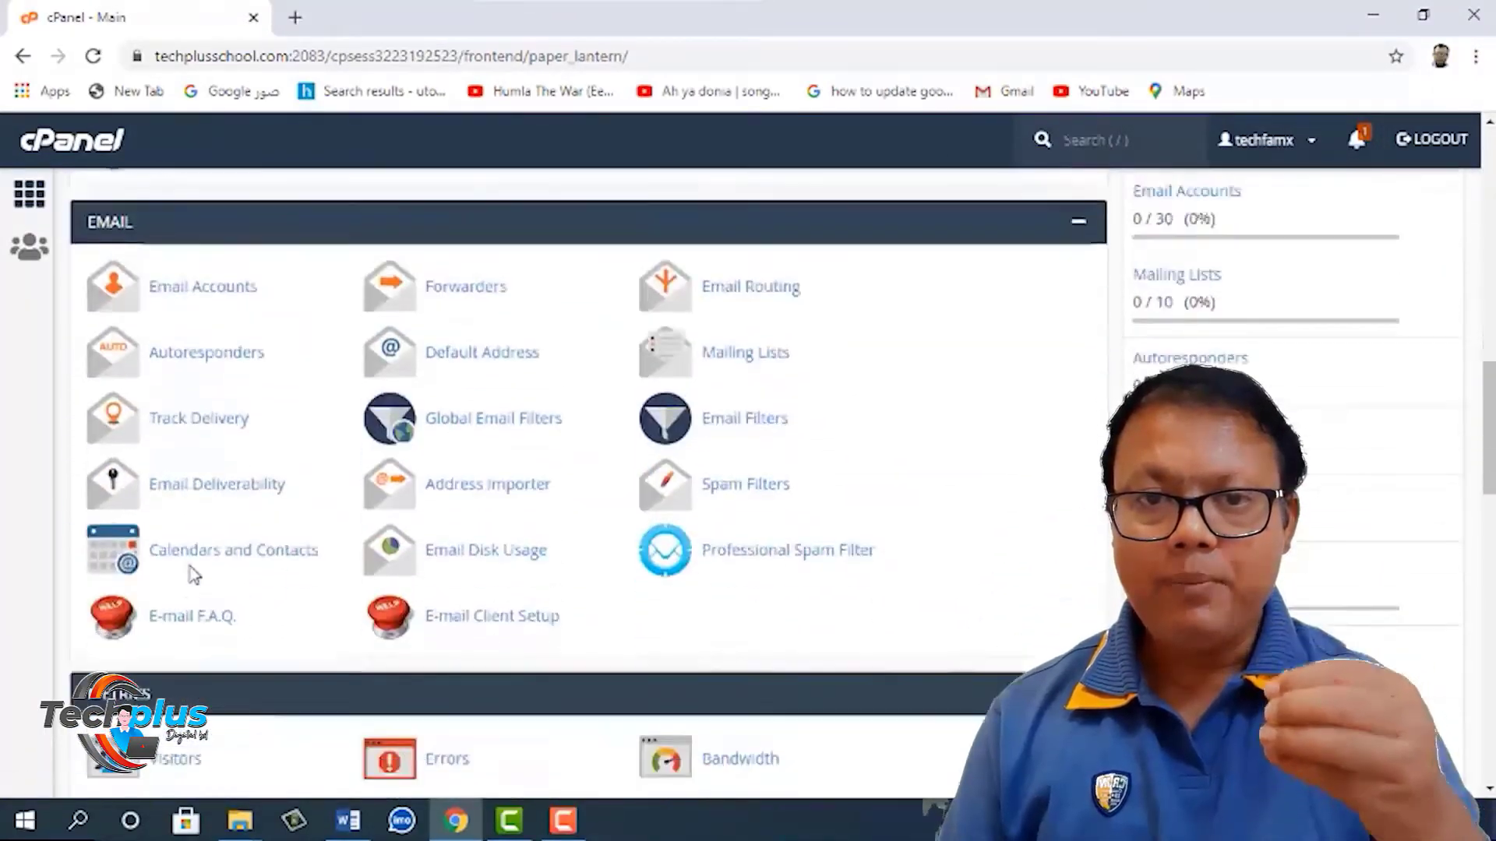
scroll(194, 575, "down", 12)
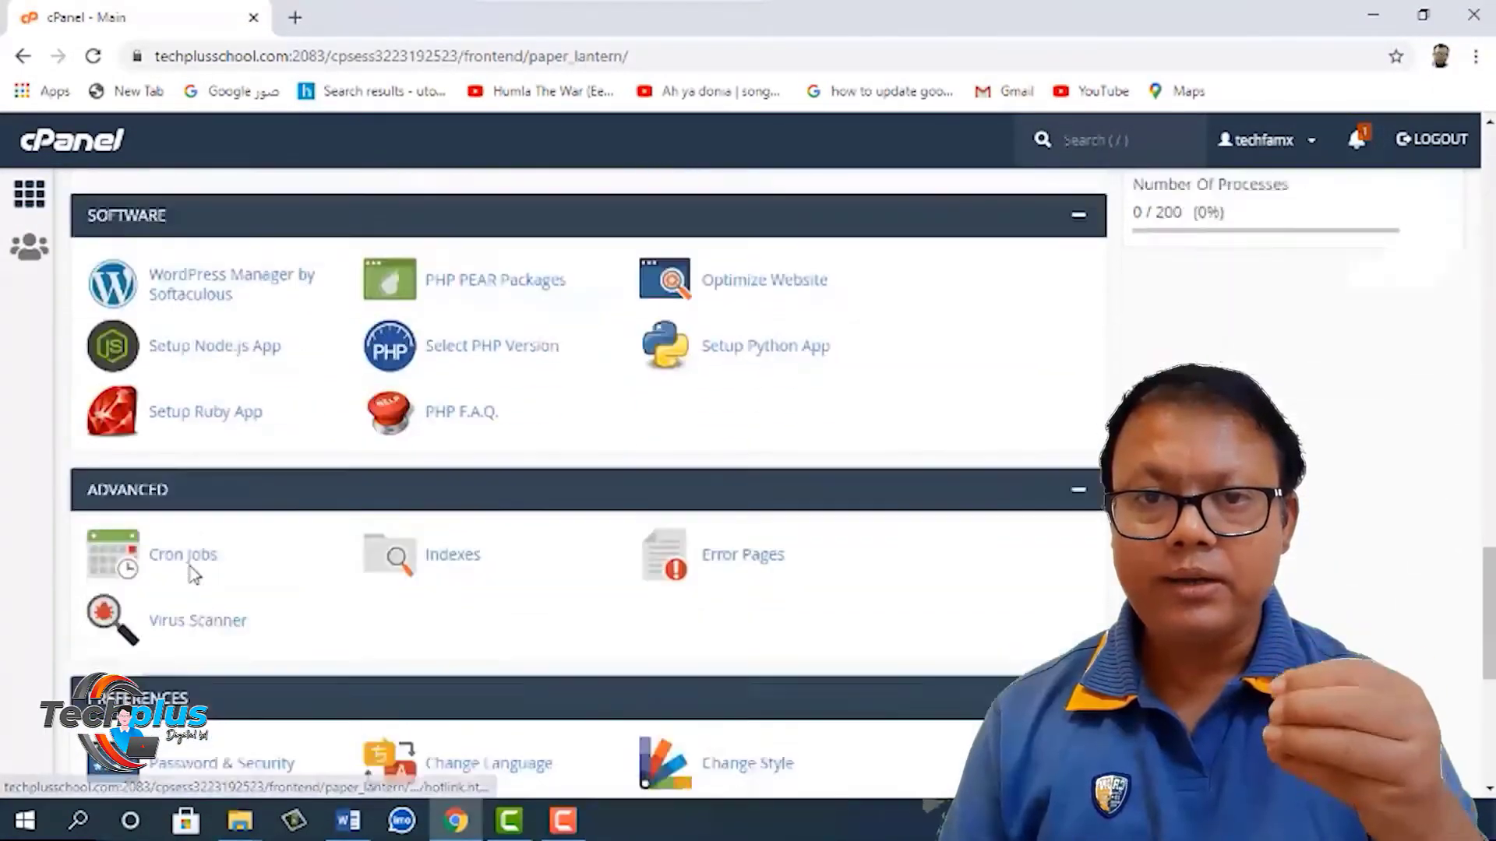
scroll(194, 575, "down", 7)
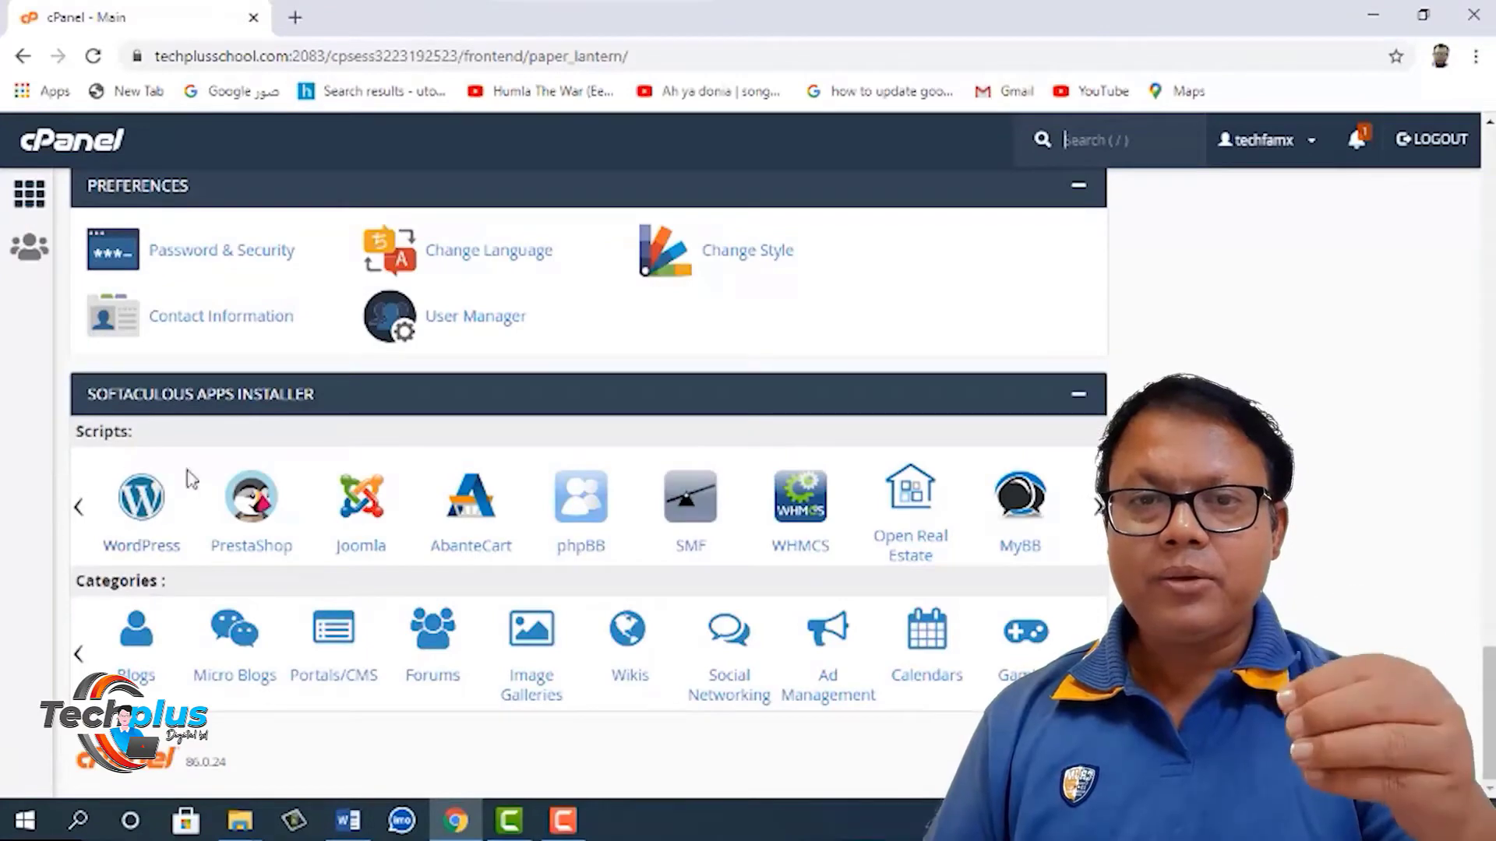
left_click(138, 502)
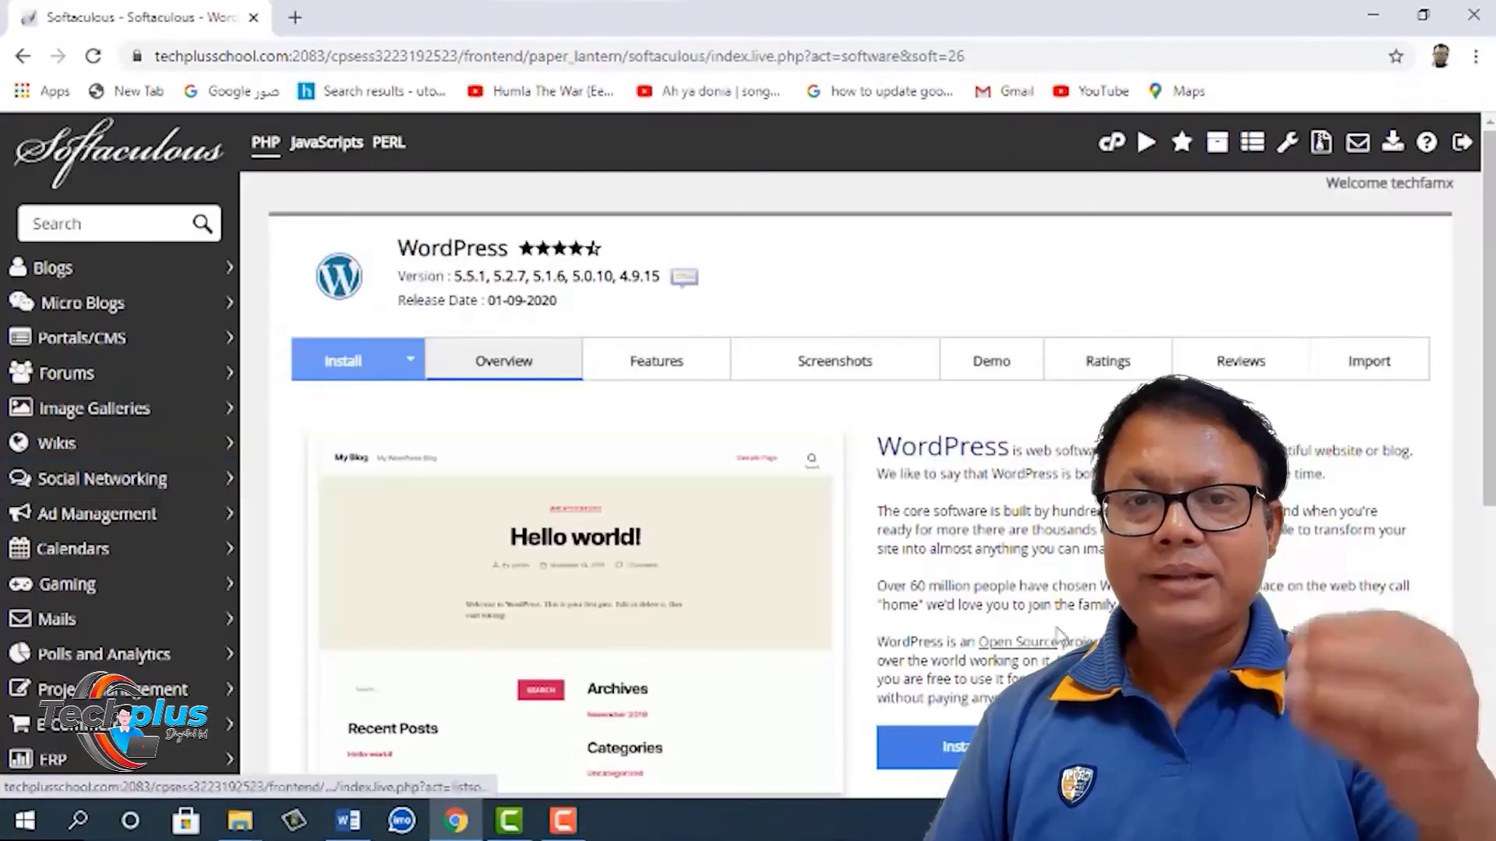
scroll(983, 623, "down", 2)
scroll(983, 621, "up", 2)
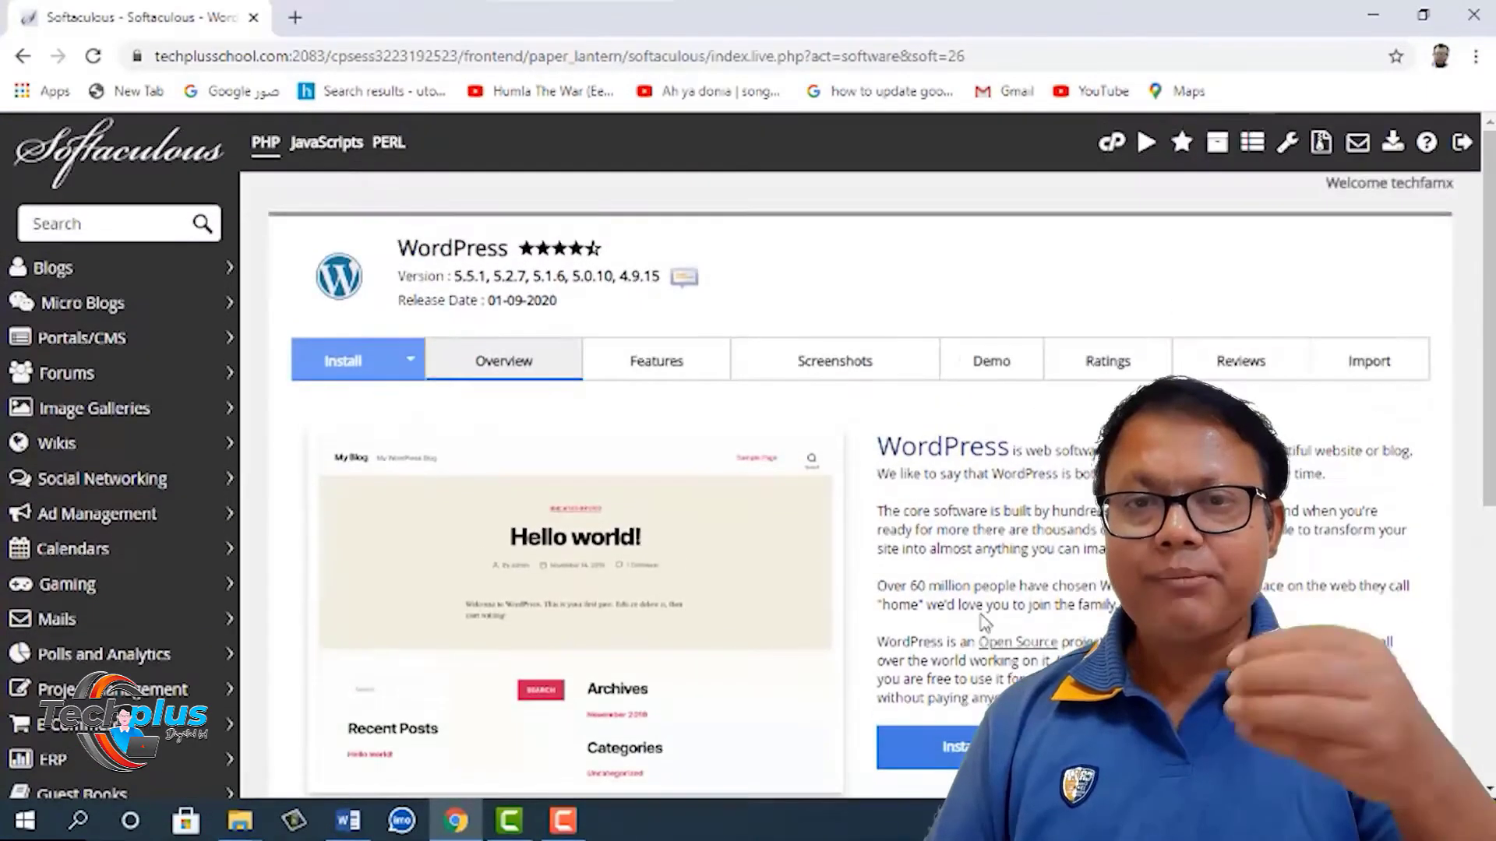
Step: Look over the WordPress overview and open its installation form
scroll(983, 623, "down", 2)
scroll(983, 623, "up", 1)
scroll(983, 623, "down", 1)
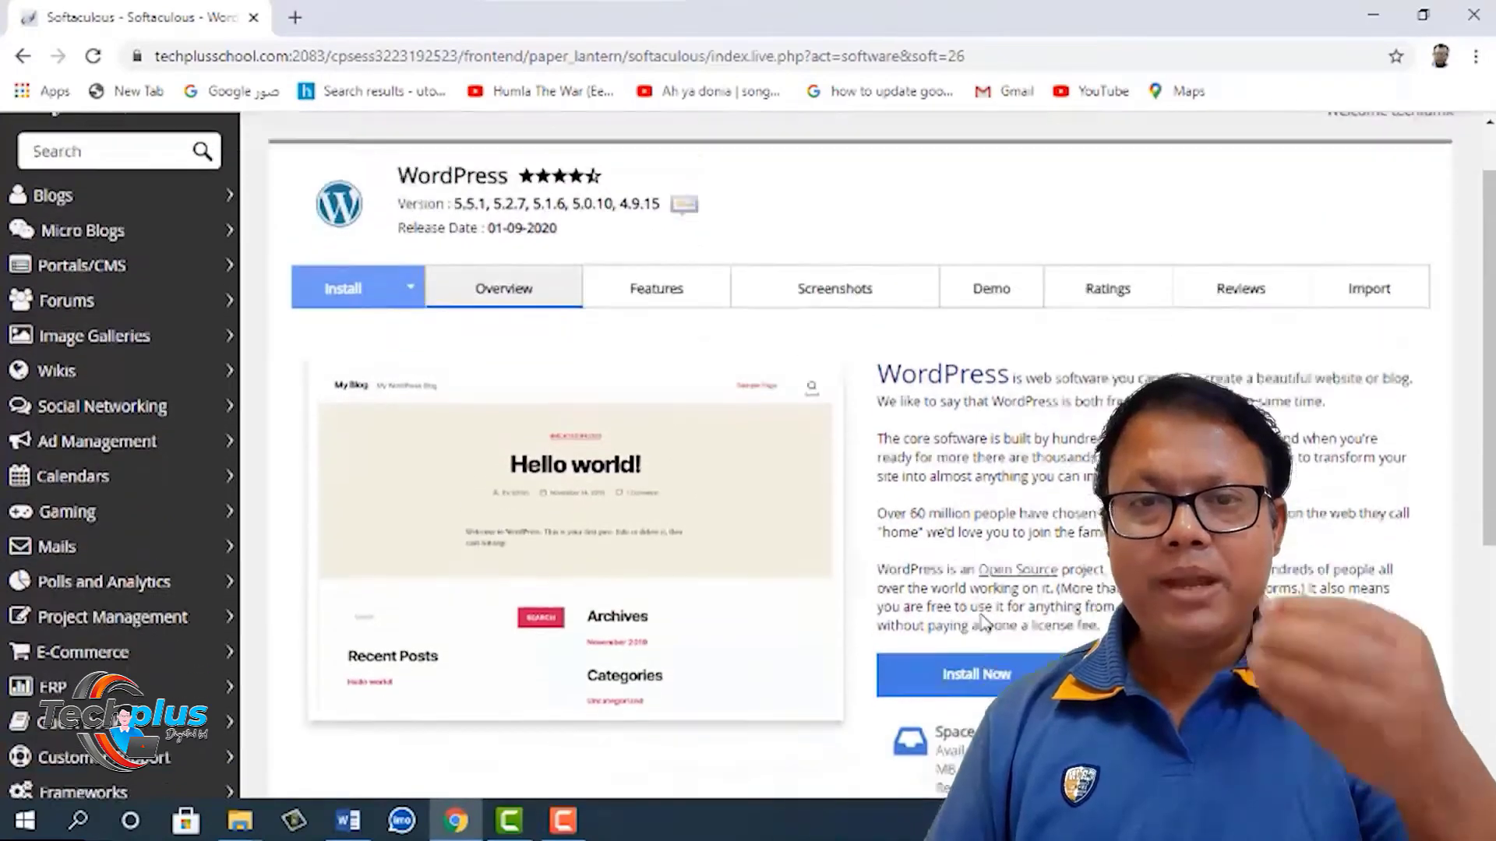
scroll(984, 623, "down", 1)
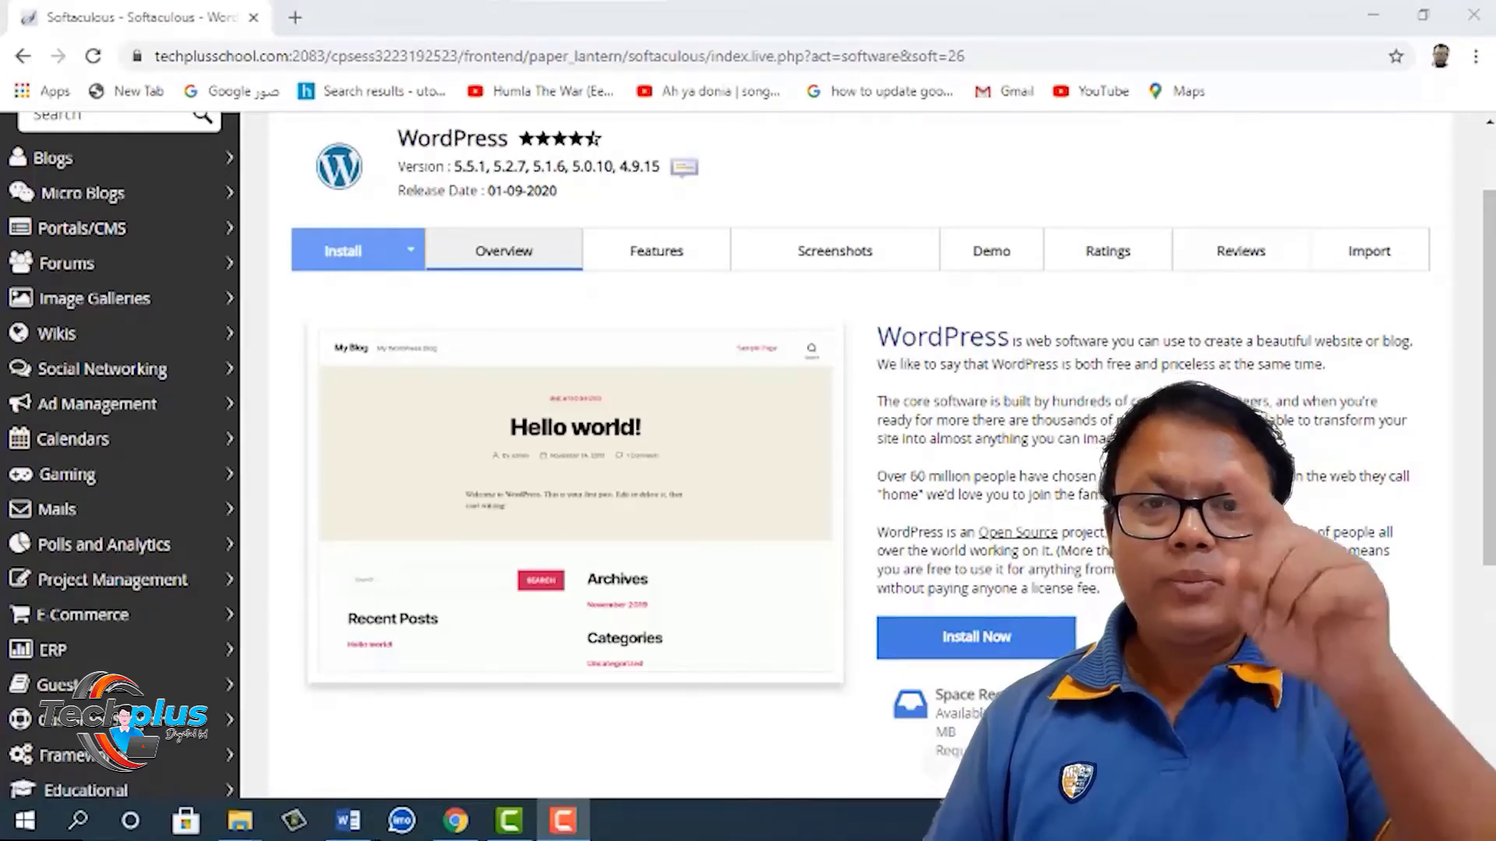
left_click(975, 636)
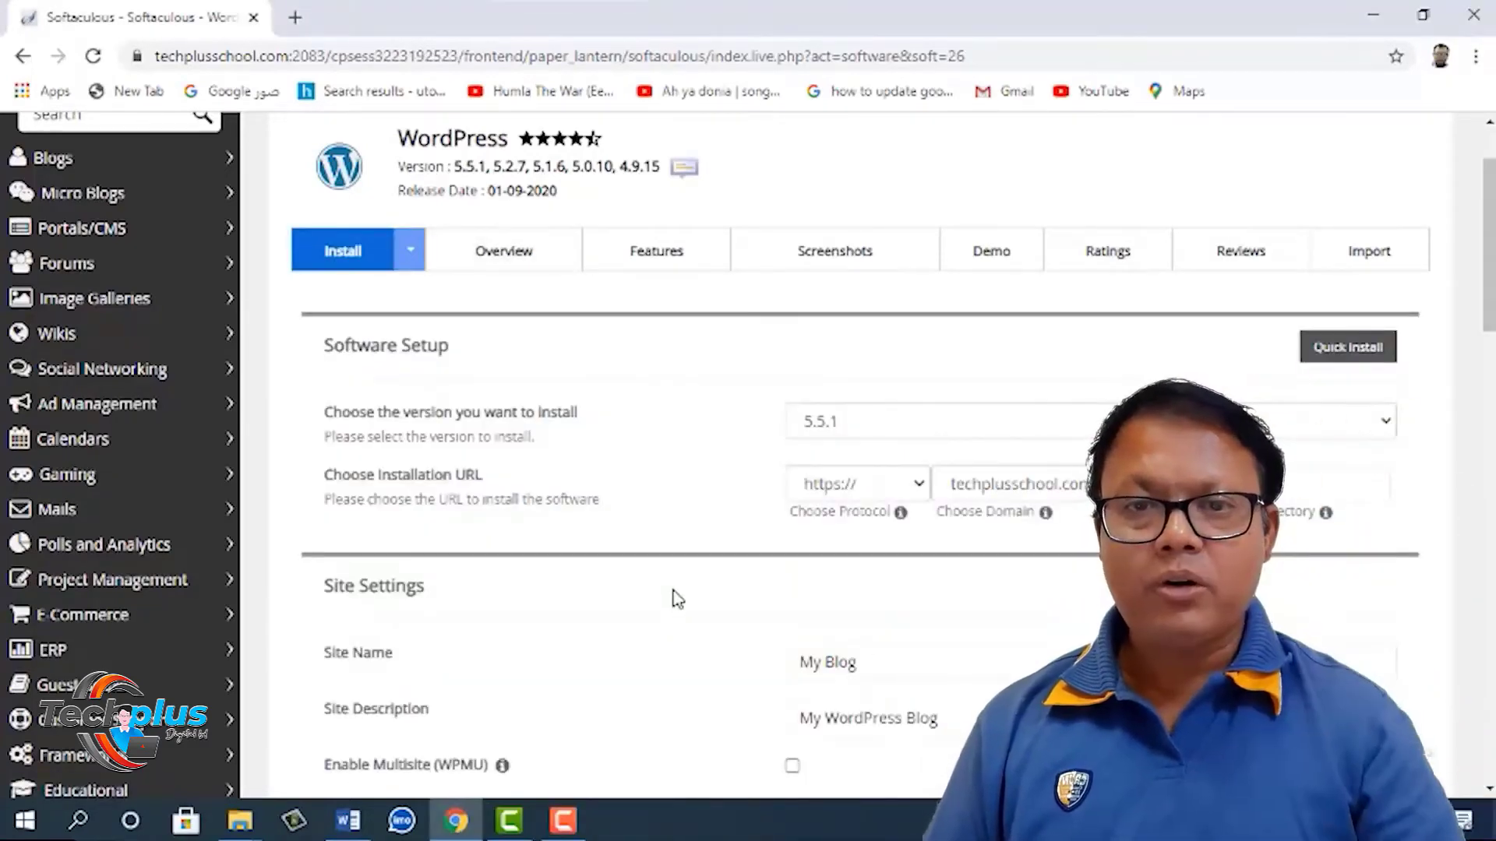
Step: Look through the WordPress installation form, from the software setup and site settings to the admin account, language and plugin sections
scroll(676, 599, "down", 4)
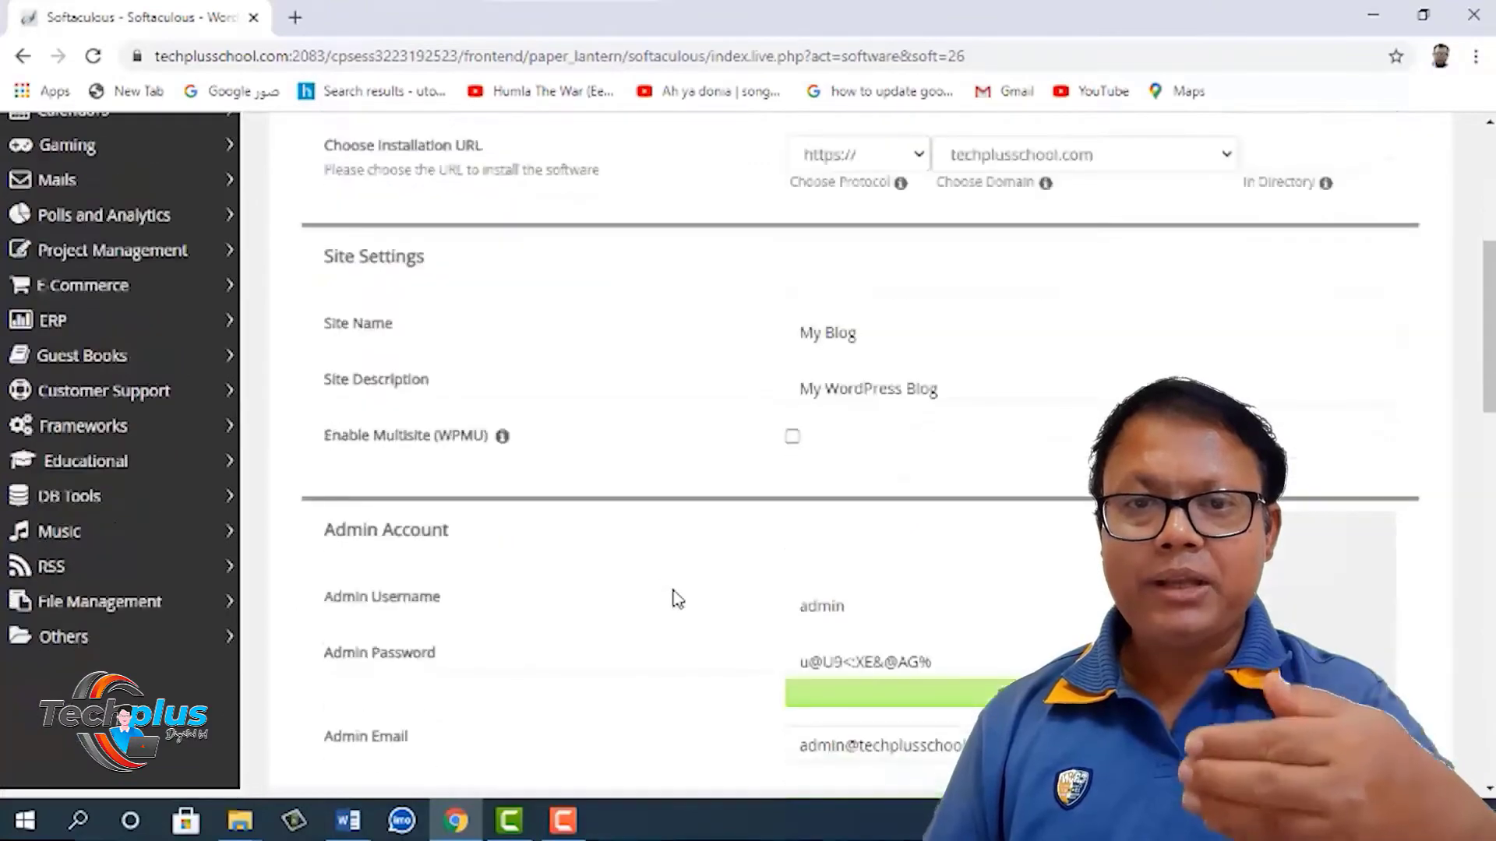
scroll(674, 598, "up", 2)
scroll(675, 598, "down", 8)
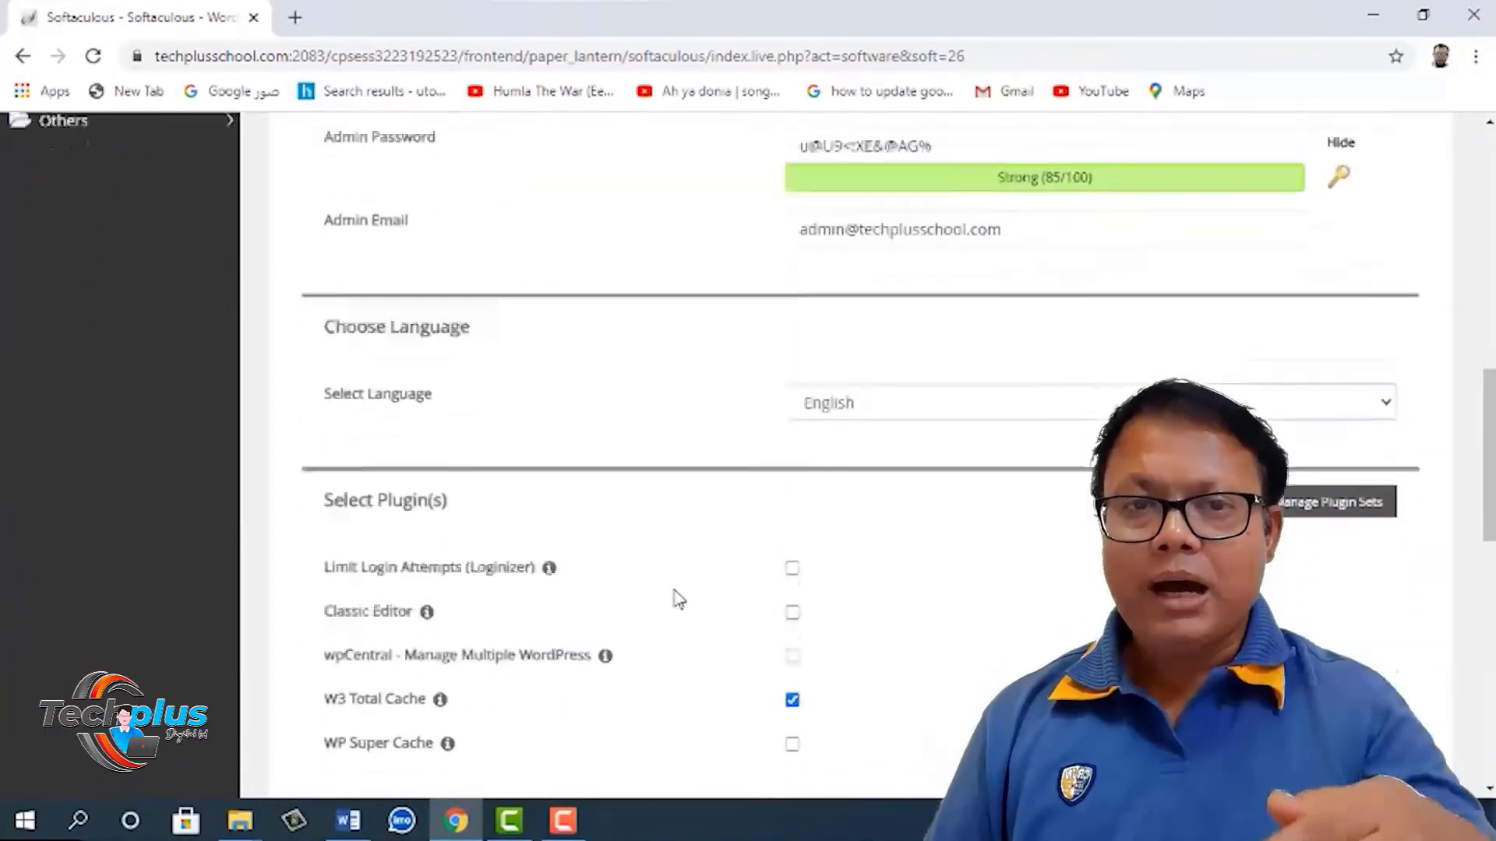
scroll(678, 598, "down", 2)
scroll(678, 598, "up", 6)
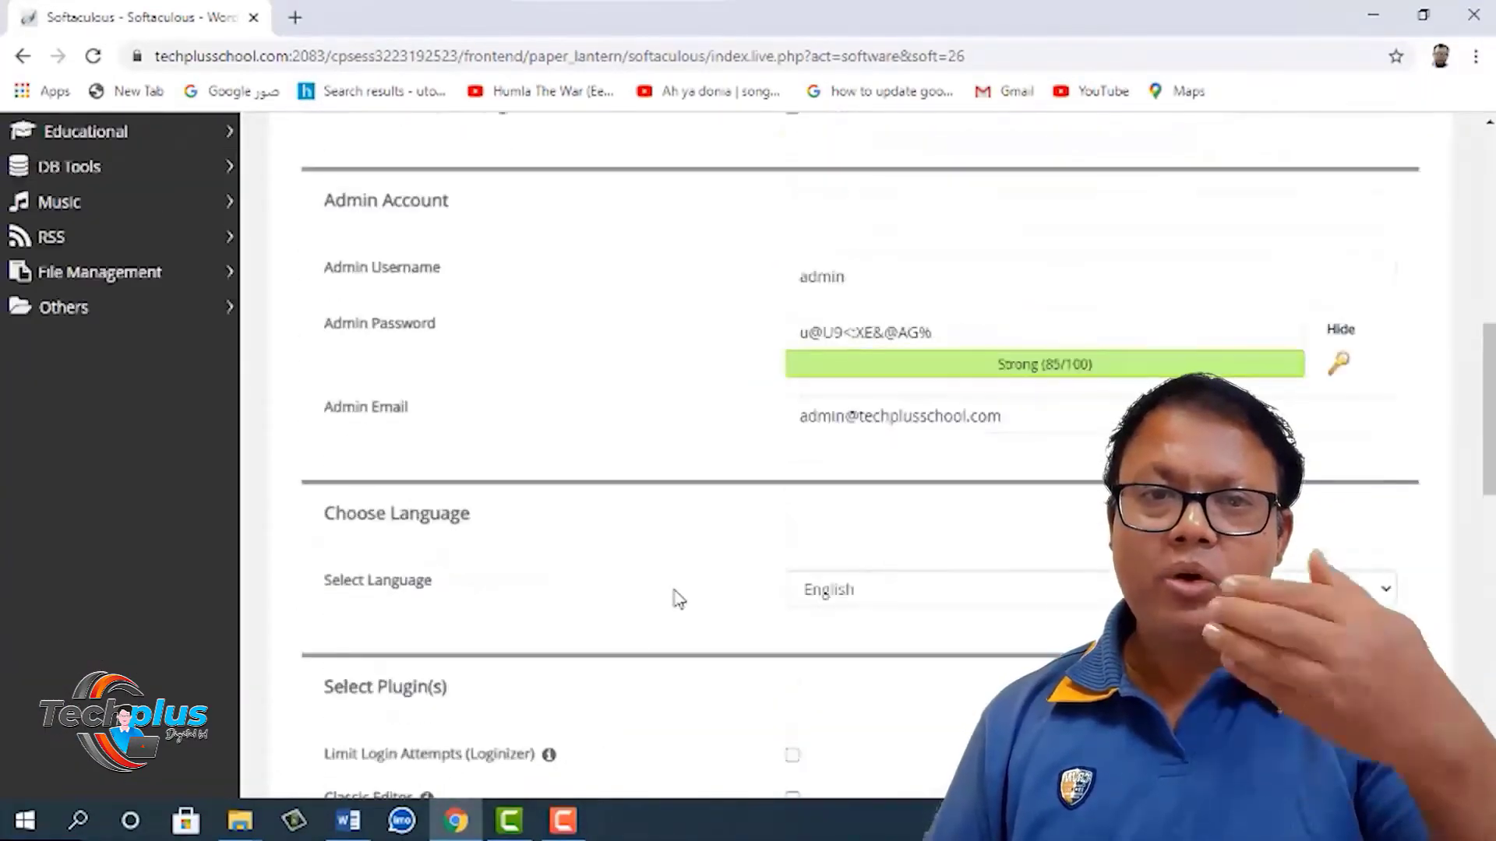
scroll(678, 599, "up", 9)
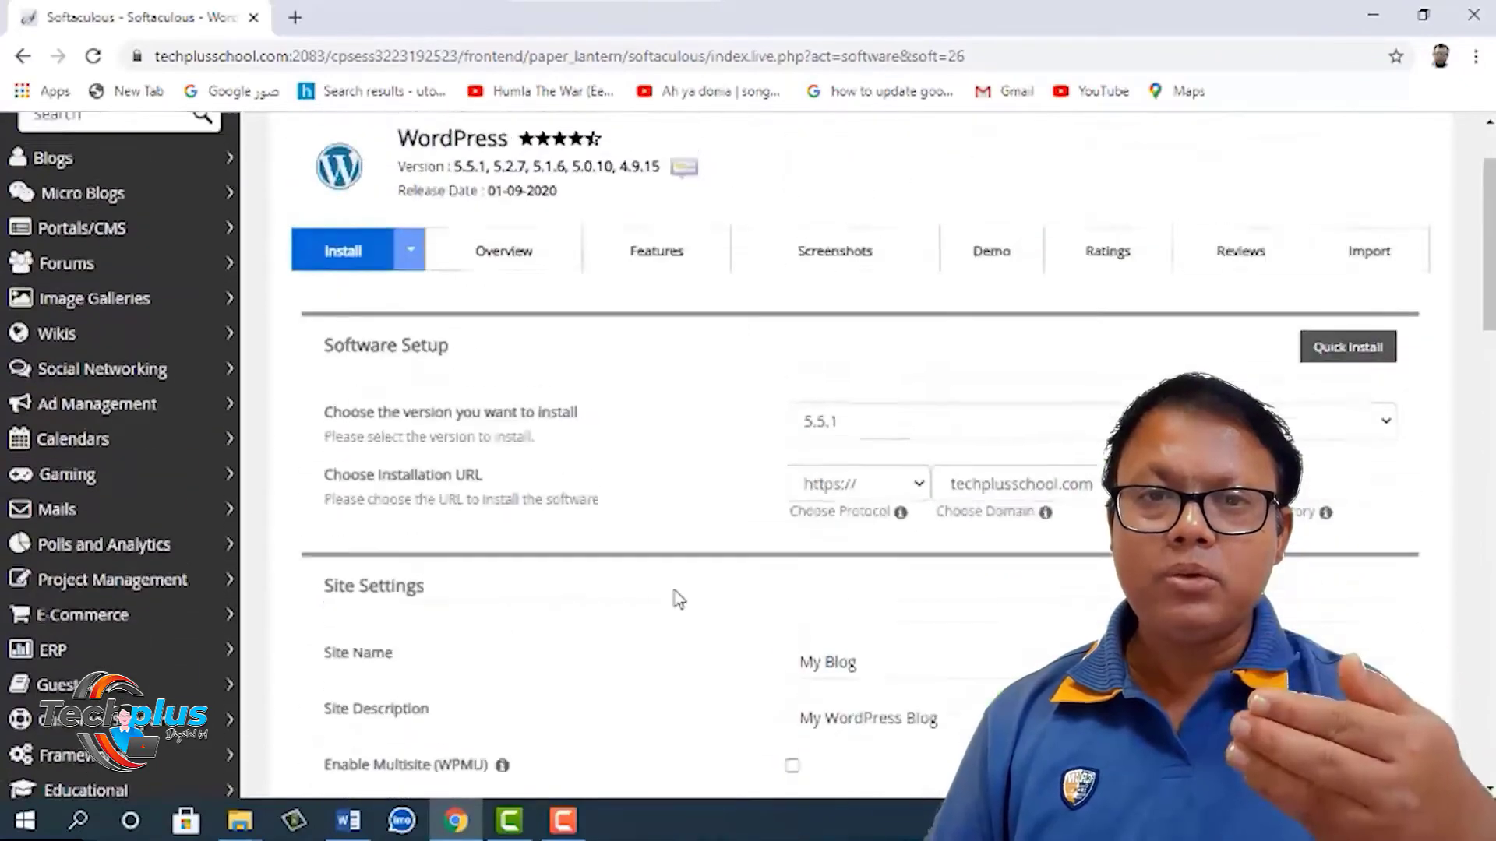
scroll(678, 598, "up", 2)
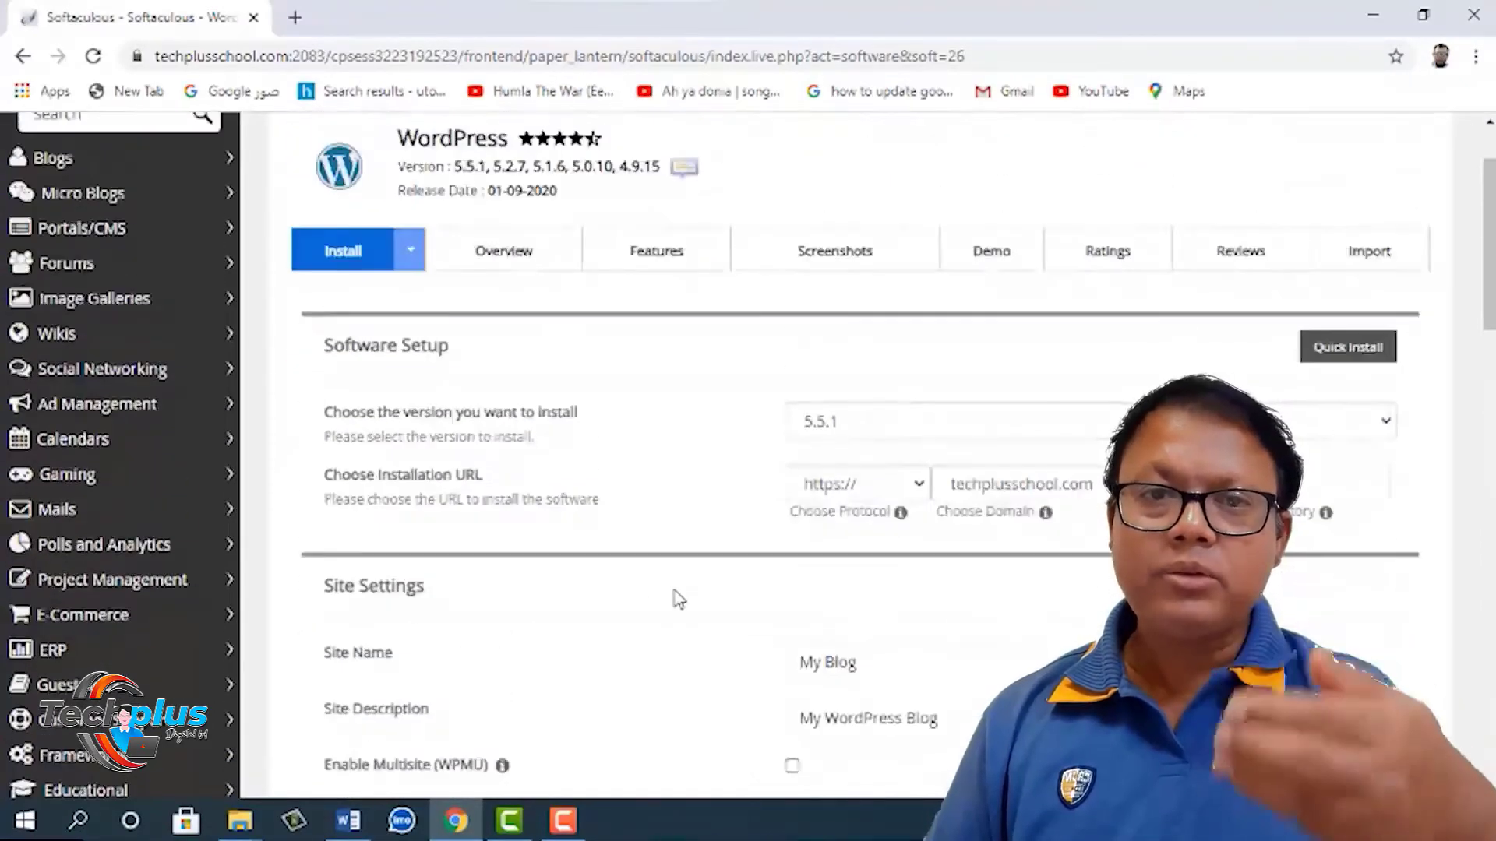
scroll(677, 598, "down", 2)
scroll(678, 599, "down", 4)
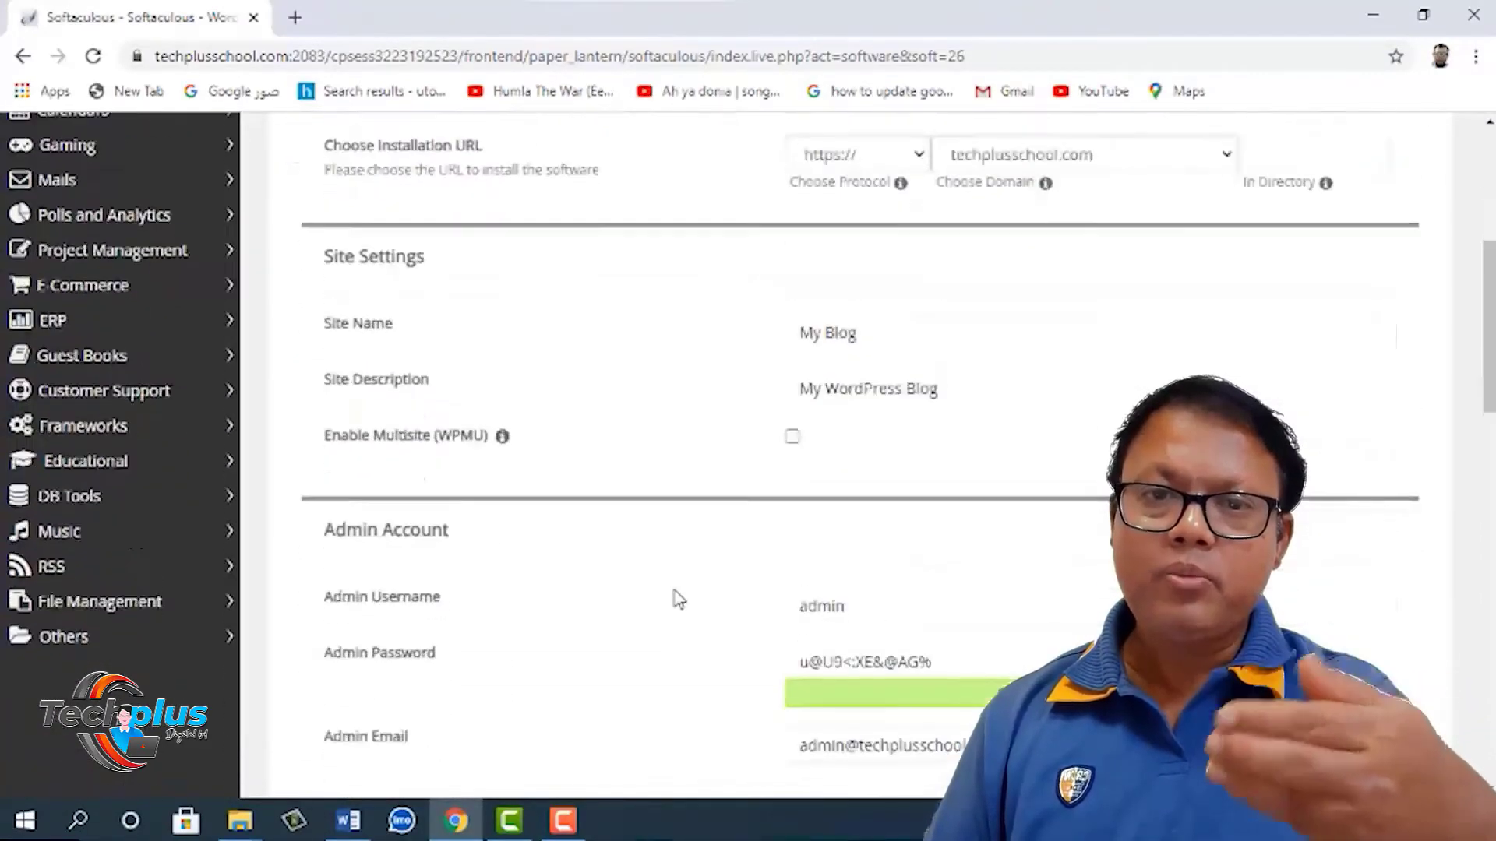
scroll(675, 598, "up", 8)
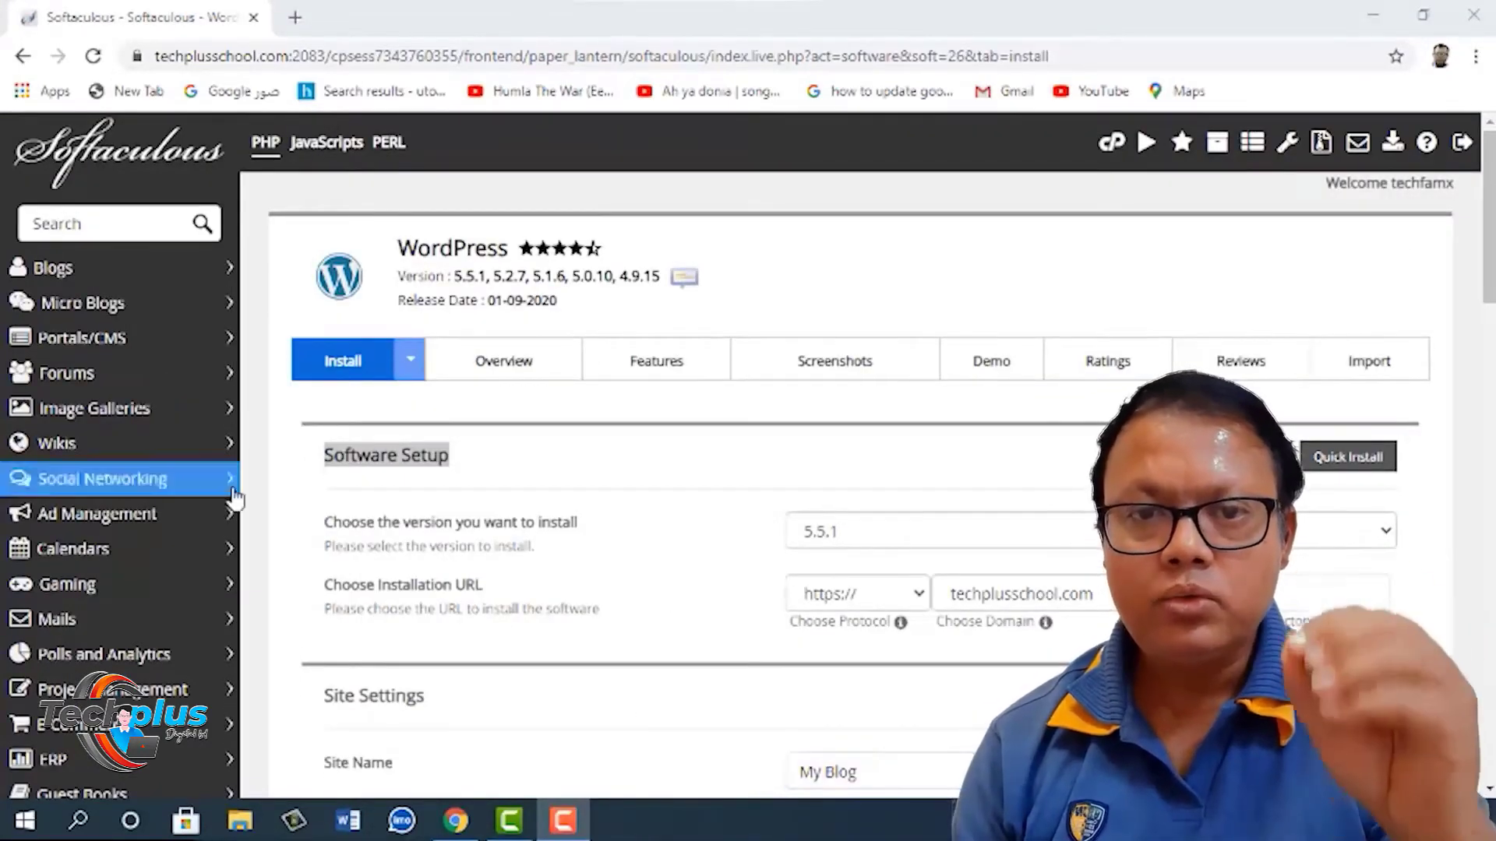
Step: Choose 5.5.1 as the WordPress version to install in Software Setup
left_click(538, 489)
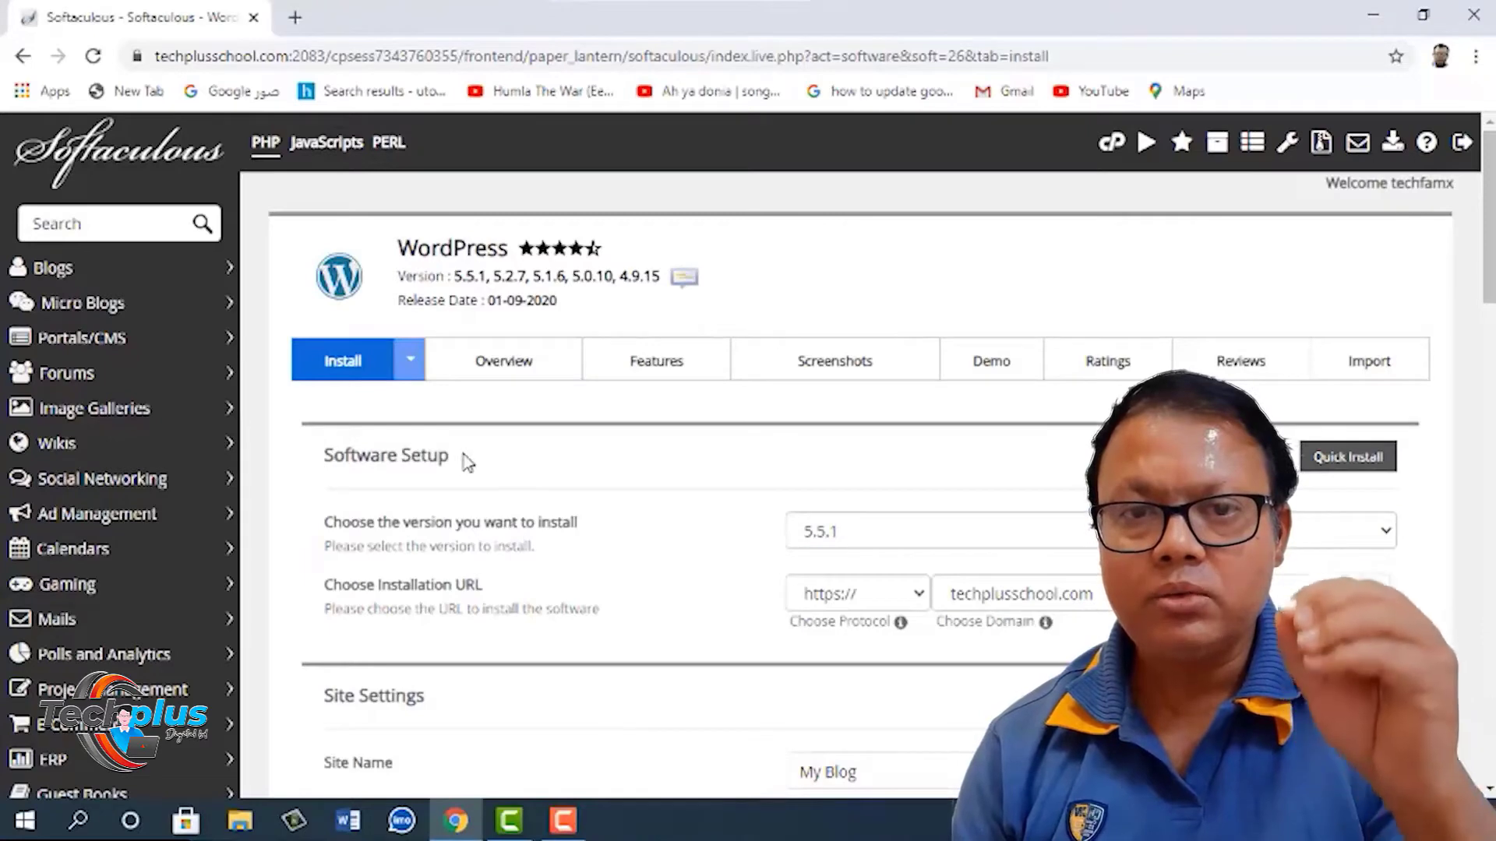
left_click_drag(467, 463, 321, 472)
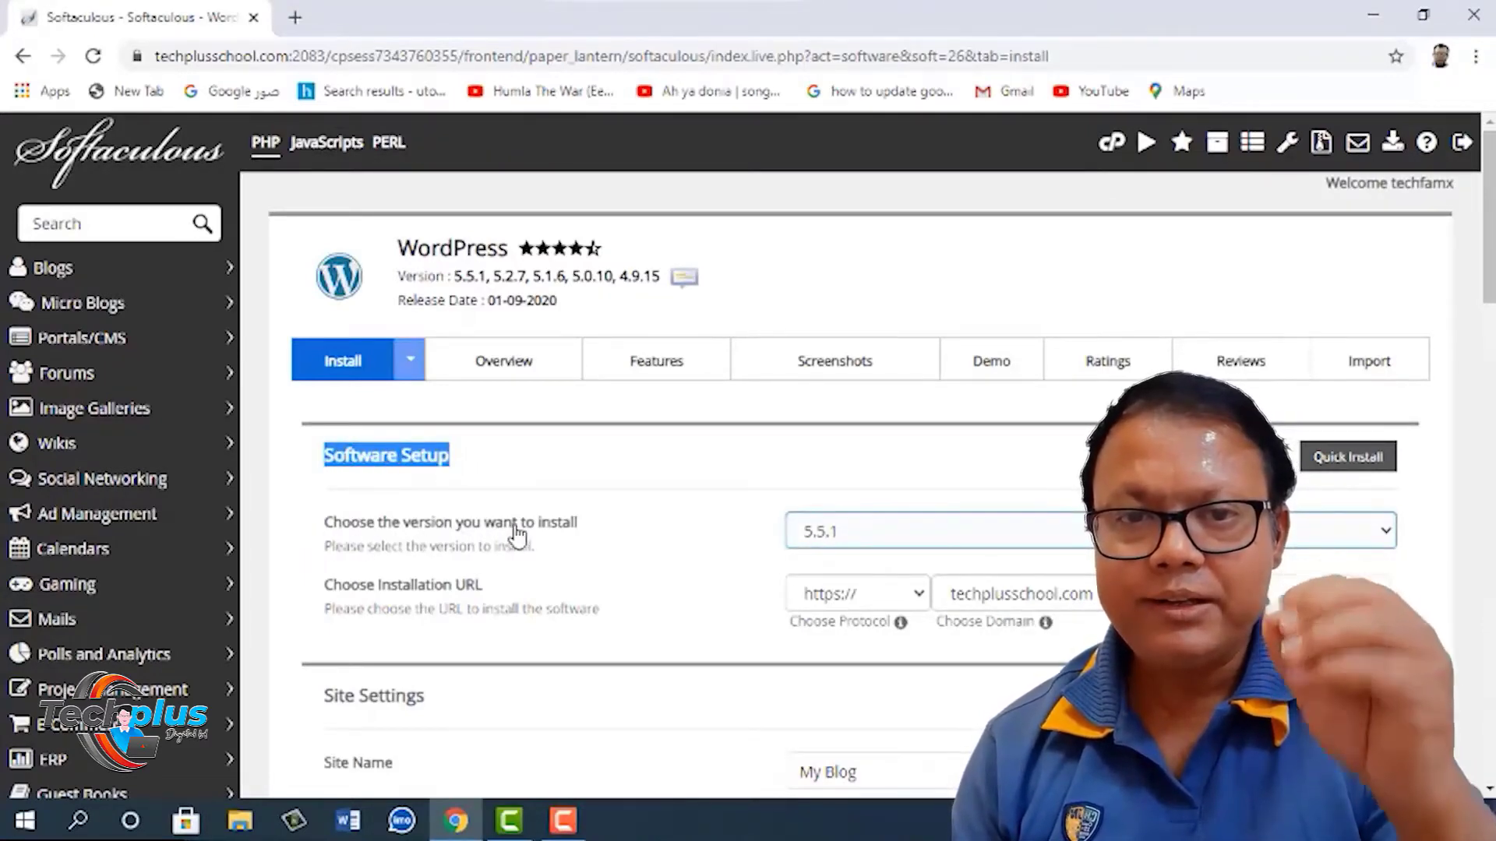
left_click(1387, 533)
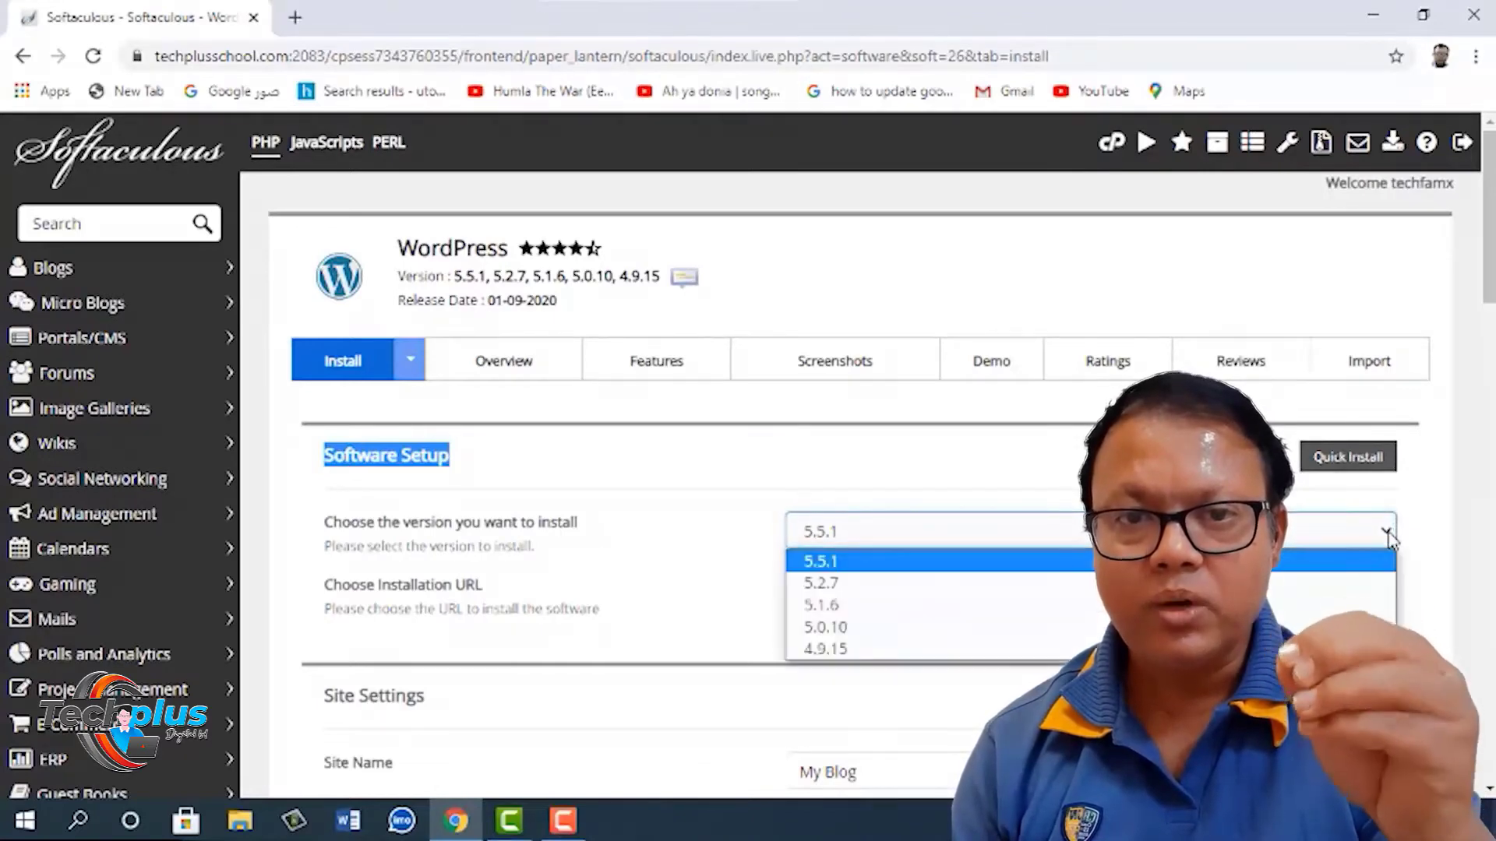
left_click(870, 562)
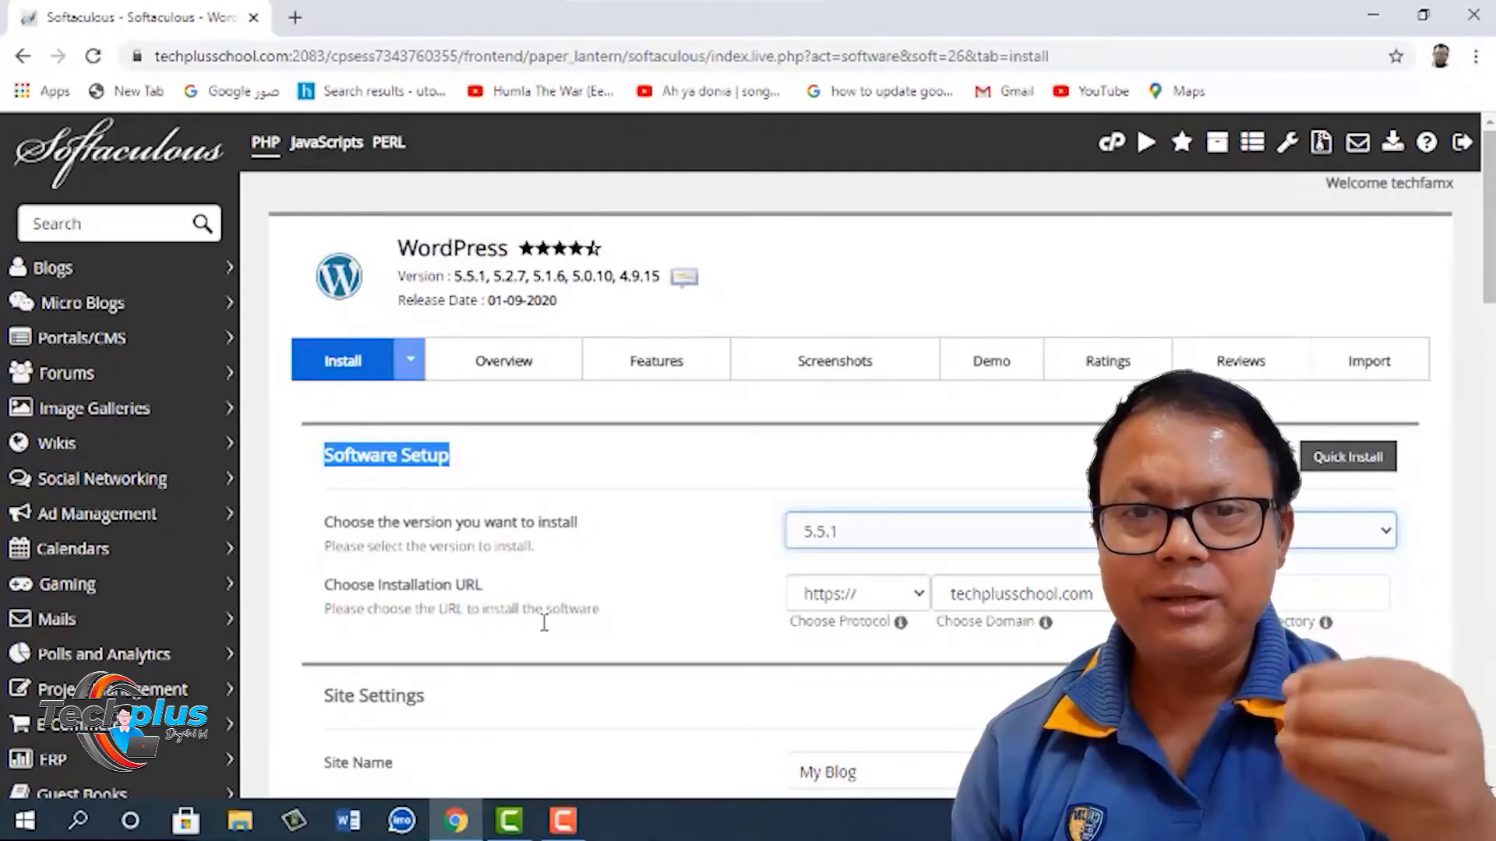
left_click(920, 596)
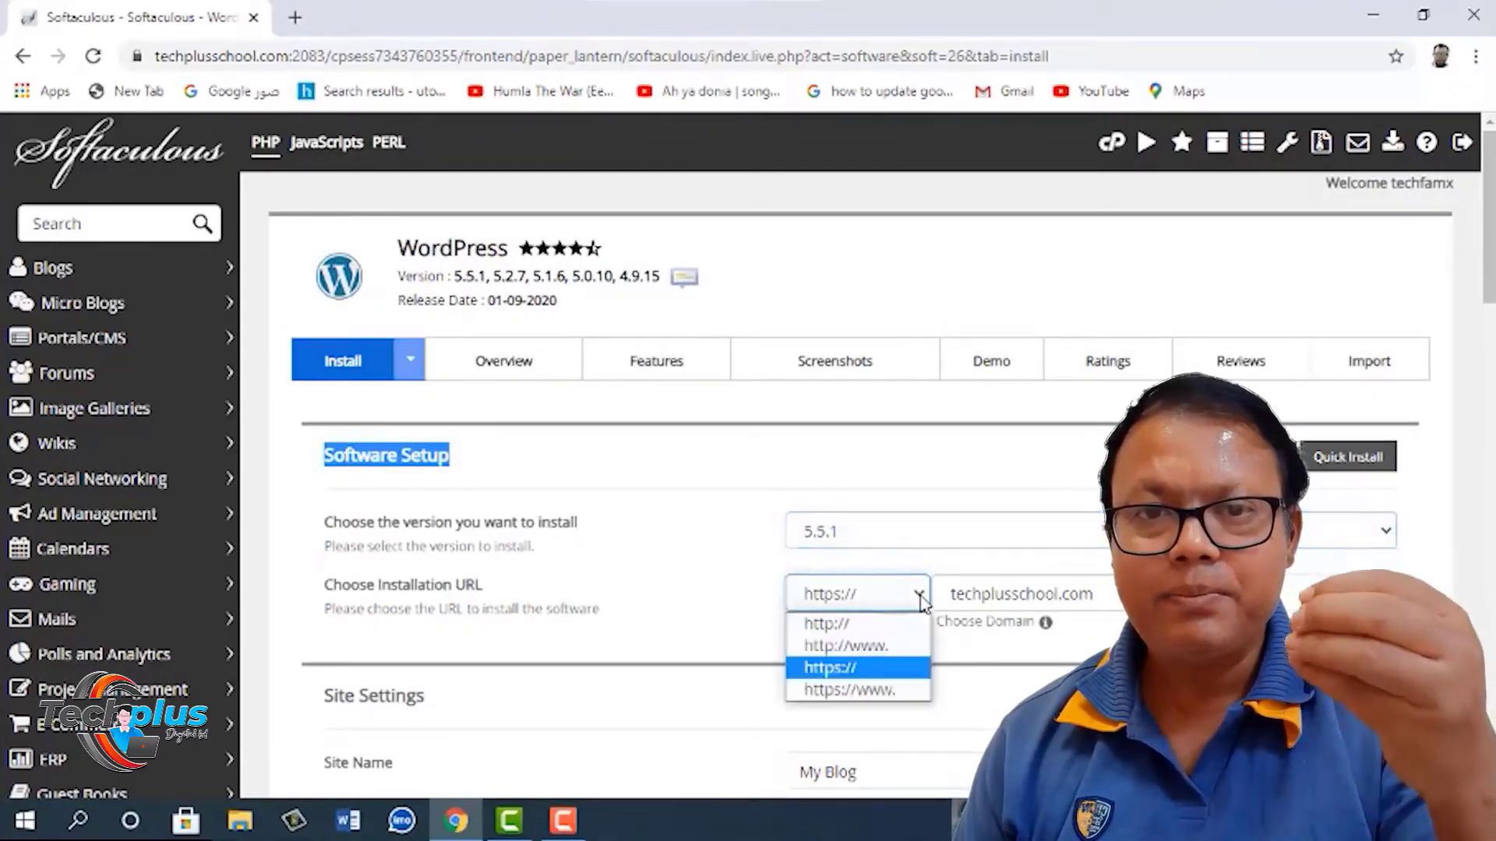
left_click(869, 675)
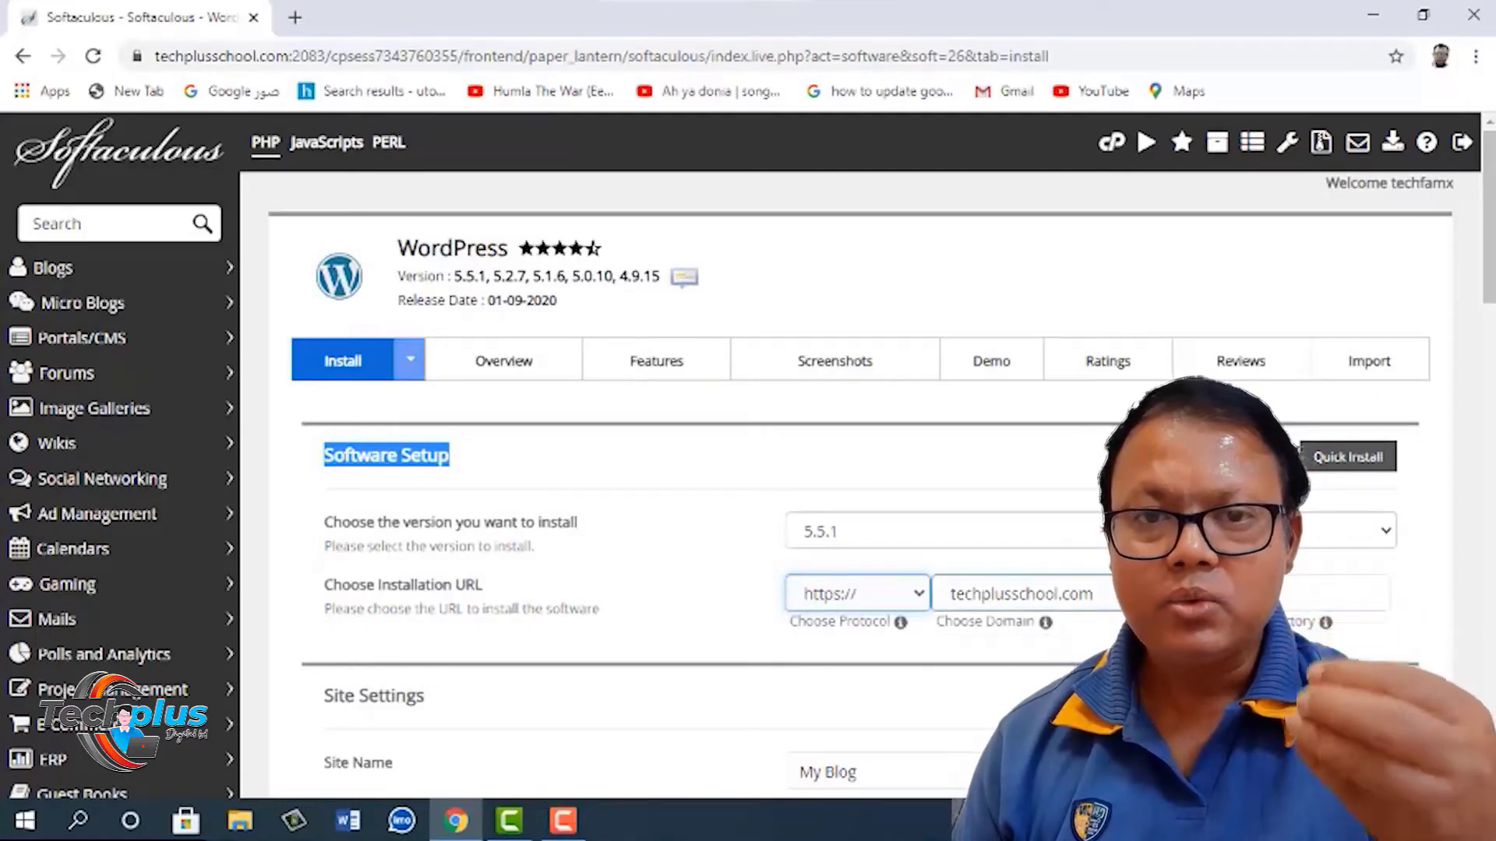
left_click(1192, 593)
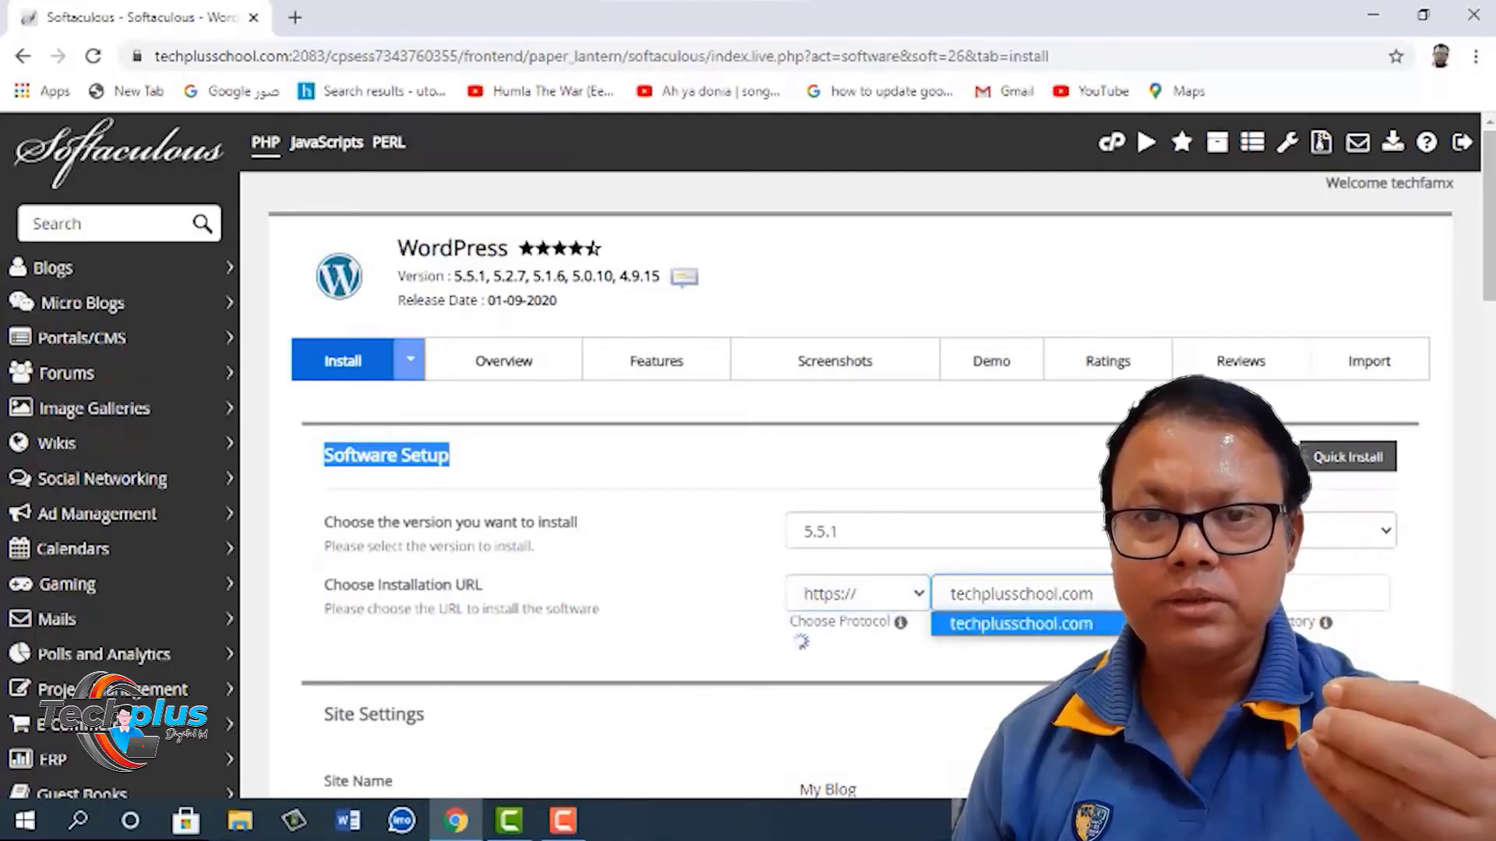
left_click(1005, 630)
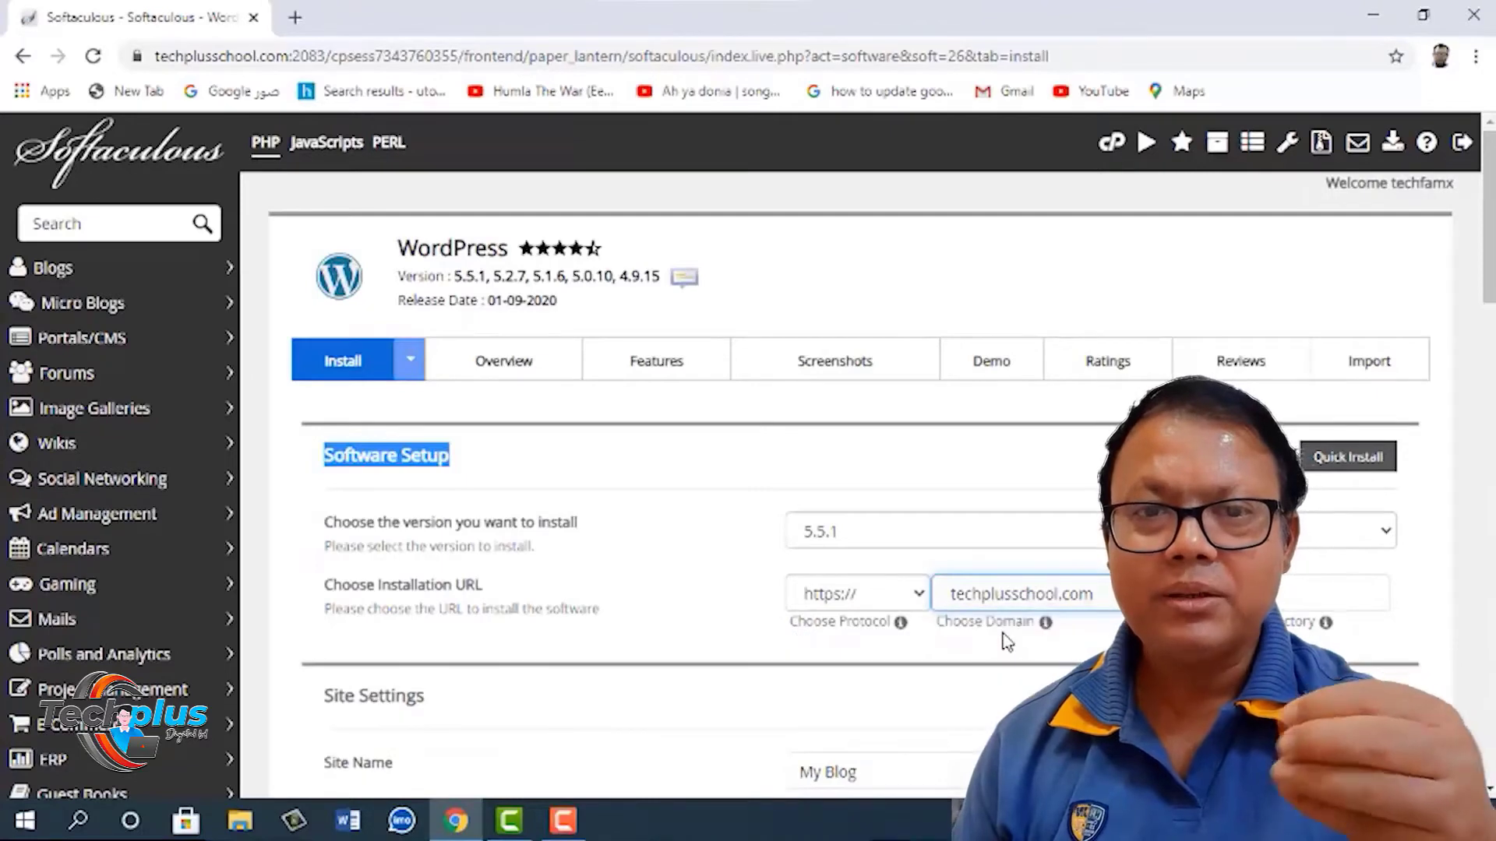
Step: Enter "techplusschool" as the site name in Site Settings
scroll(433, 267, "down", 5)
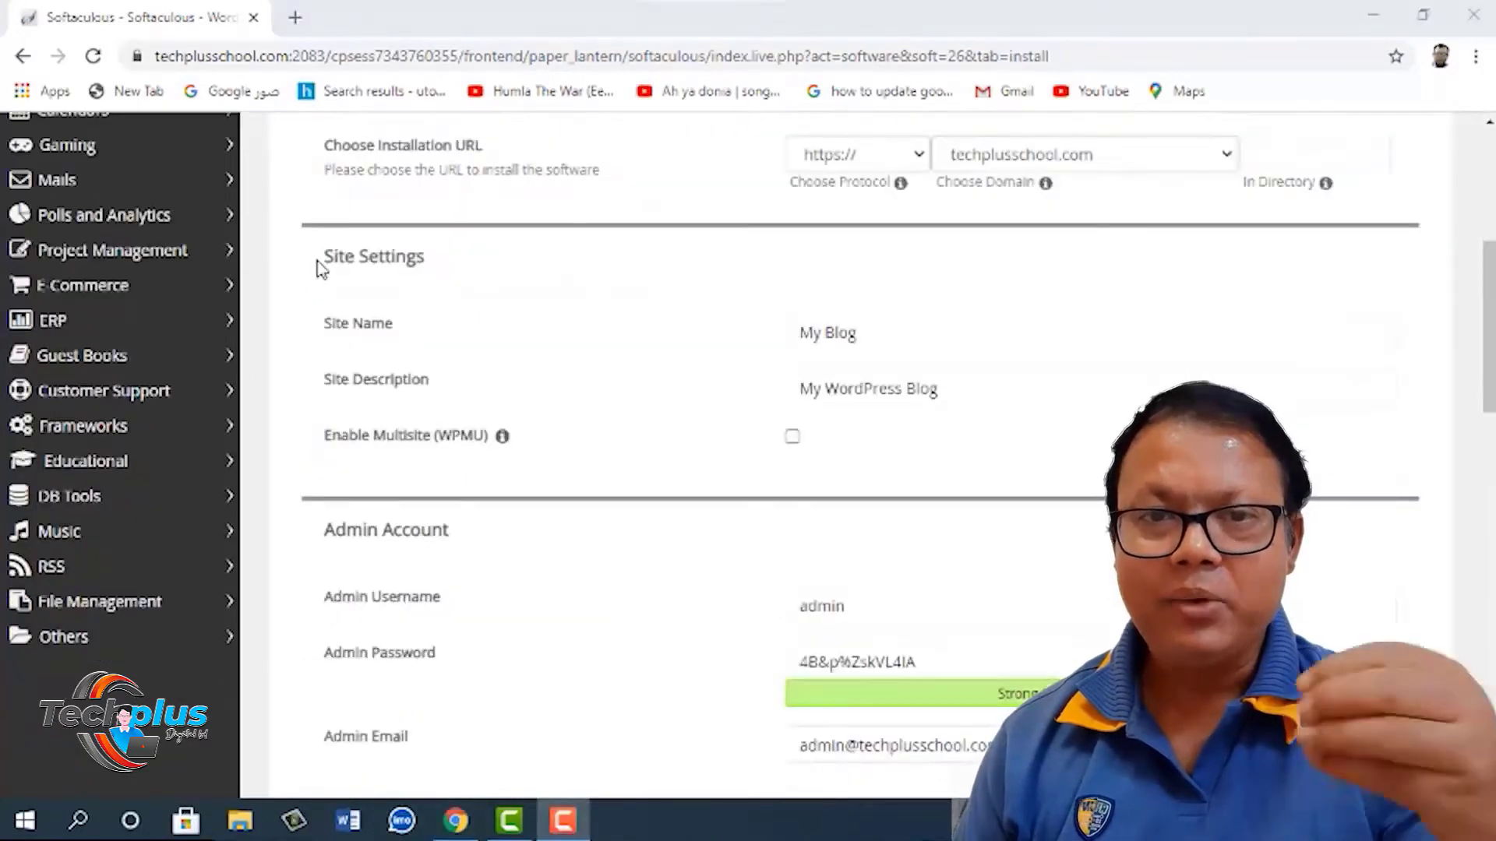
left_click_drag(326, 258, 465, 290)
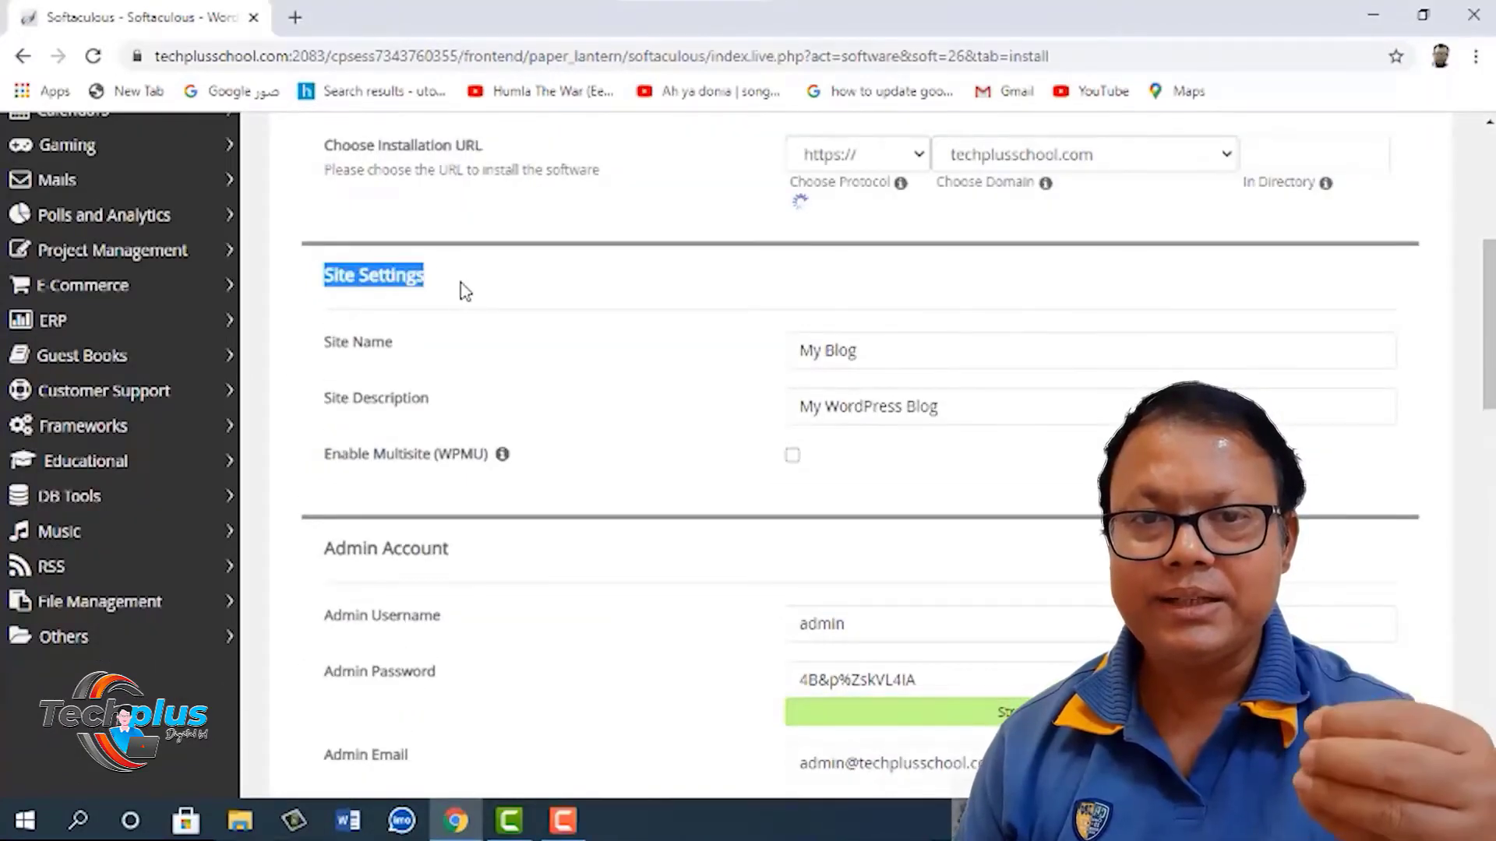
left_click(367, 261)
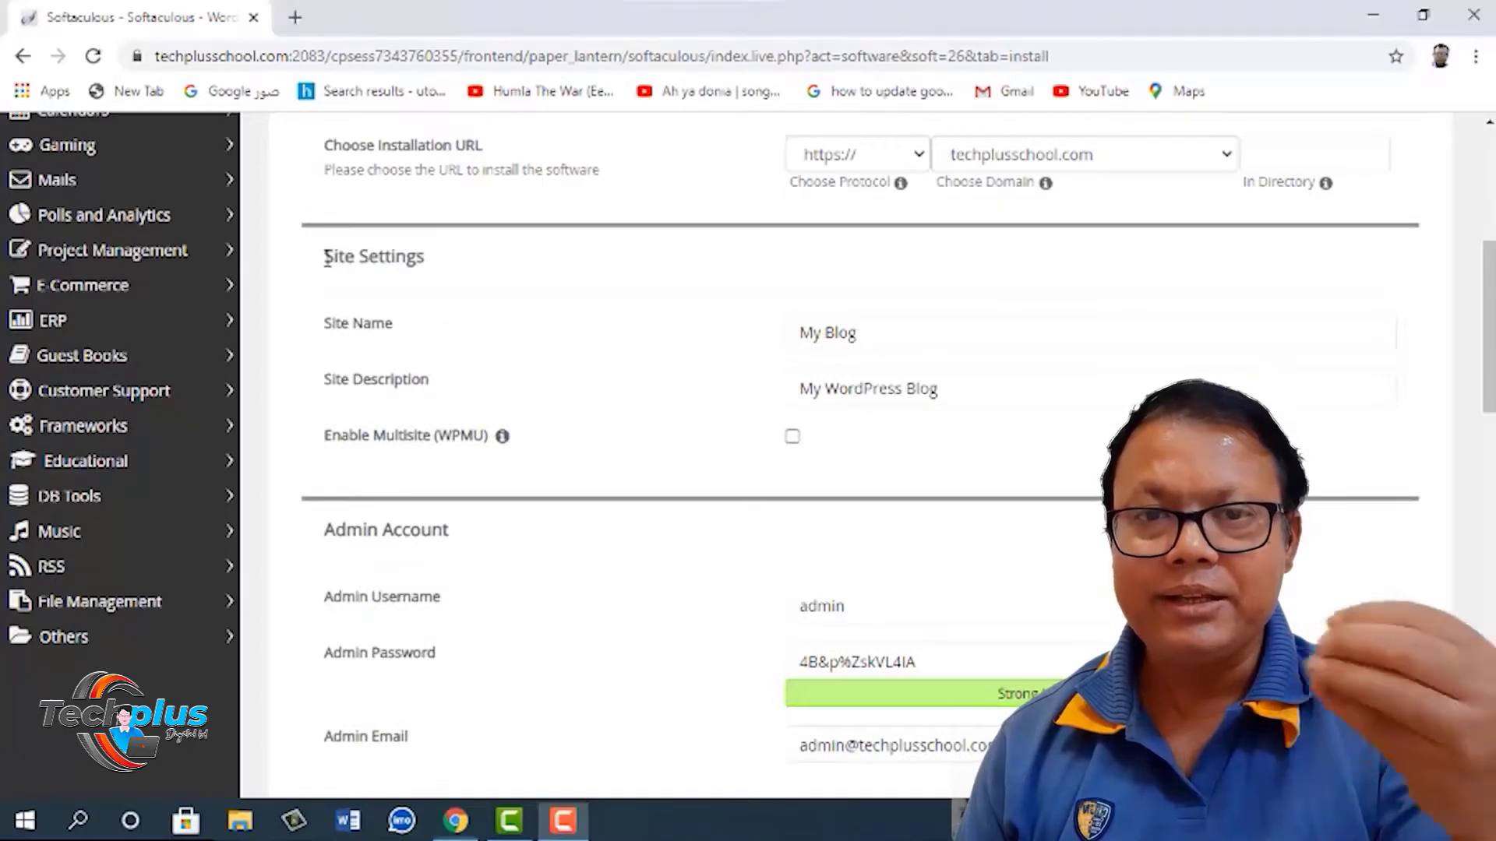
left_click_drag(324, 254, 413, 273)
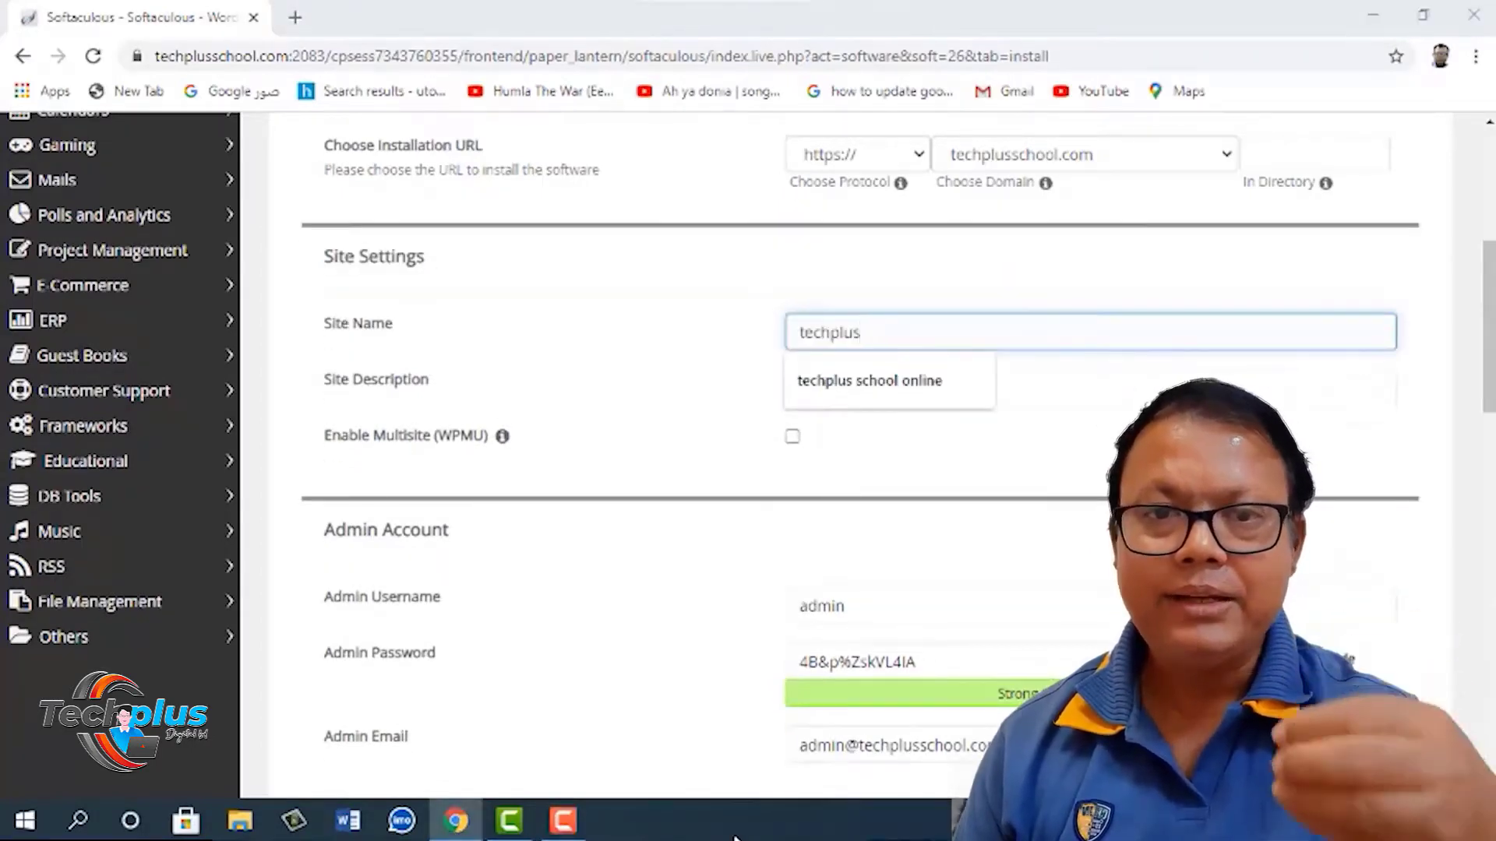
type("school")
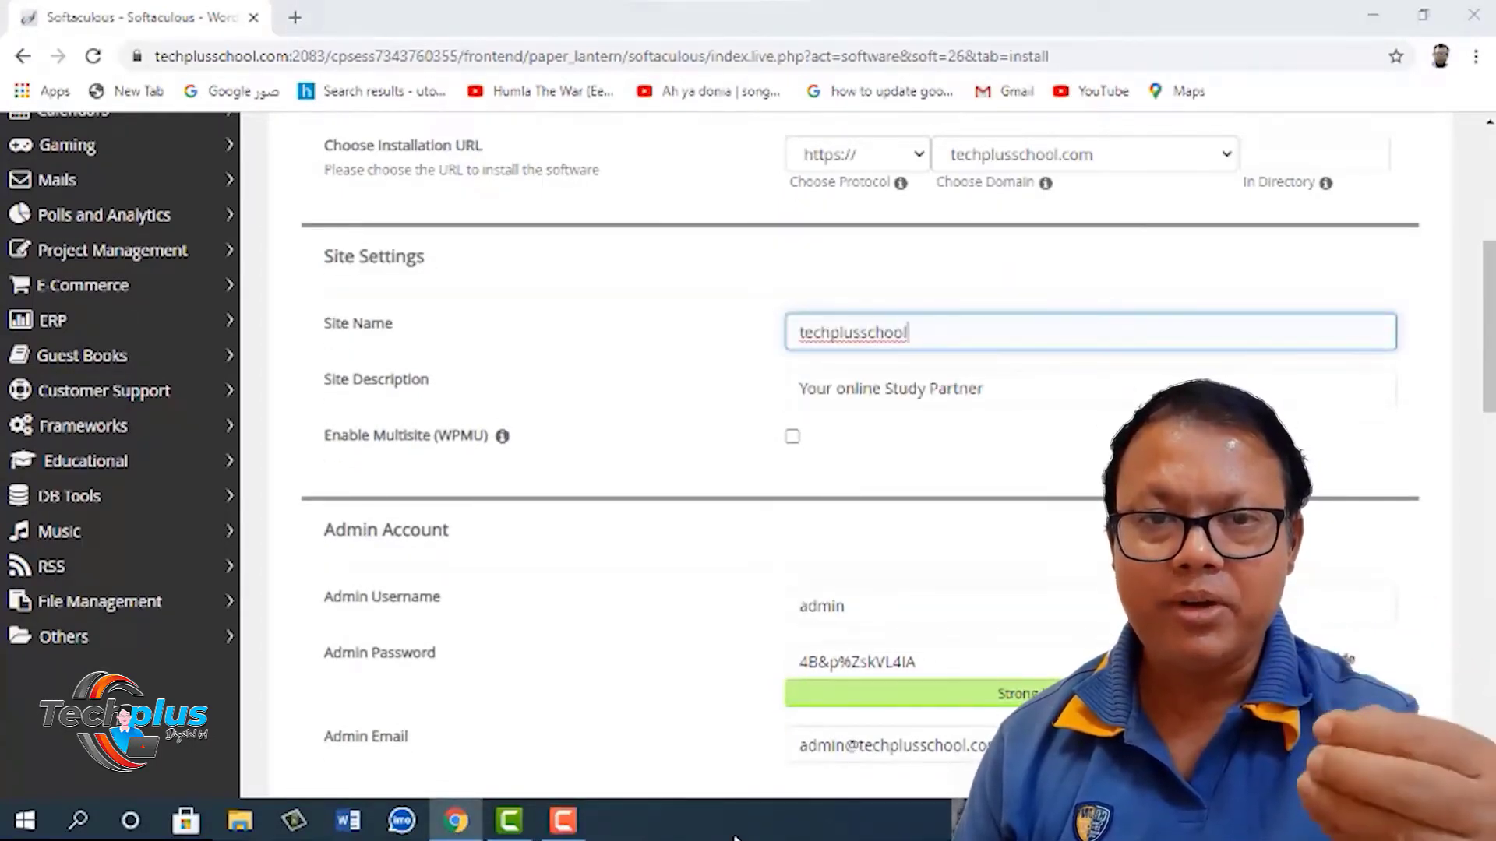
Step: Replace the site description with "online study partner"
key("Tab")
key("BackSpace")
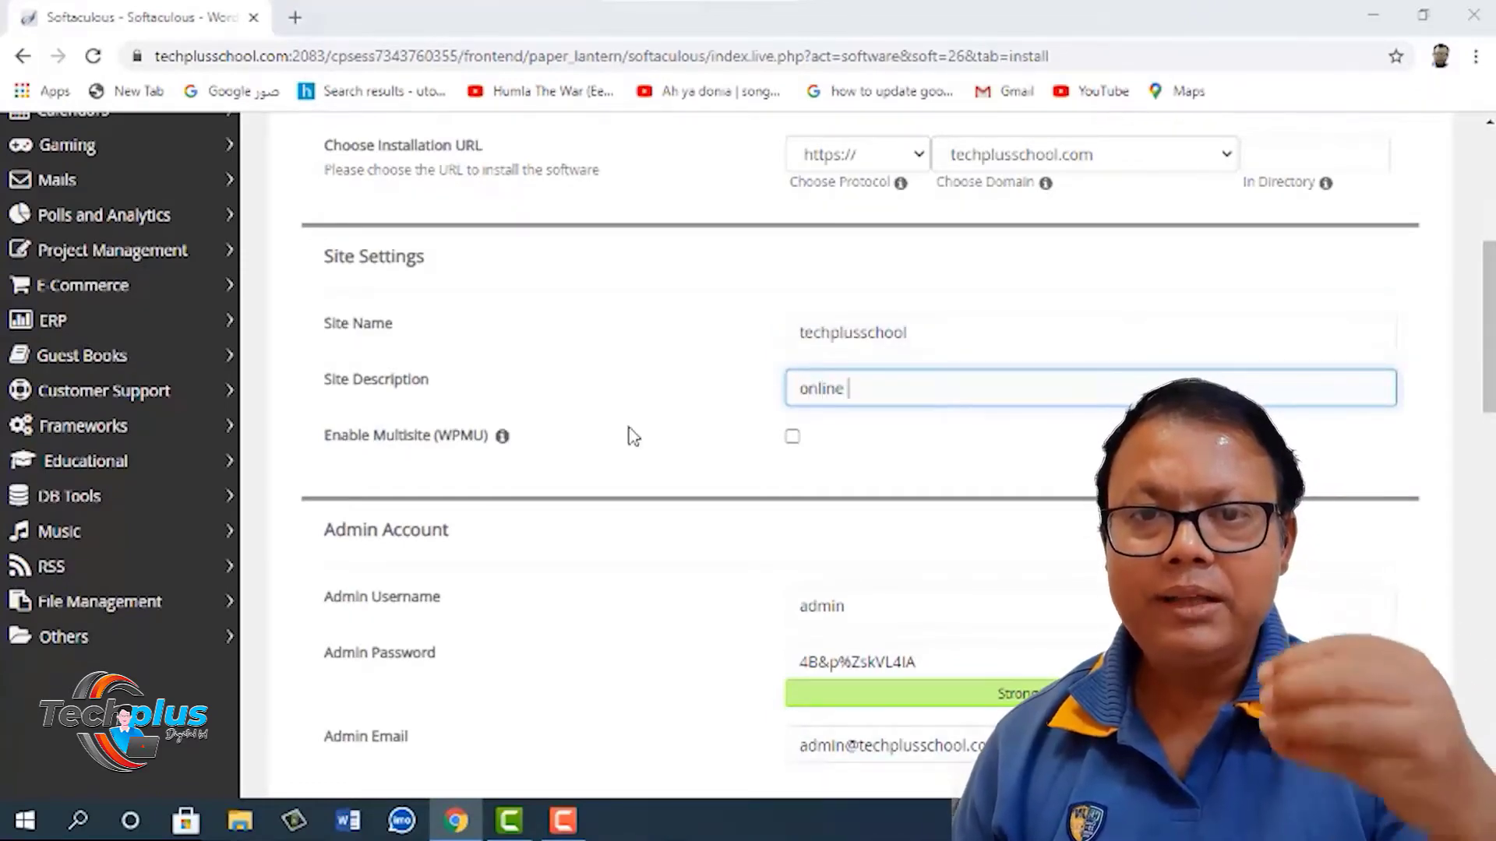
type("online study partner")
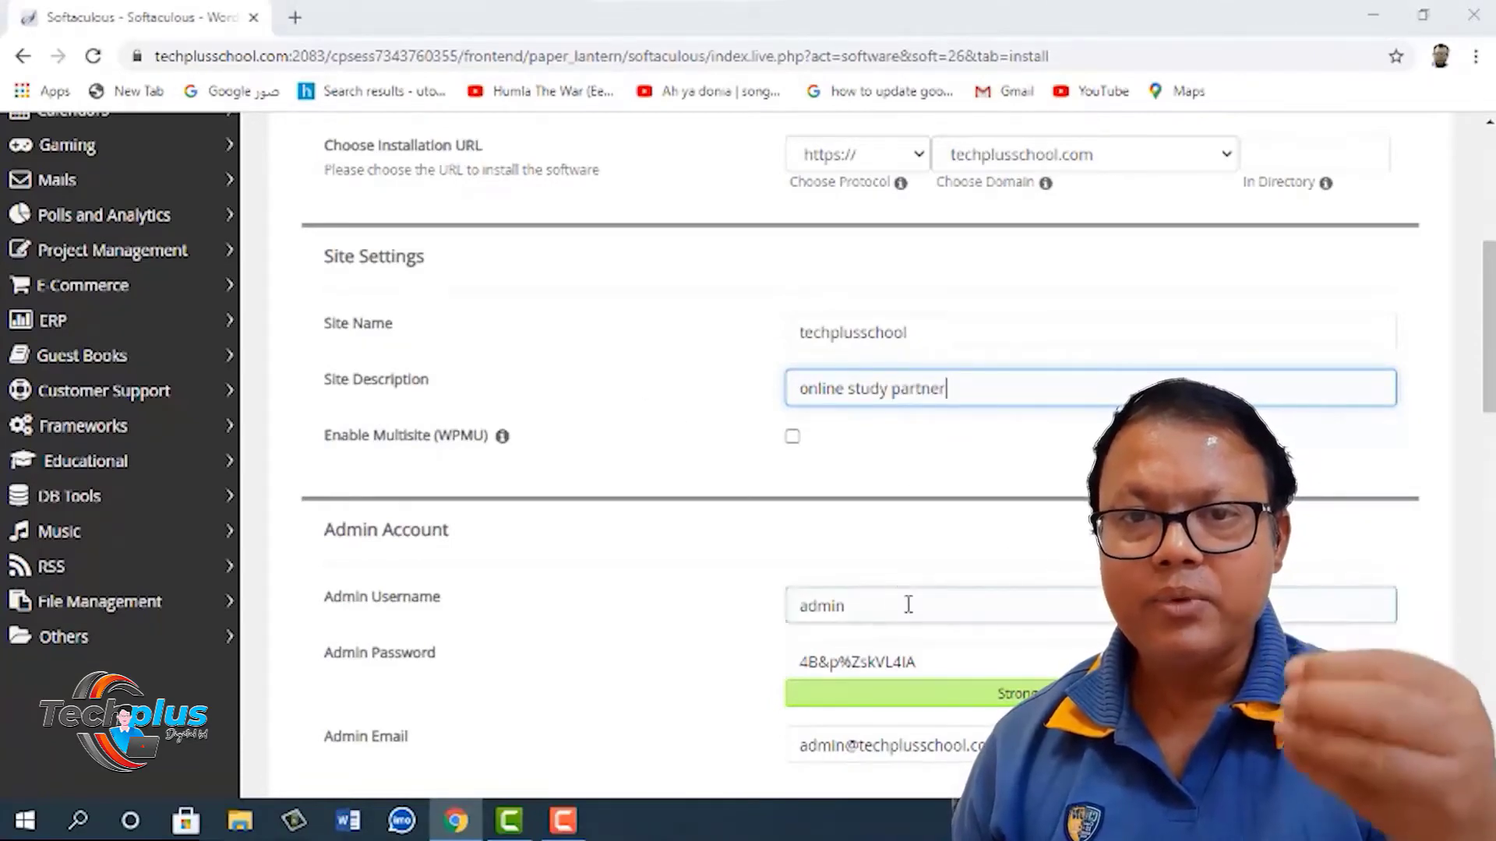
left_click(564, 820)
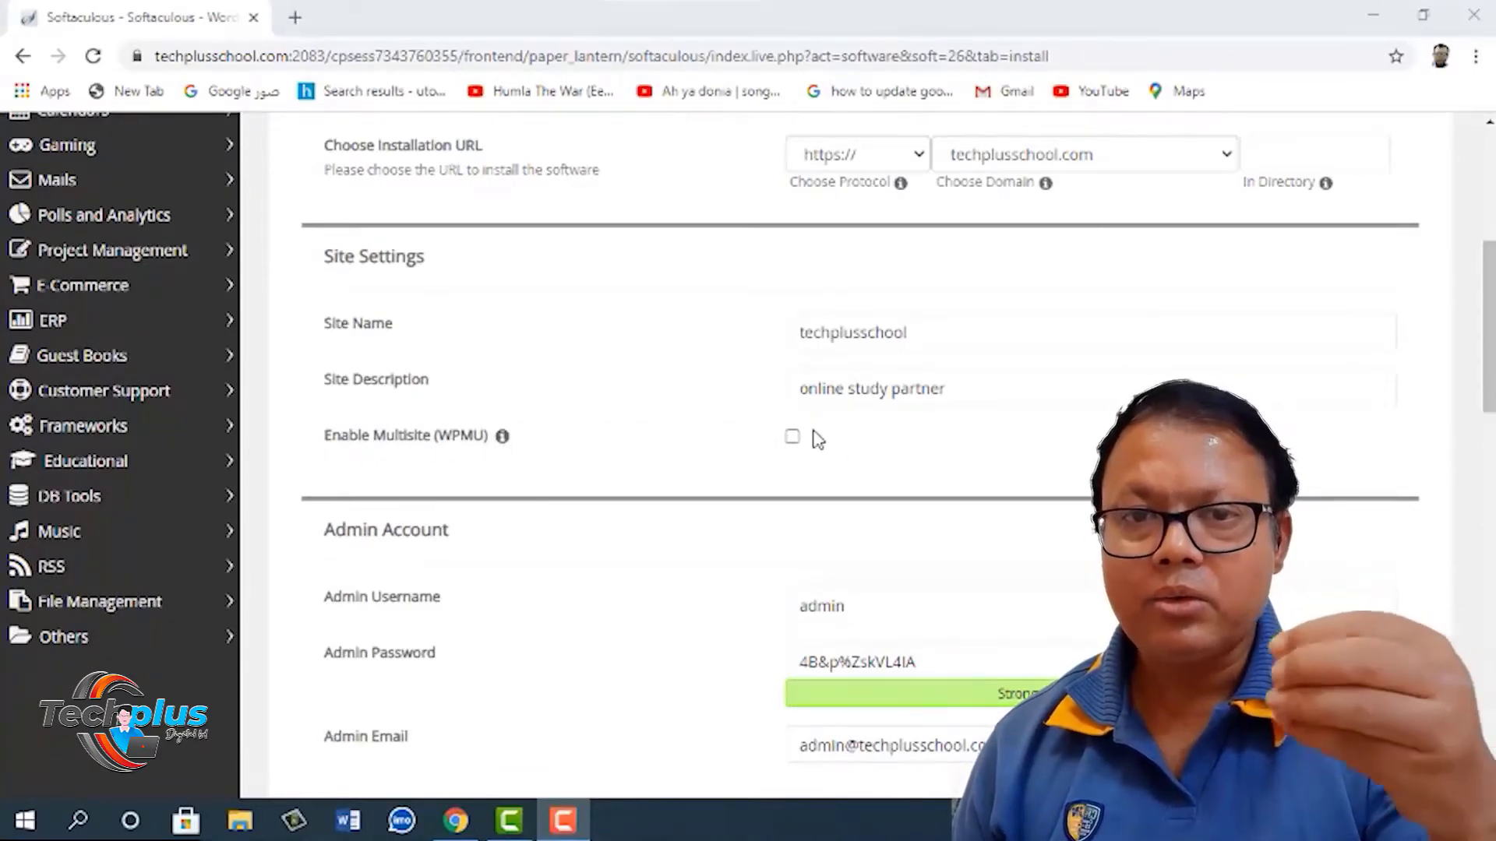
Step: Set the admin username to "techplus" in the Admin Account section
scroll(584, 594, "down", 3)
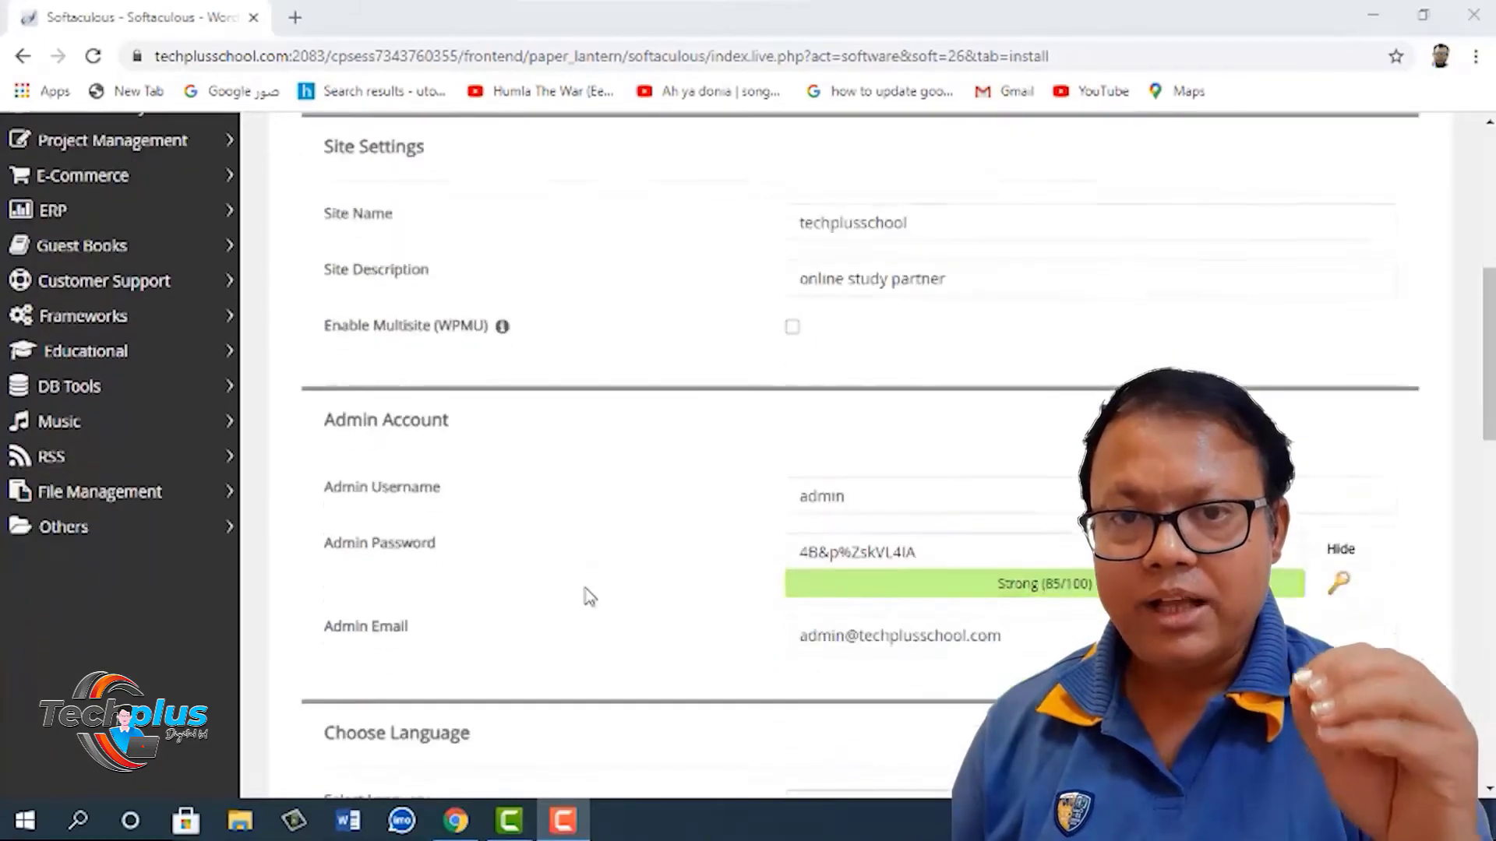
scroll(566, 547, "up", 1)
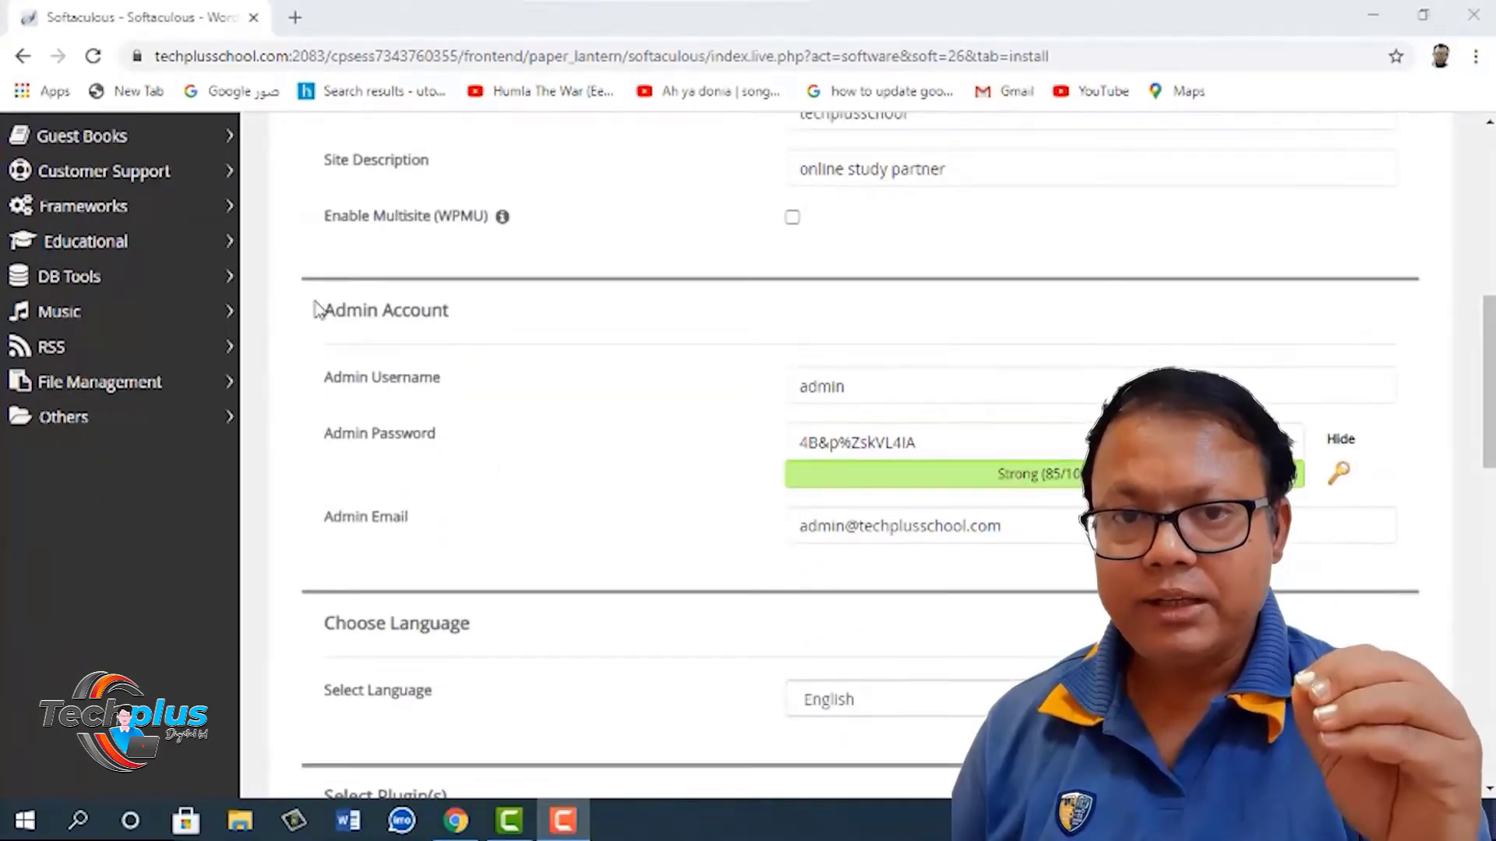
left_click_drag(327, 305, 437, 316)
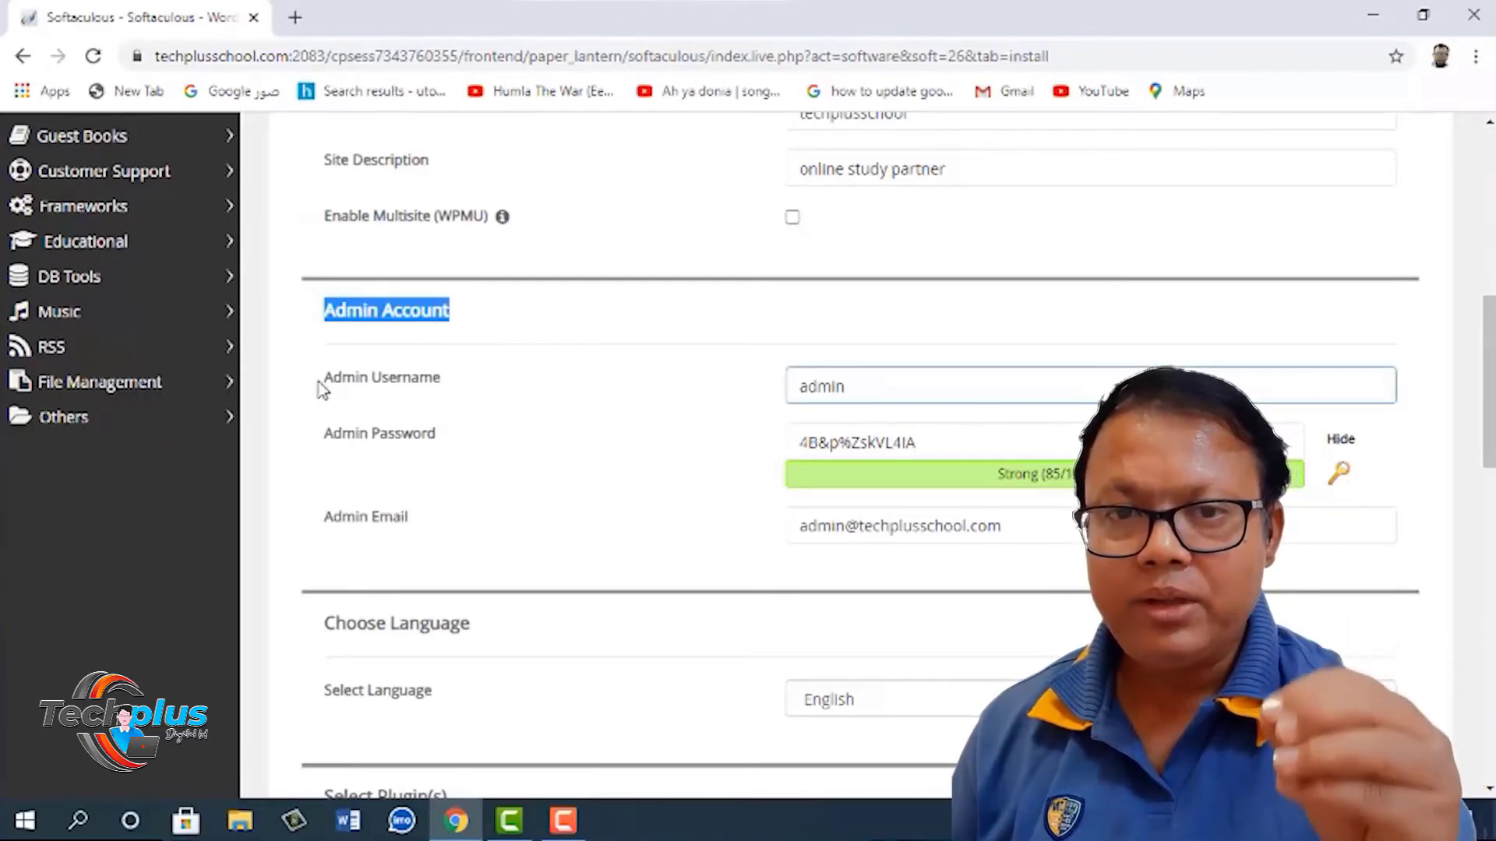
left_click(444, 387)
type("tec")
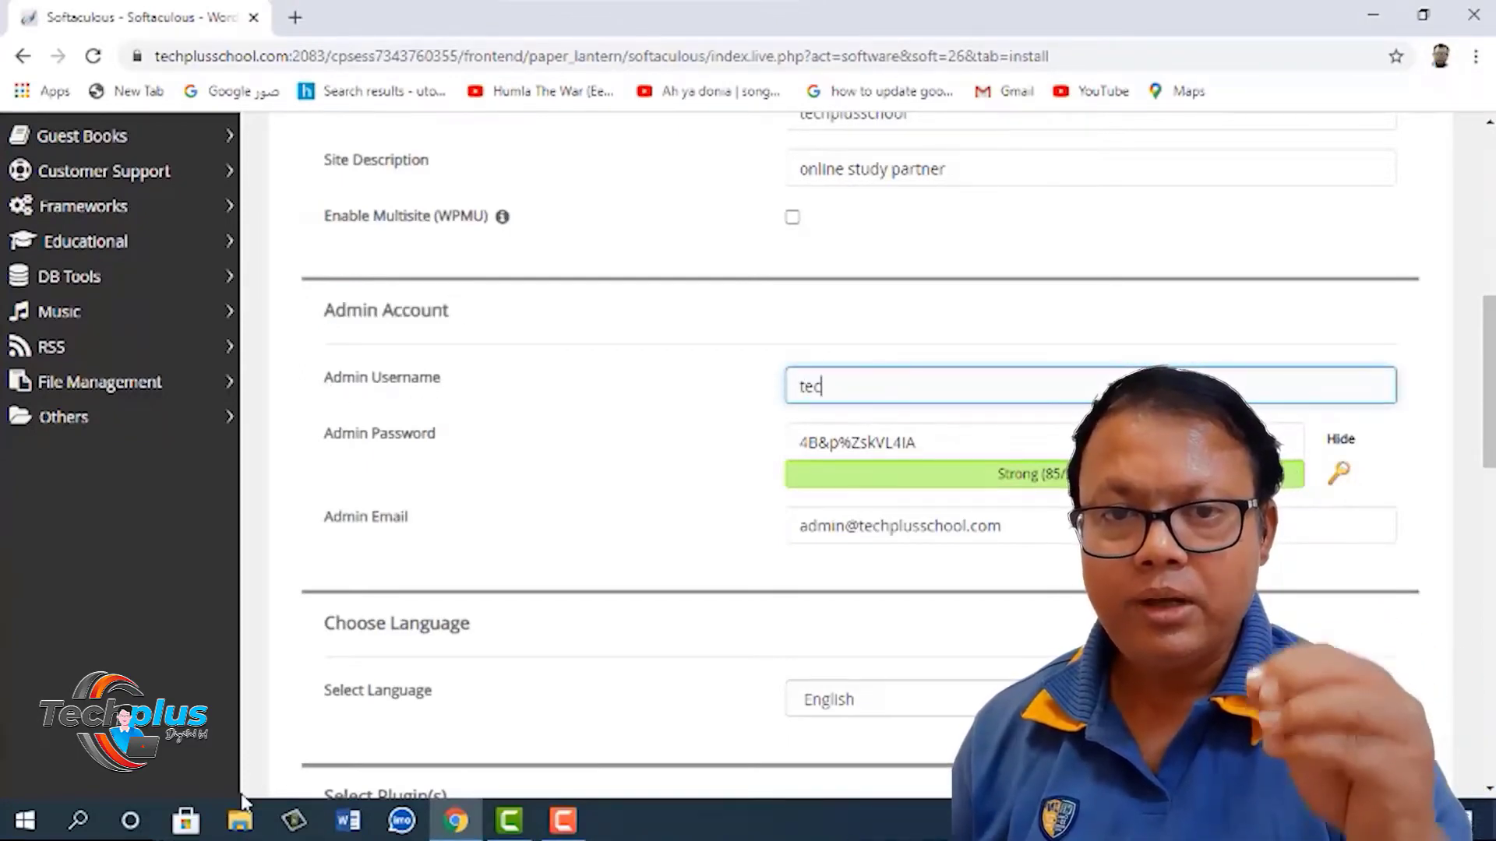
type("hplus")
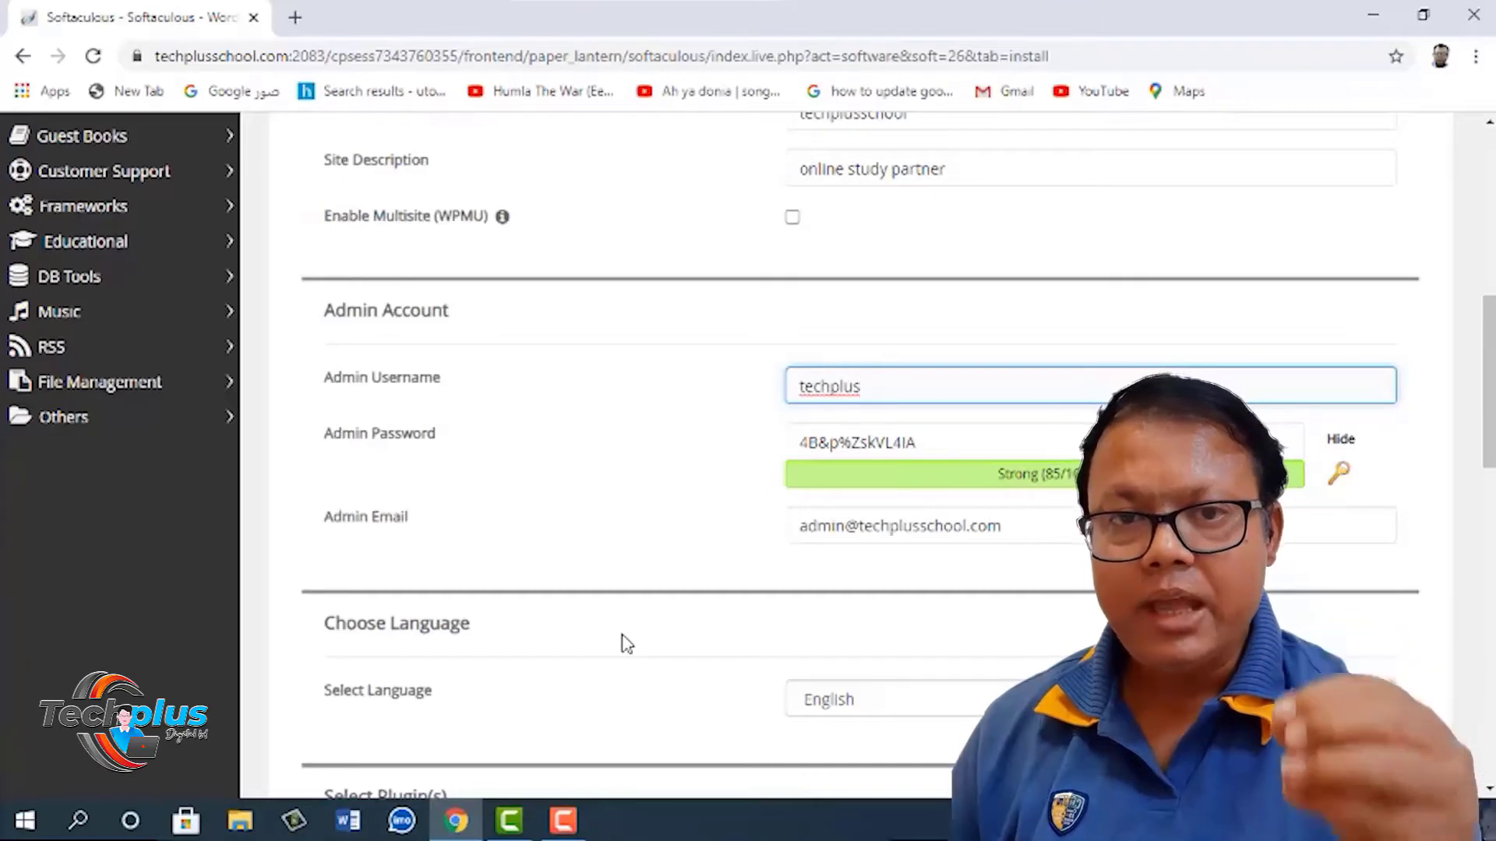
Step: Generate a new random admin password and select the text in the Admin Password field
left_click(414, 444)
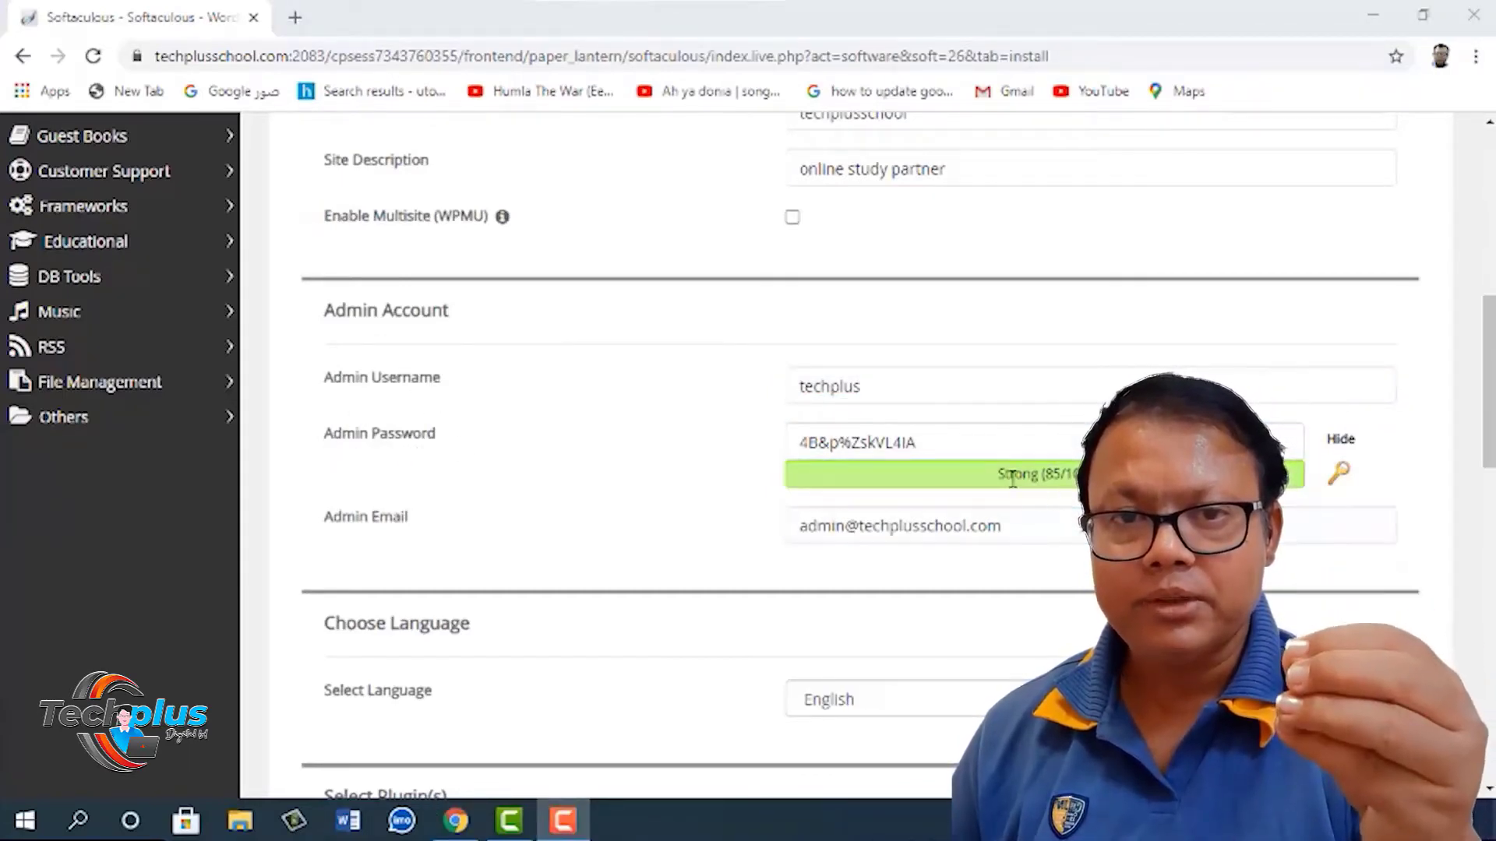
left_click_drag(1087, 475, 1001, 491)
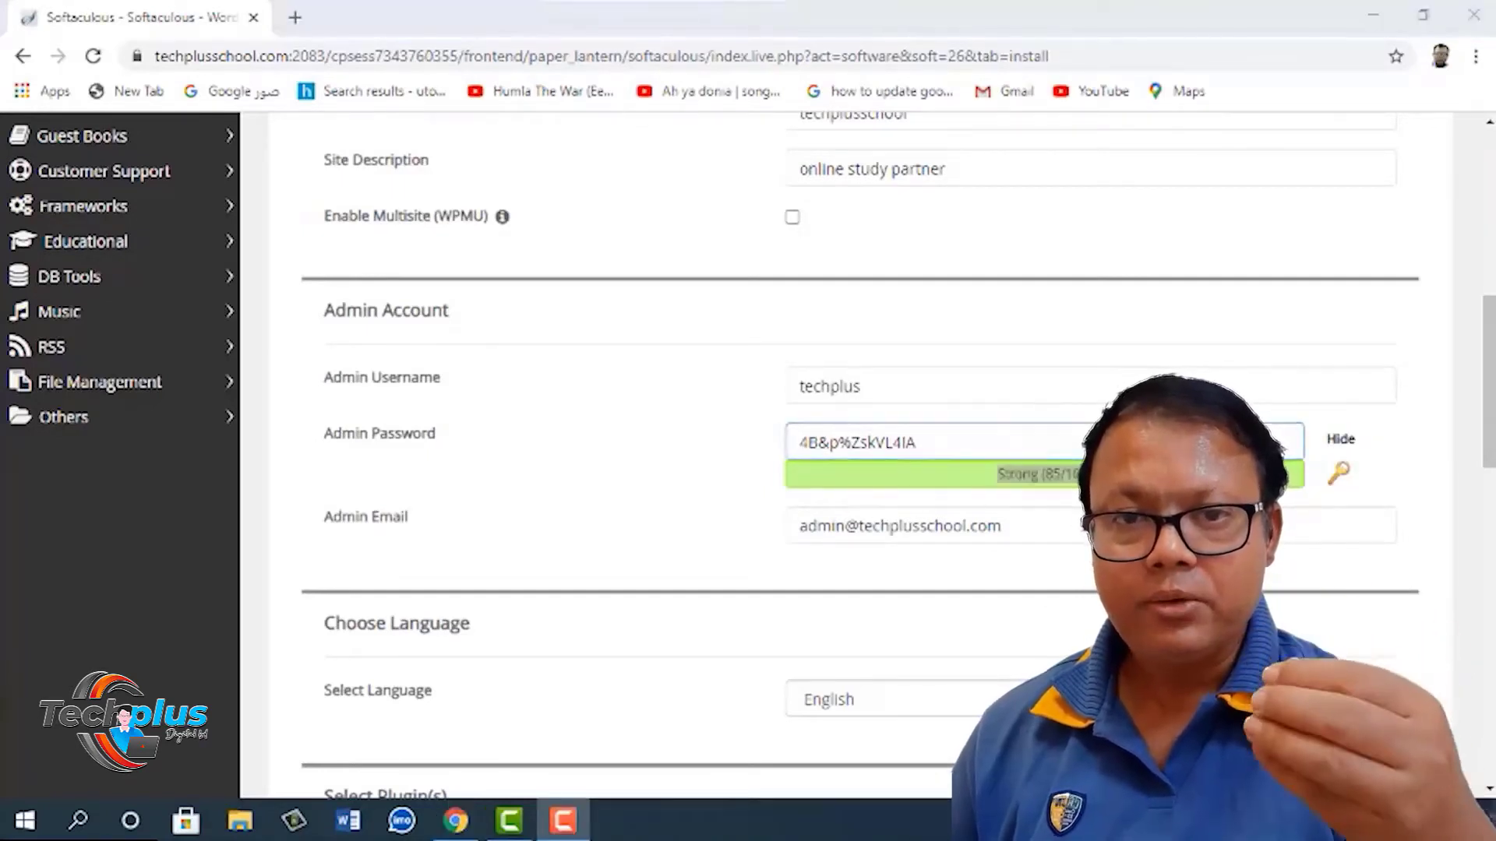
left_click(1339, 476)
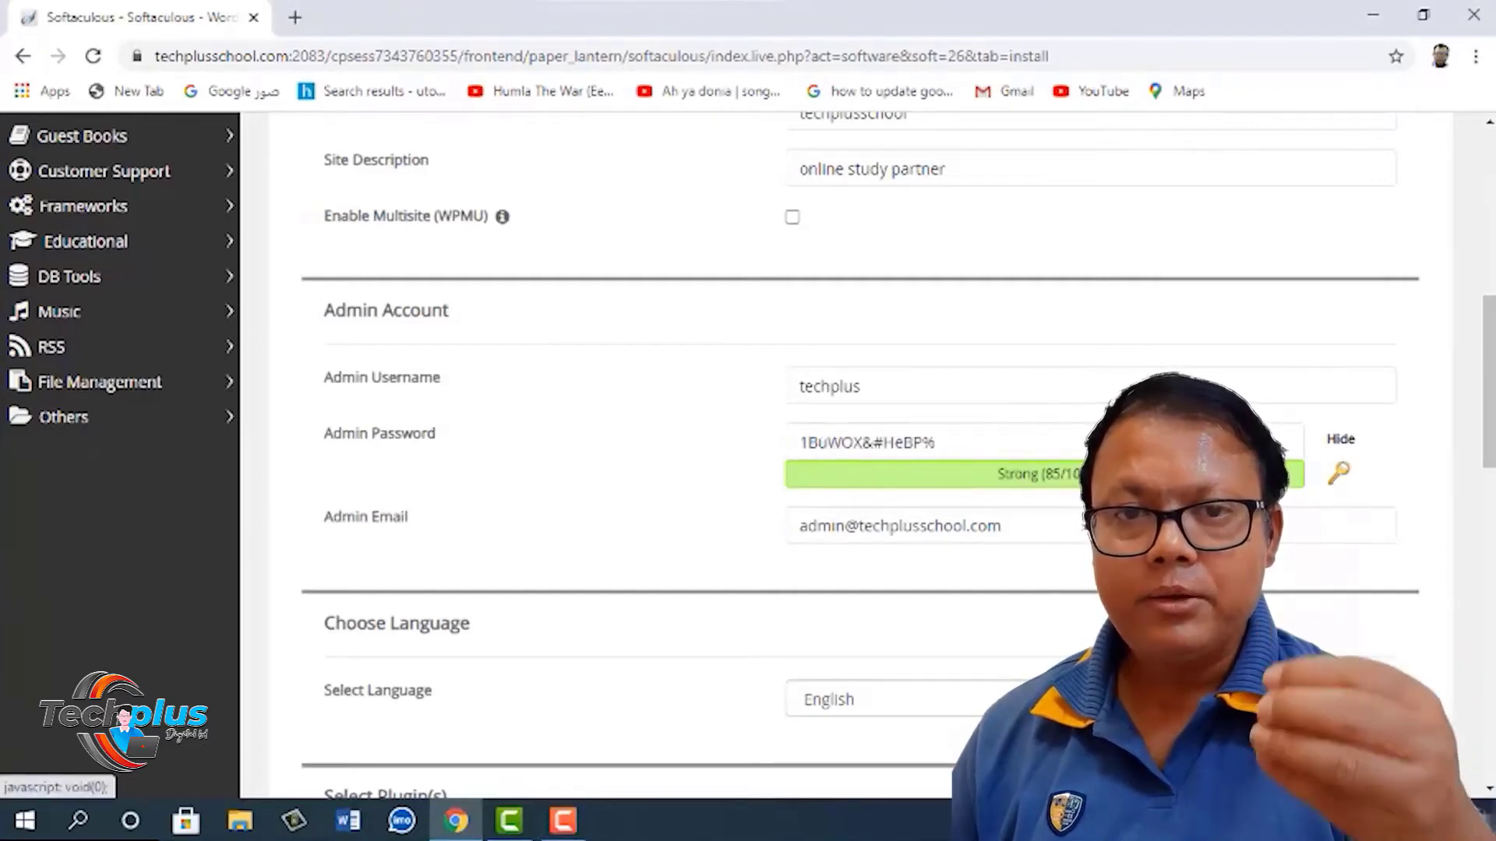
left_click(969, 440)
left_click_drag(936, 443, 735, 432)
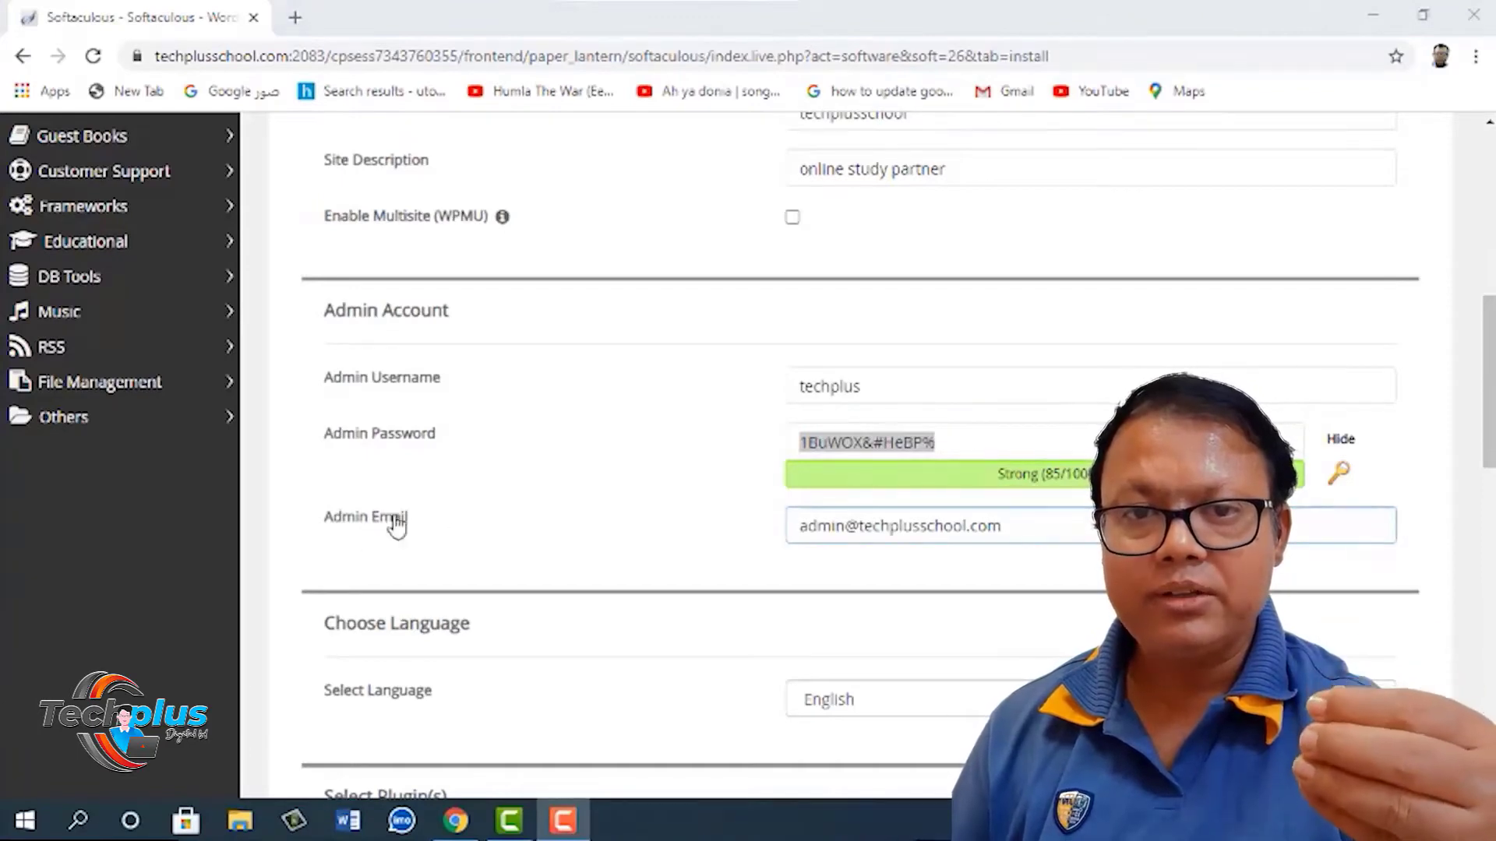
Step: Replace the default admin email with the site owner's own e-mail address
left_click(1060, 530)
left_click_drag(1060, 530, 646, 514)
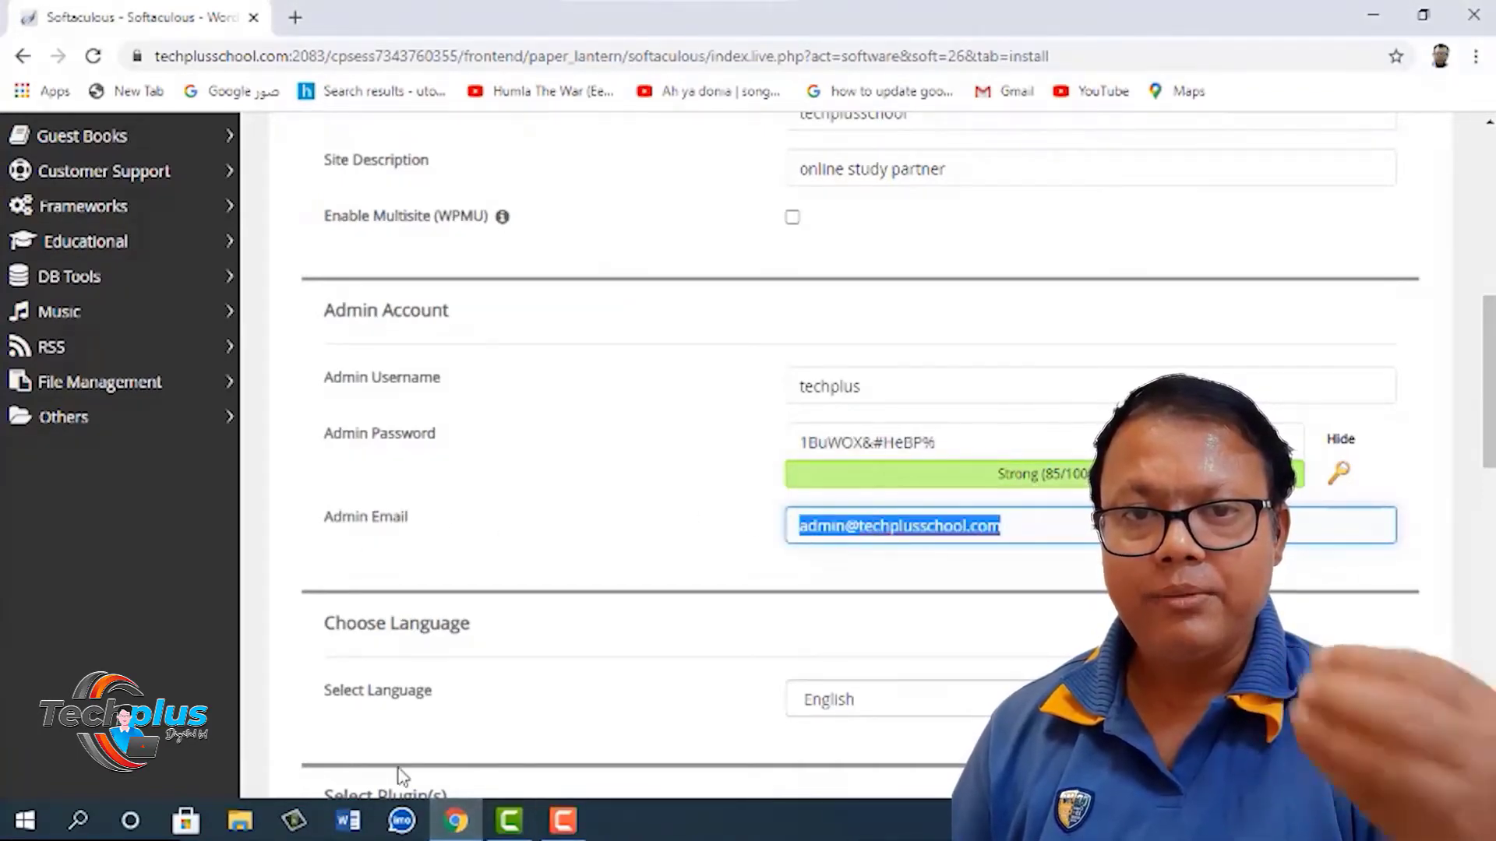
type("du")
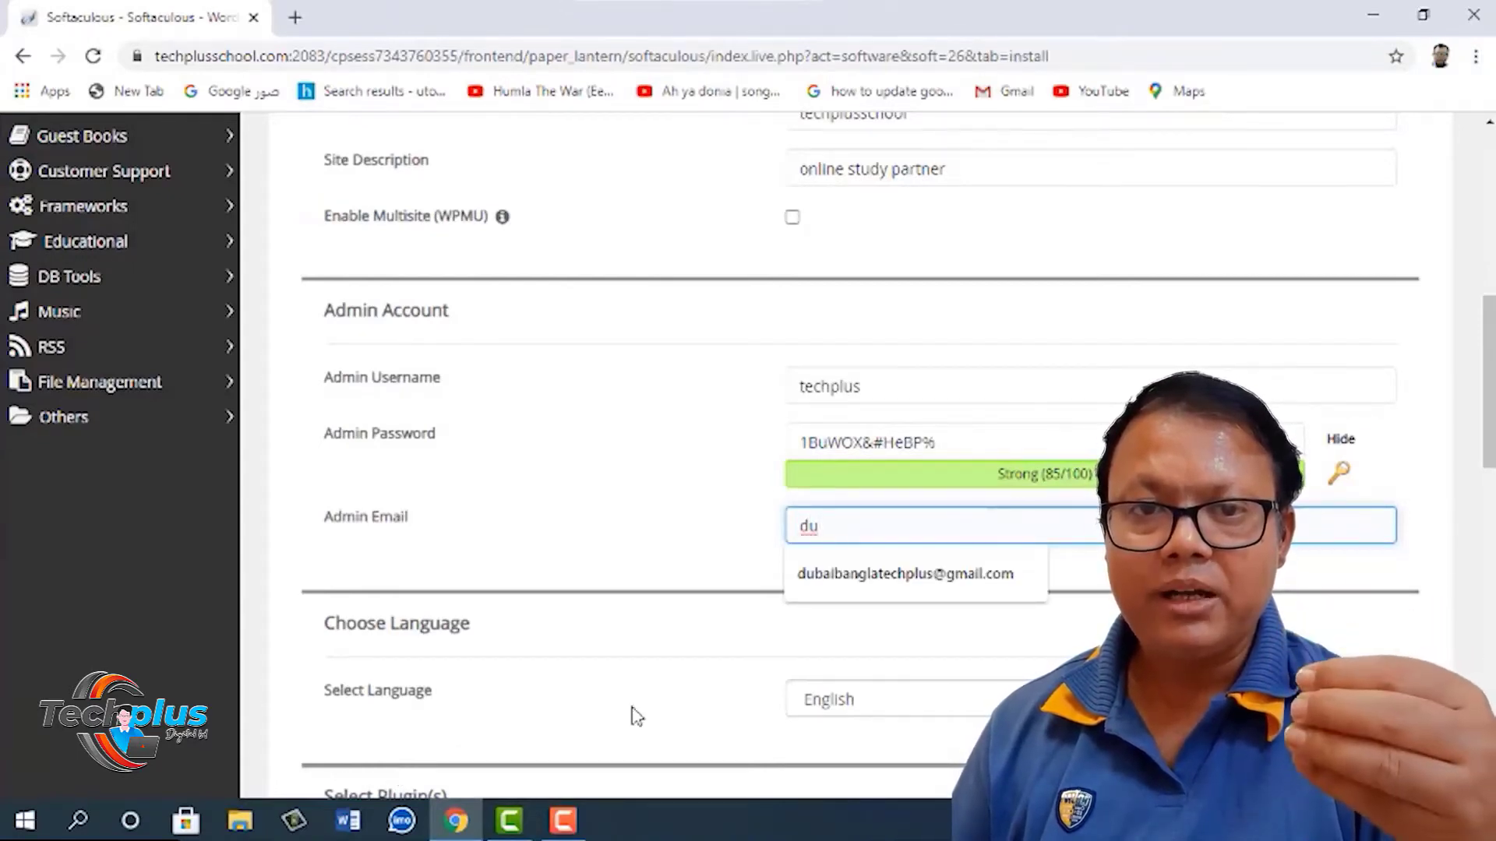
left_click(894, 583)
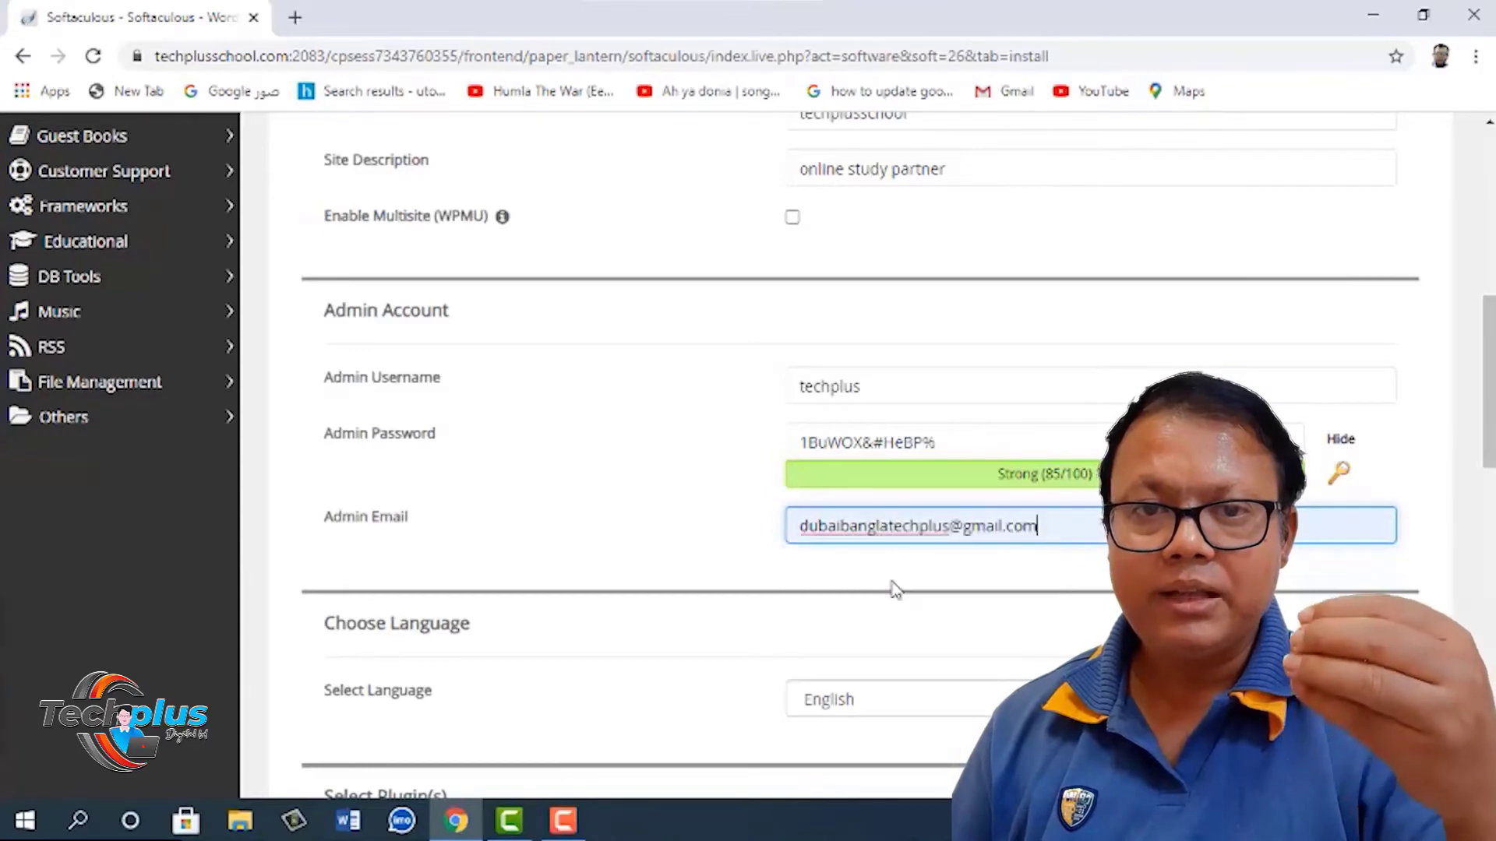
Step: Review the admin username, password and email fields, the language setting and the list of selectable plugins
left_click_drag(1051, 525, 732, 546)
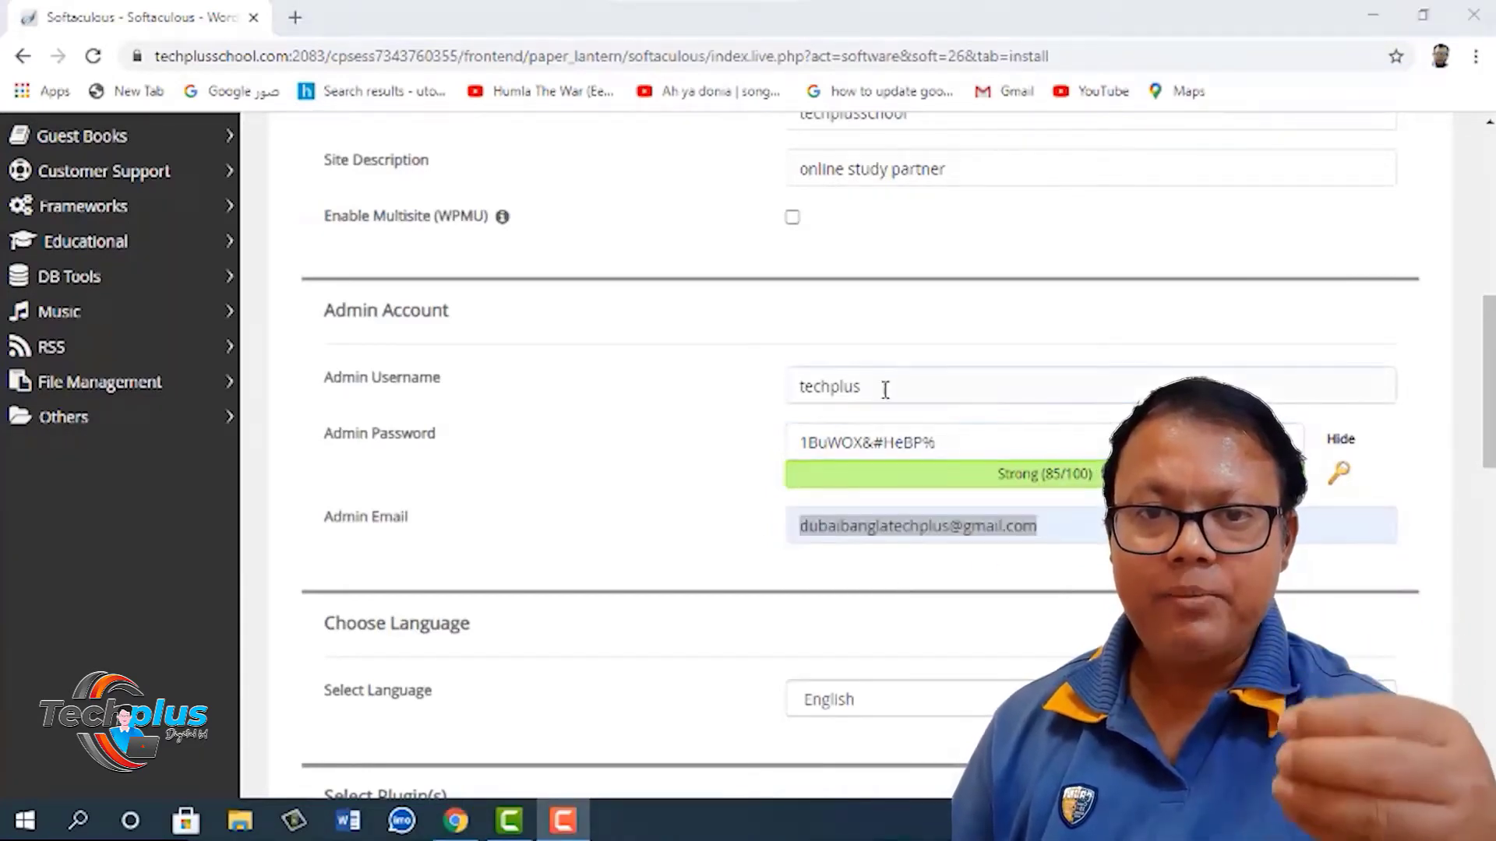
left_click_drag(861, 387, 735, 387)
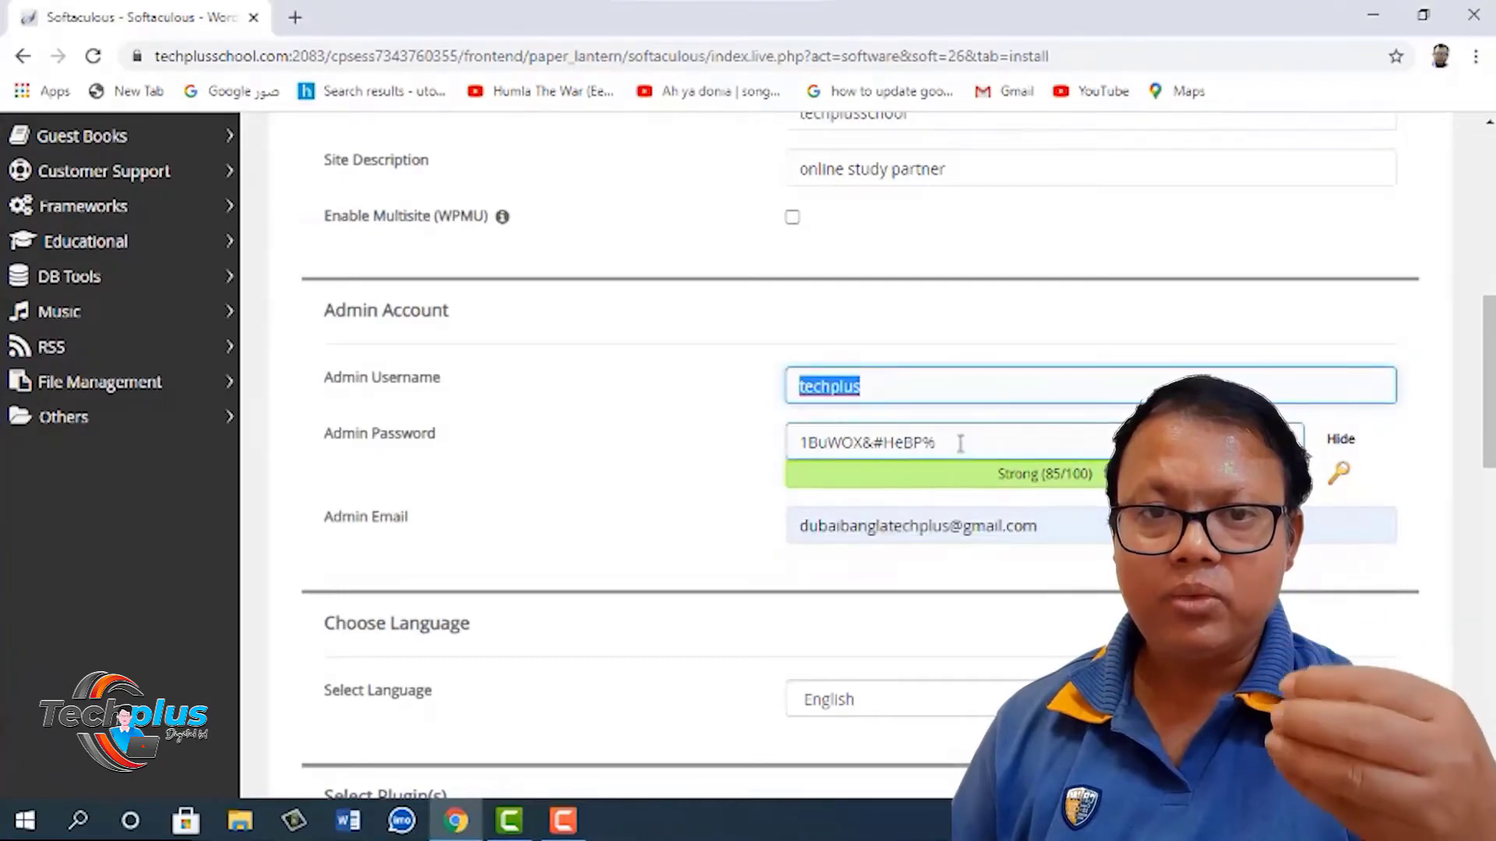
left_click_drag(961, 442, 768, 440)
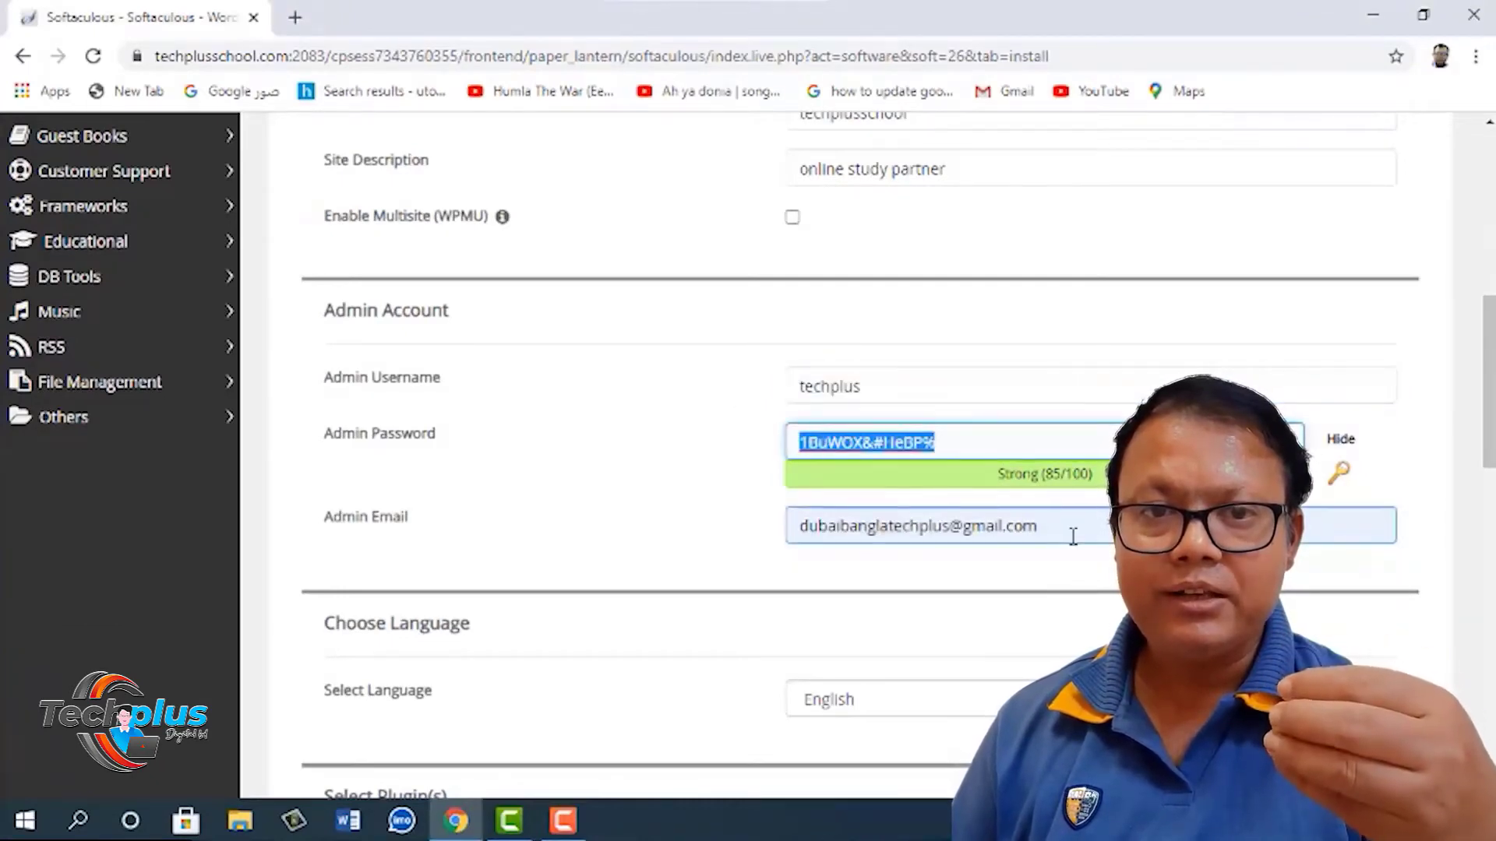
left_click_drag(1045, 526, 793, 518)
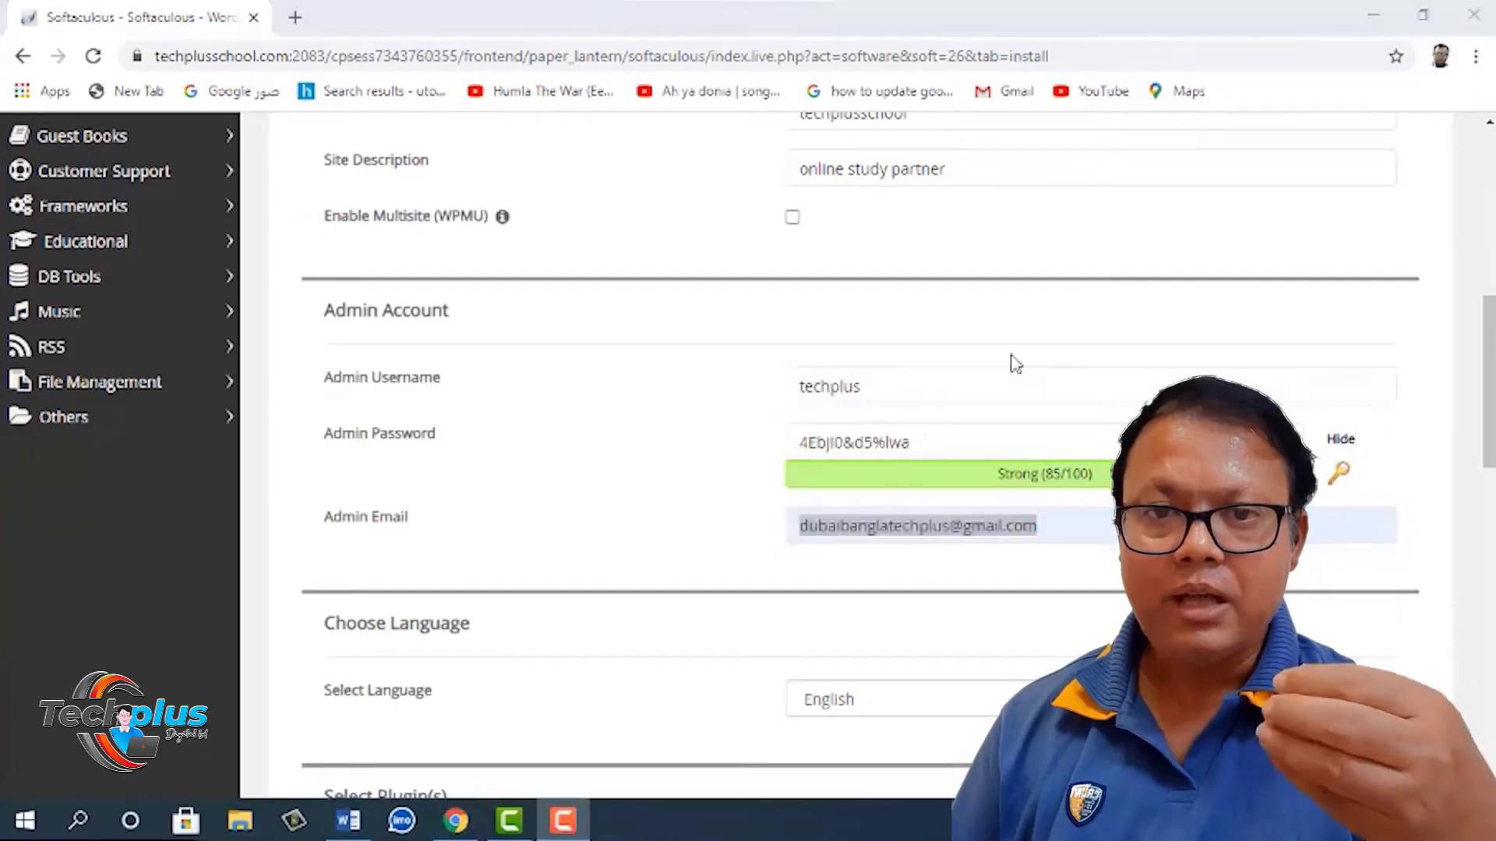
left_click(348, 820)
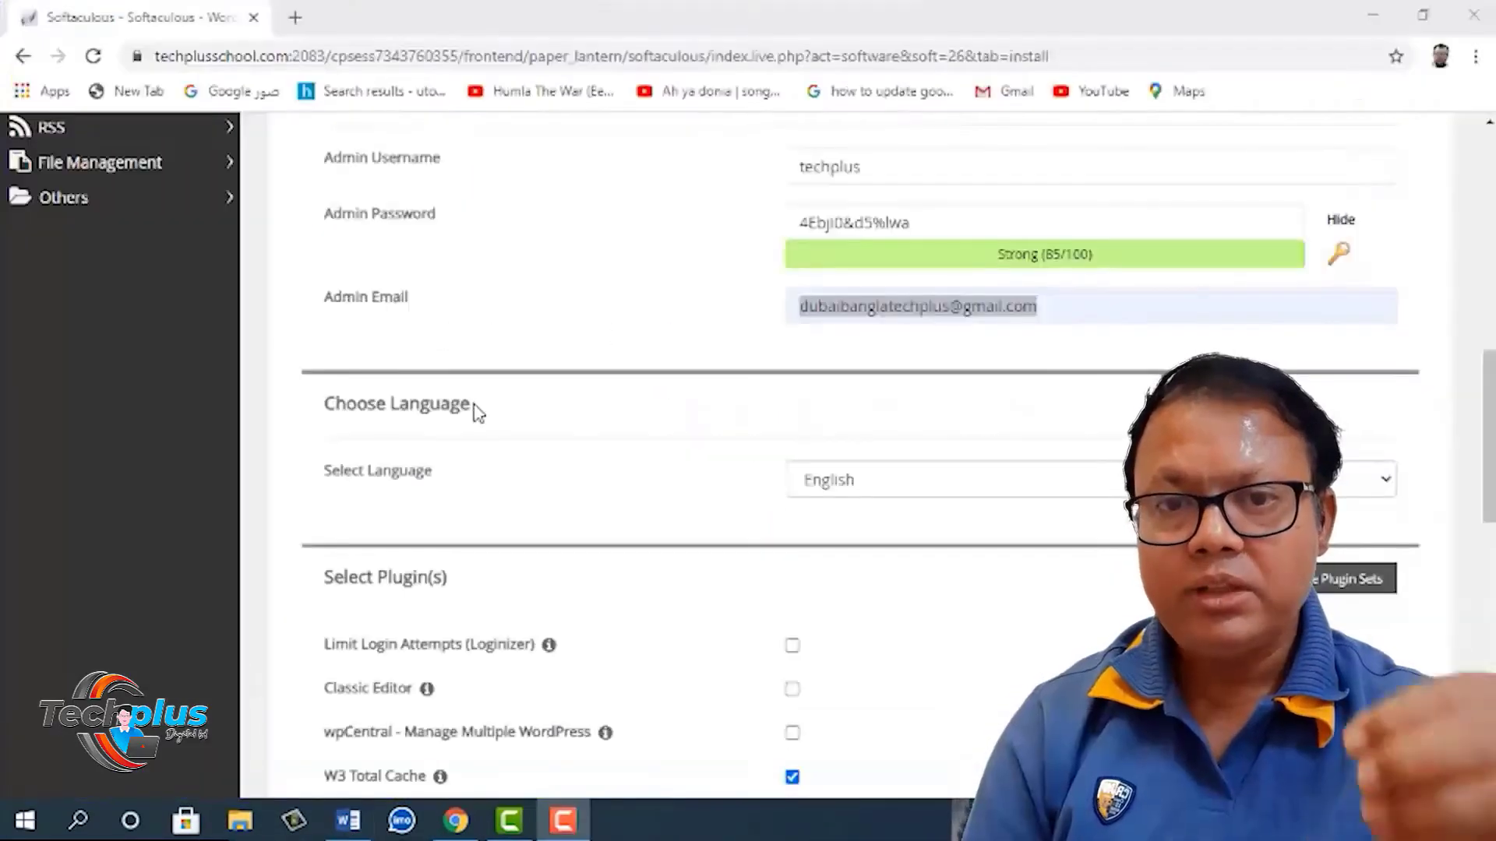
left_click_drag(478, 408, 314, 418)
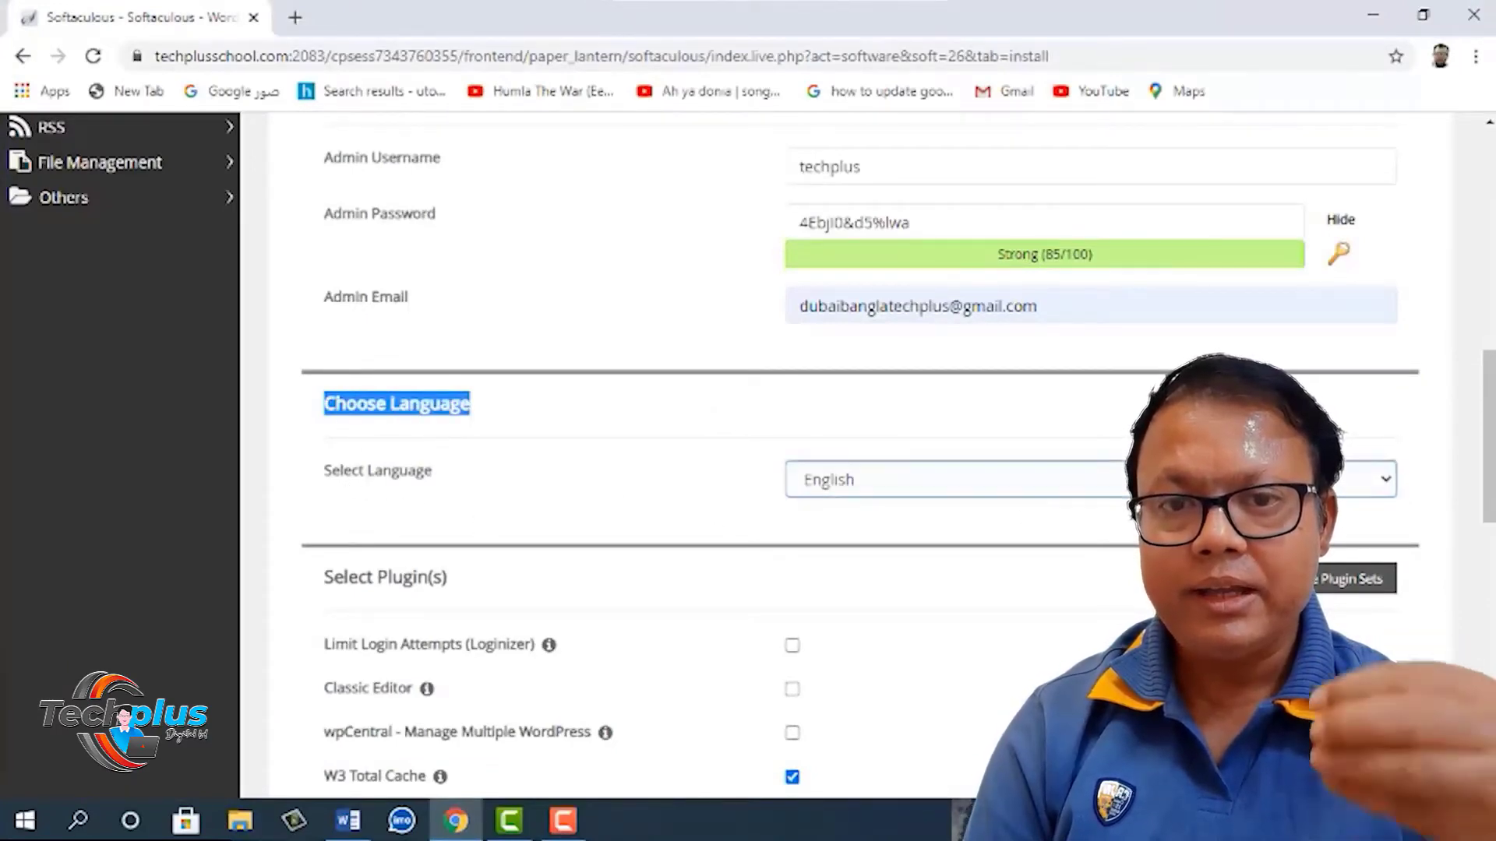
left_click(1012, 483)
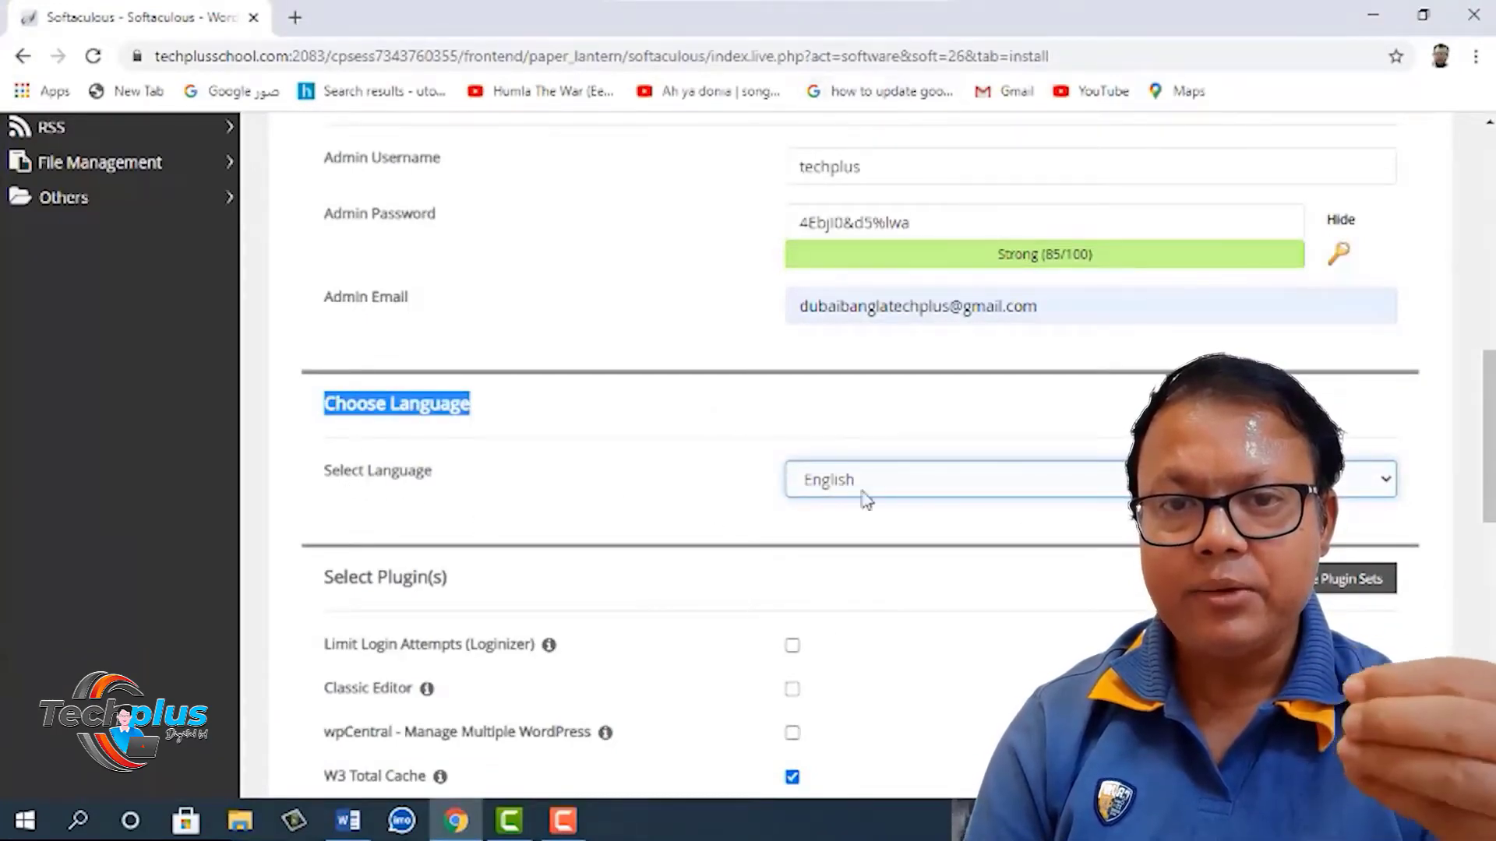
scroll(887, 491, "down", 4)
triple_click(370, 263)
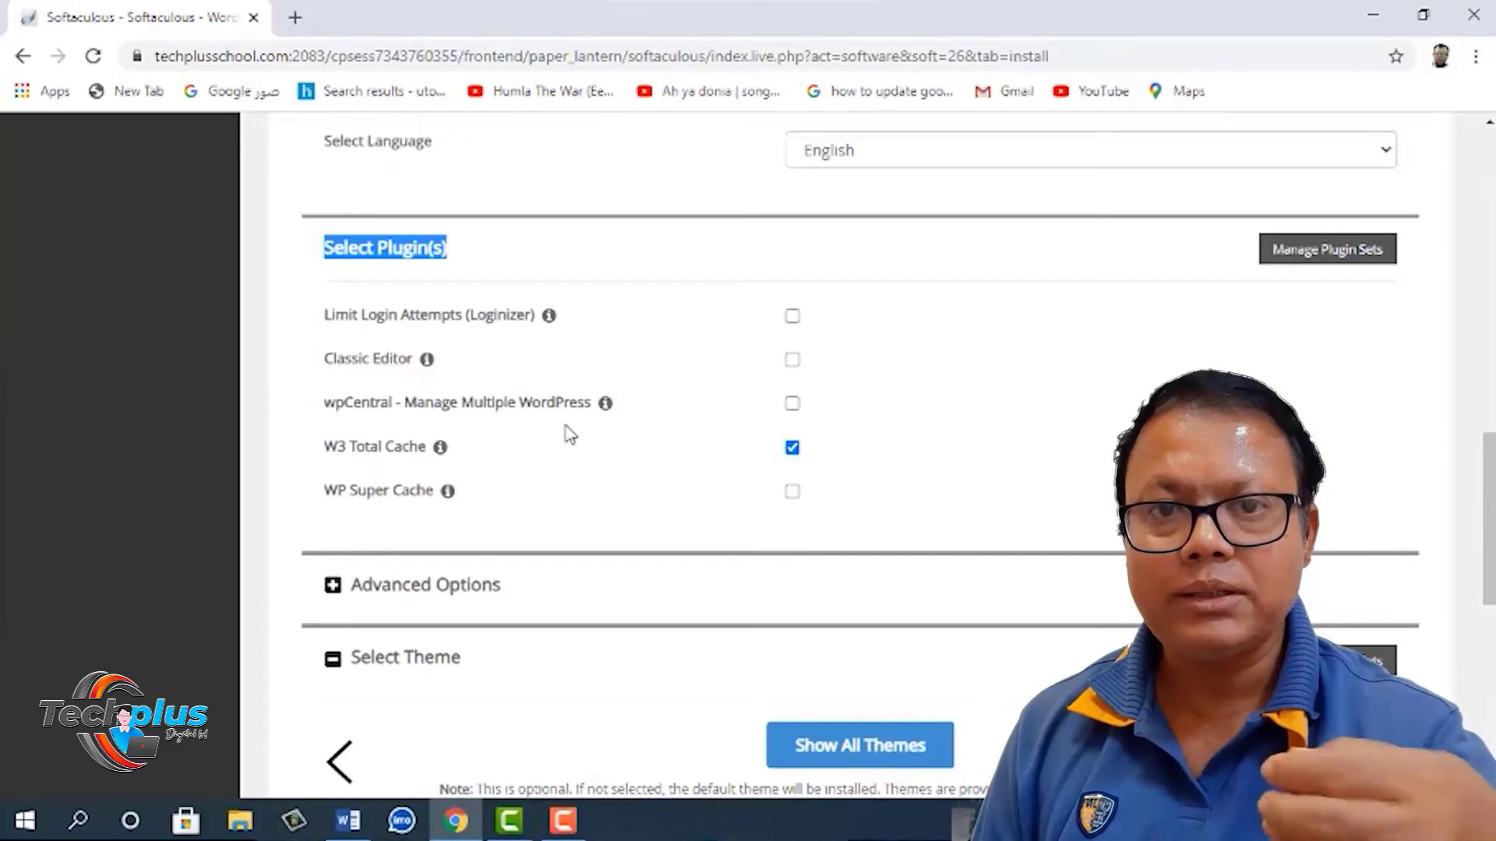
Step: Expand Advanced Options and set the database name to "tech" and the table prefix to "tech00"
scroll(569, 434, "down", 3)
left_click(333, 366)
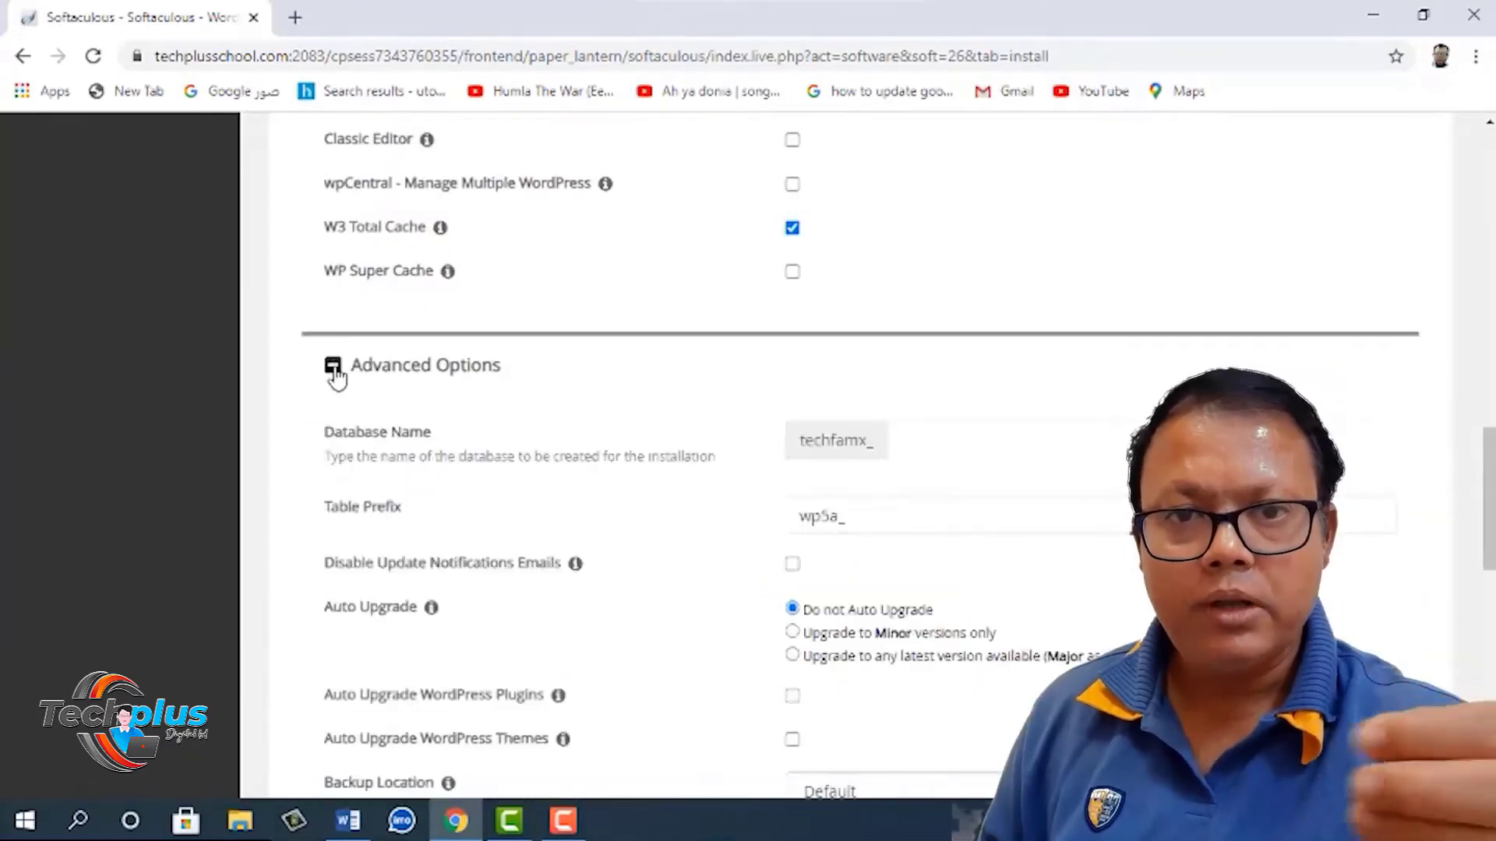
triple_click(498, 371)
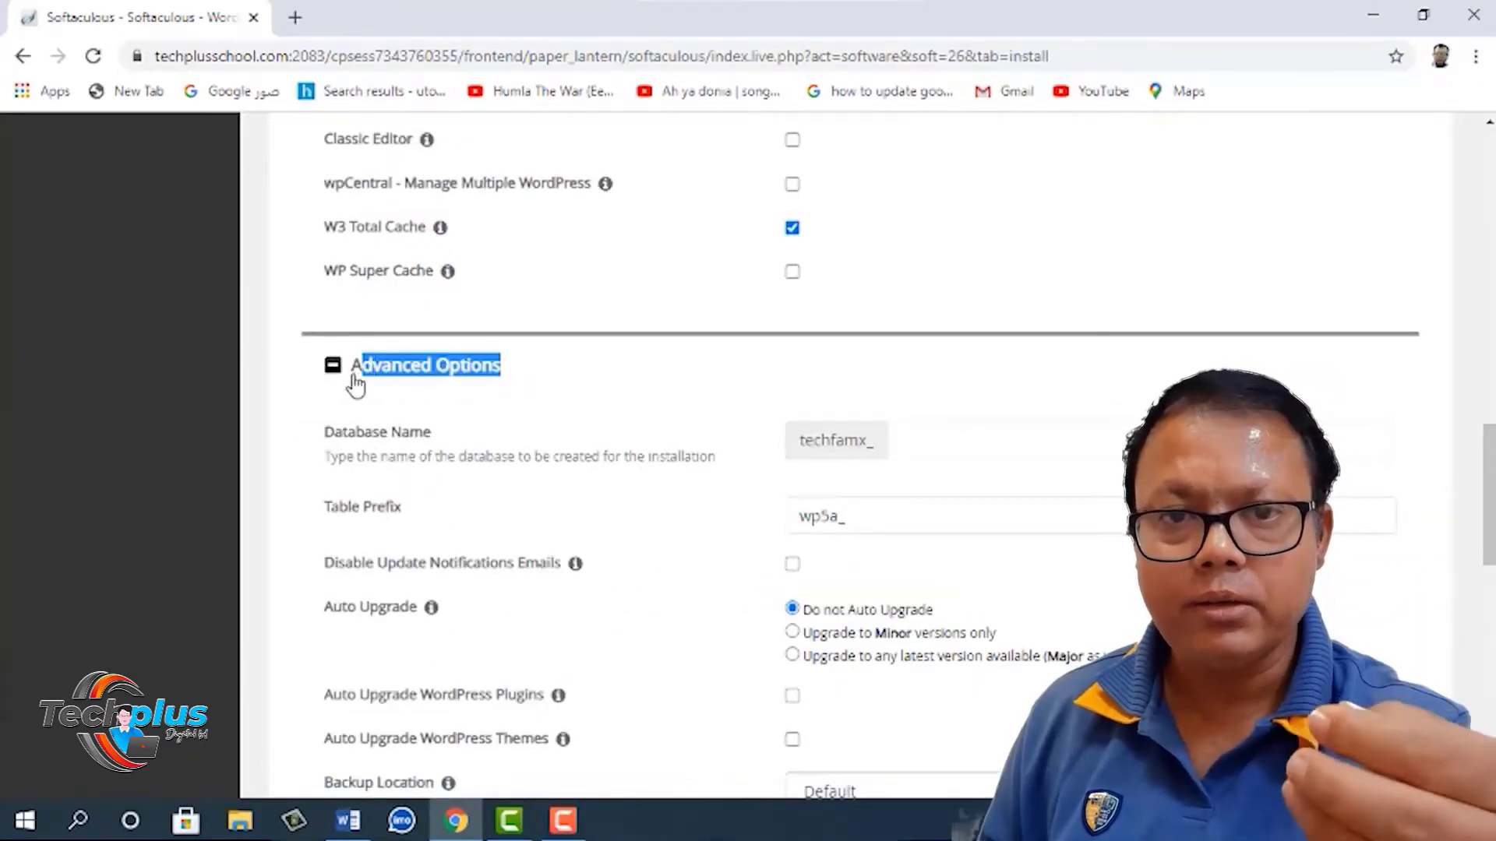
left_click(436, 433)
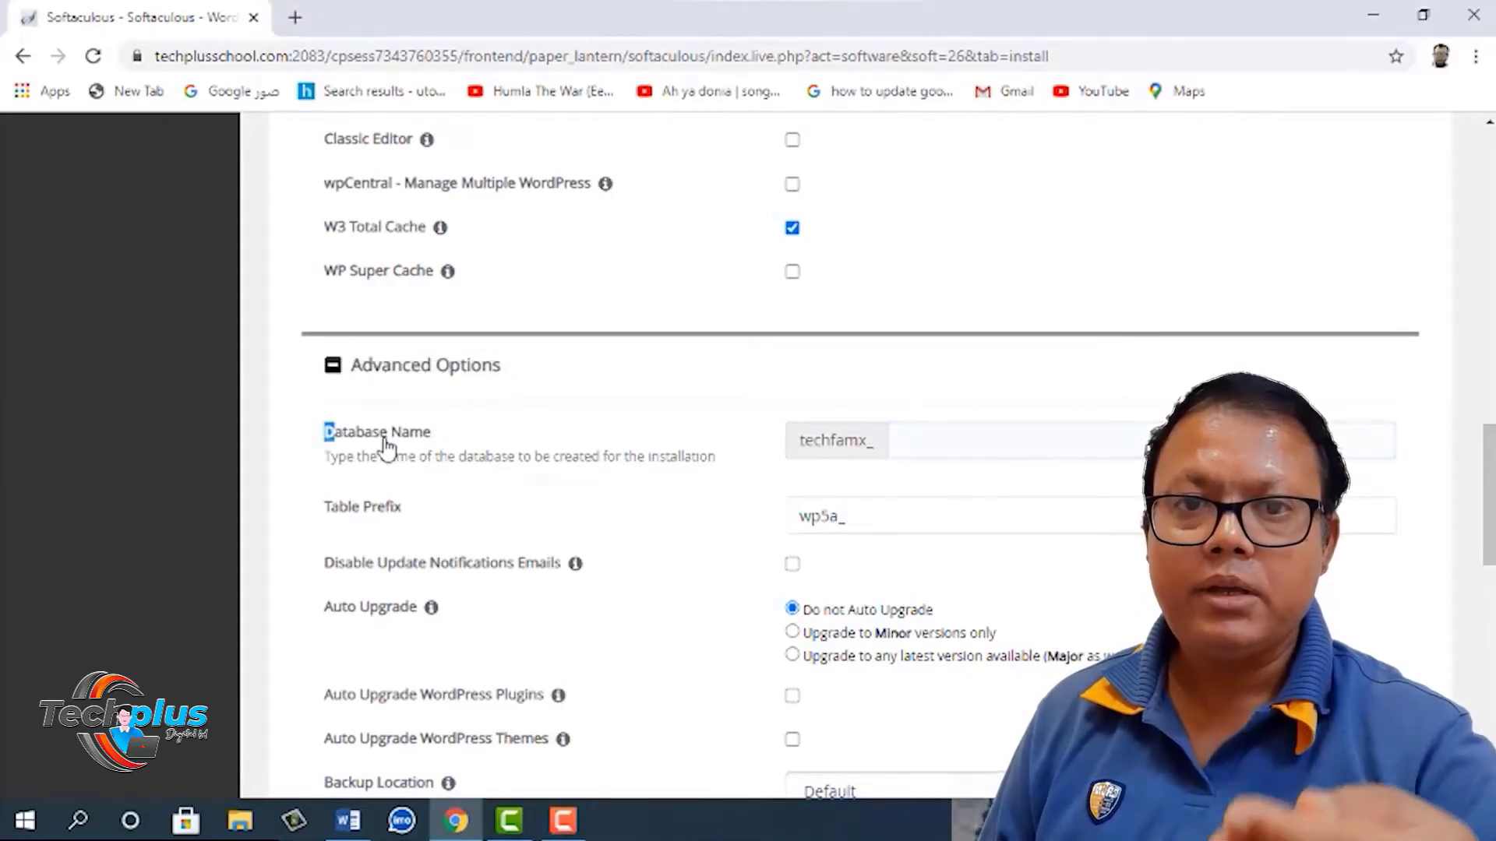
left_click_drag(402, 507, 317, 507)
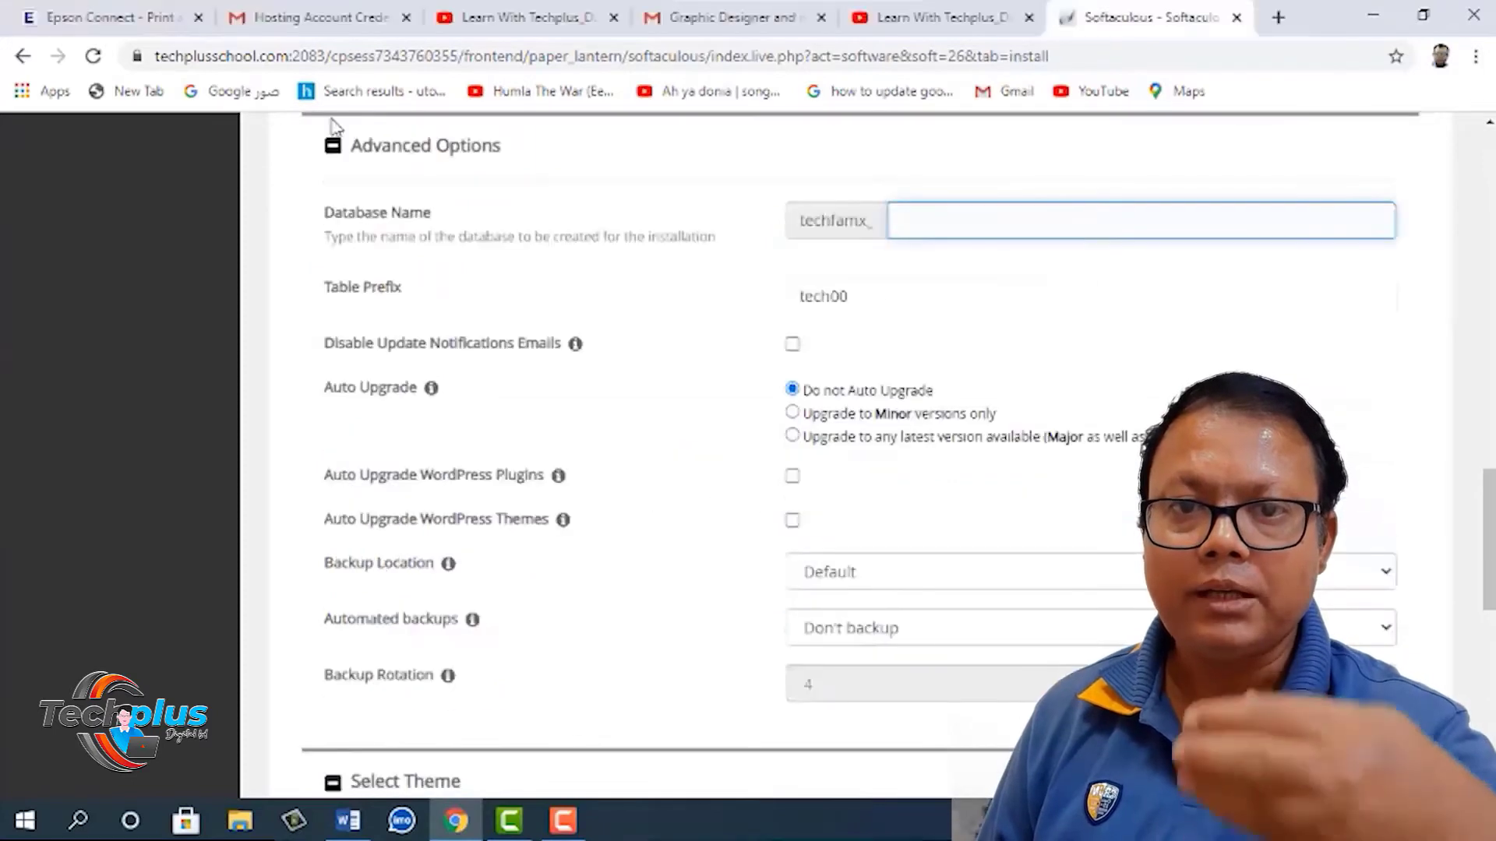
type("t")
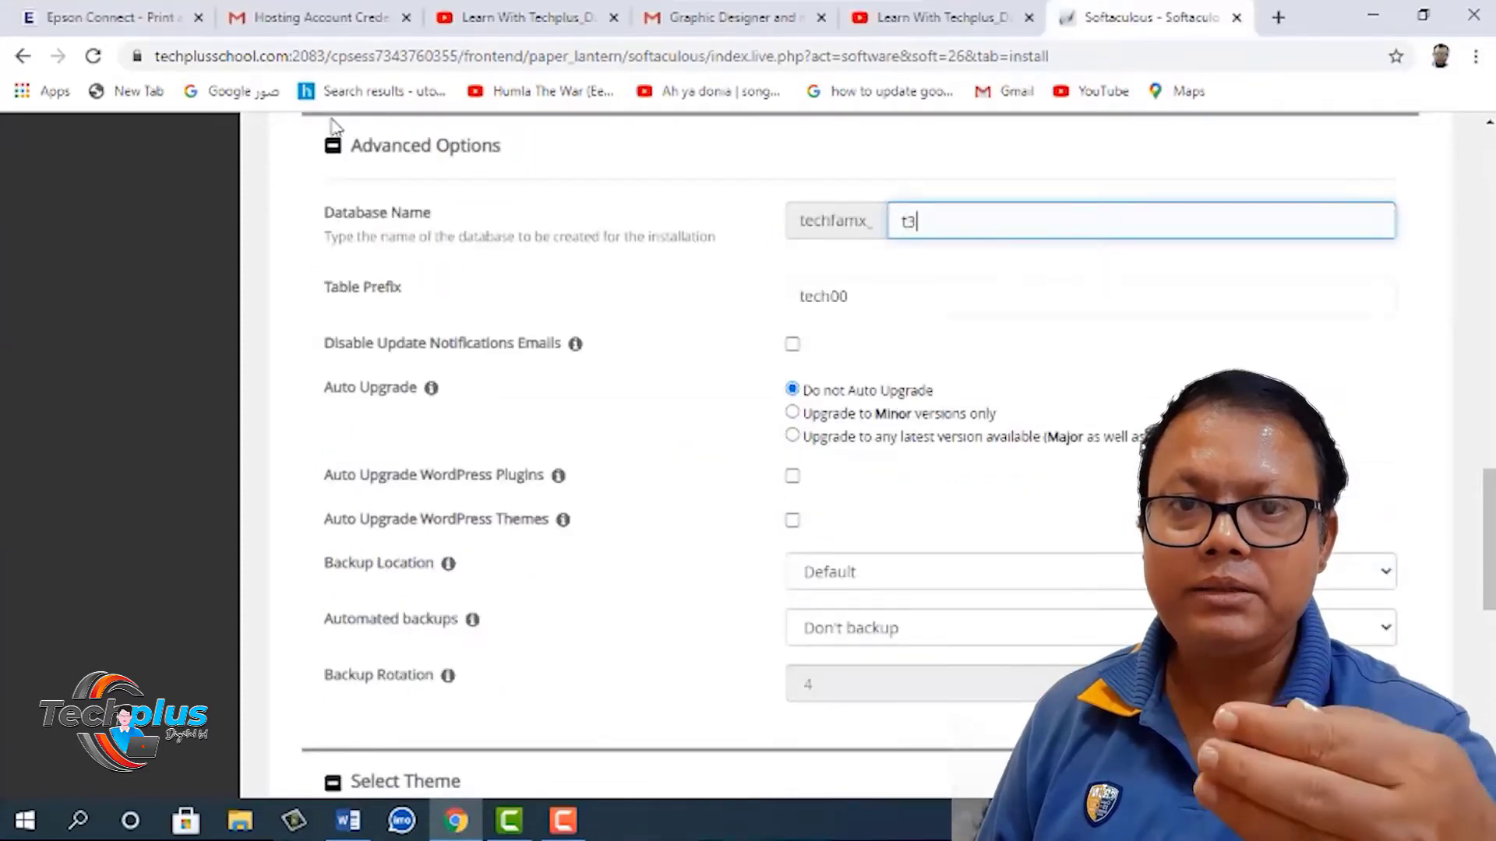
type("ech")
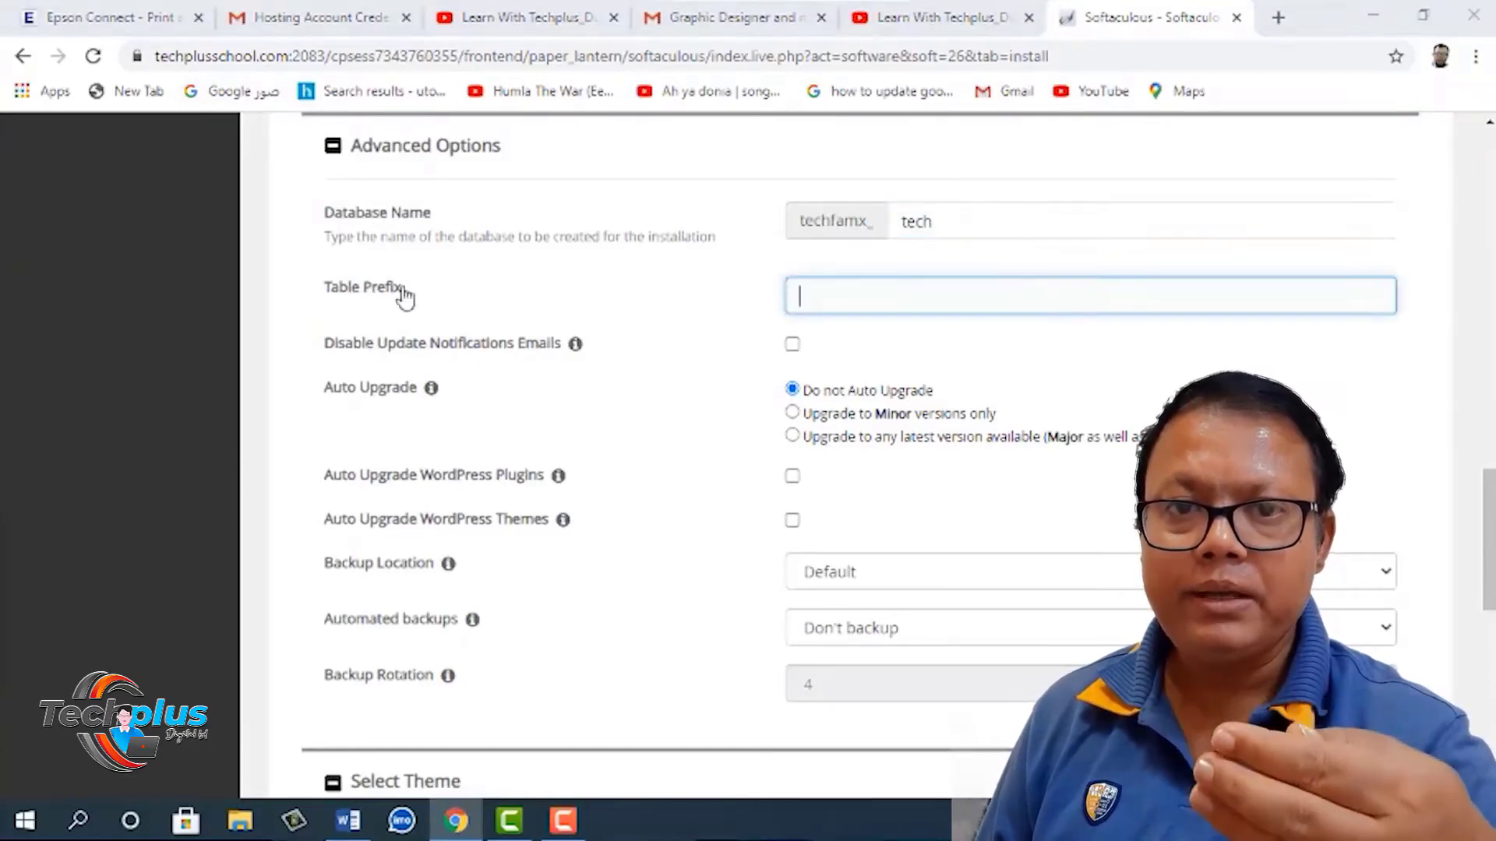
type("tech00")
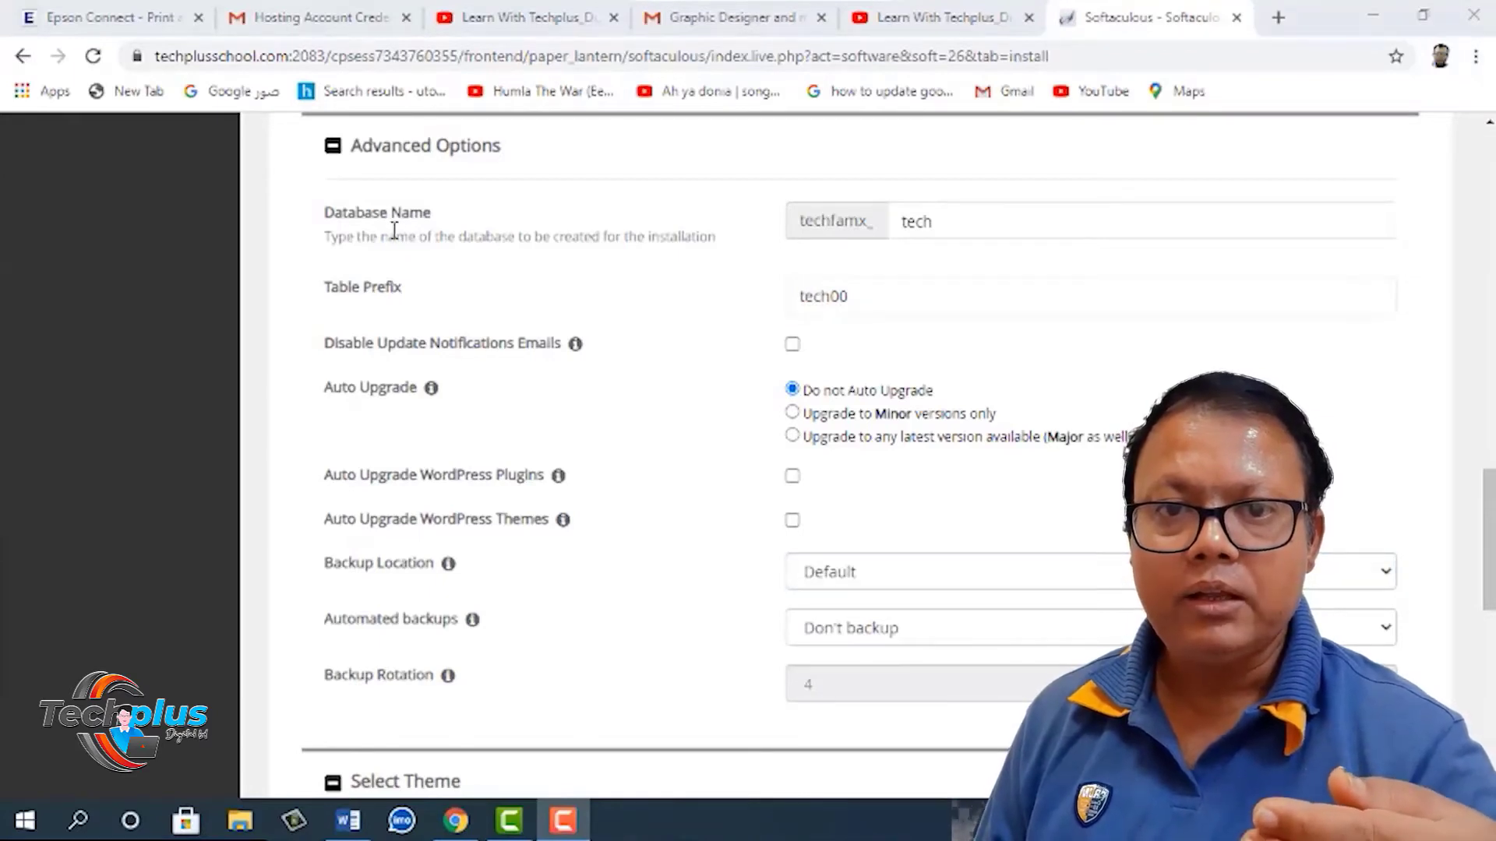
left_click(909, 224)
left_click(834, 295)
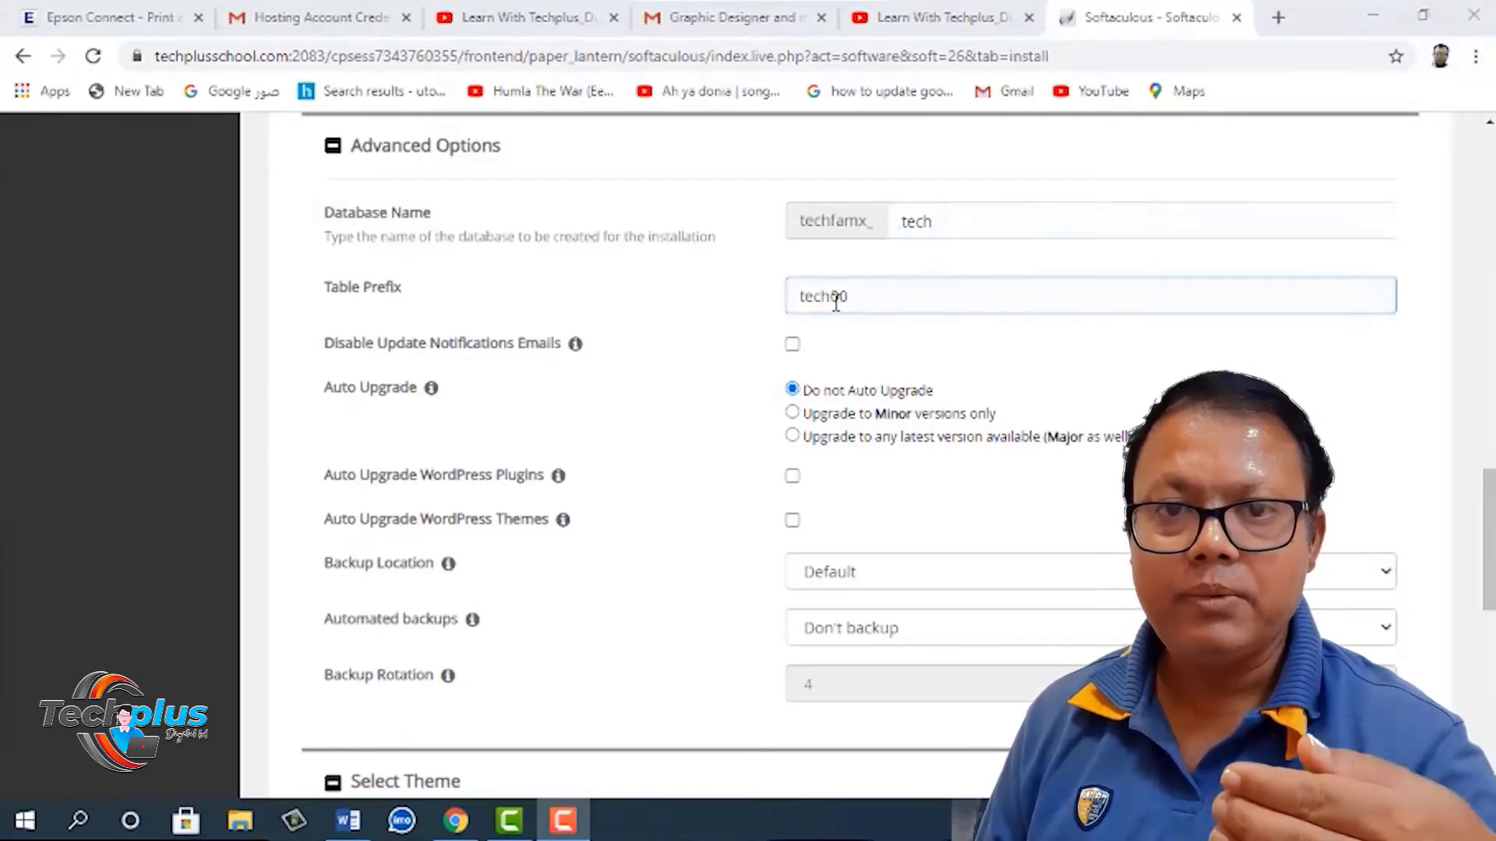
left_click(754, 257)
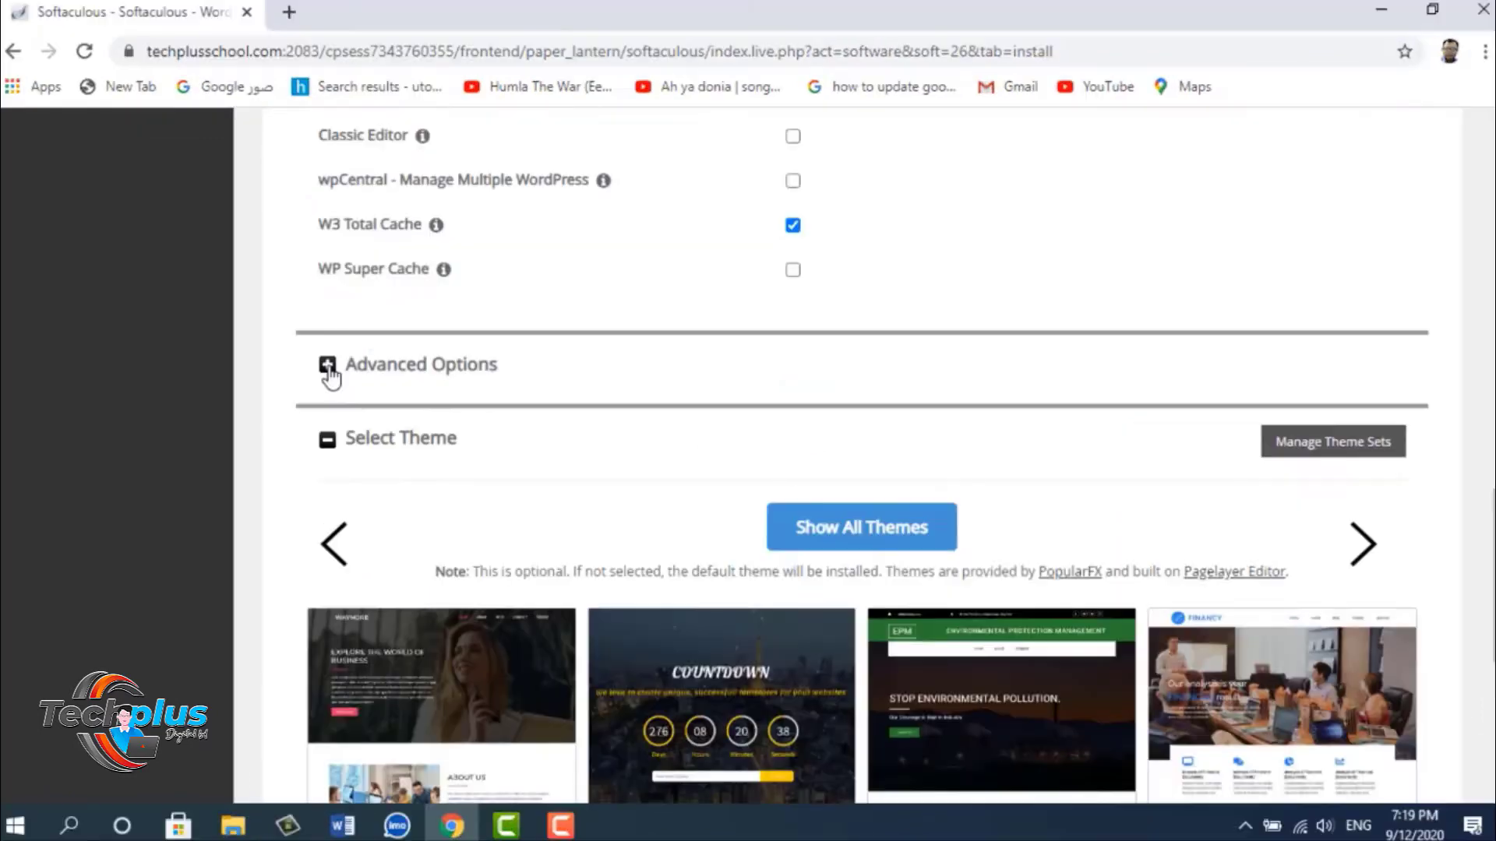
Step: Open Advanced Options again, check the table prefix setting and enter "tech" as the database name
left_click(328, 366)
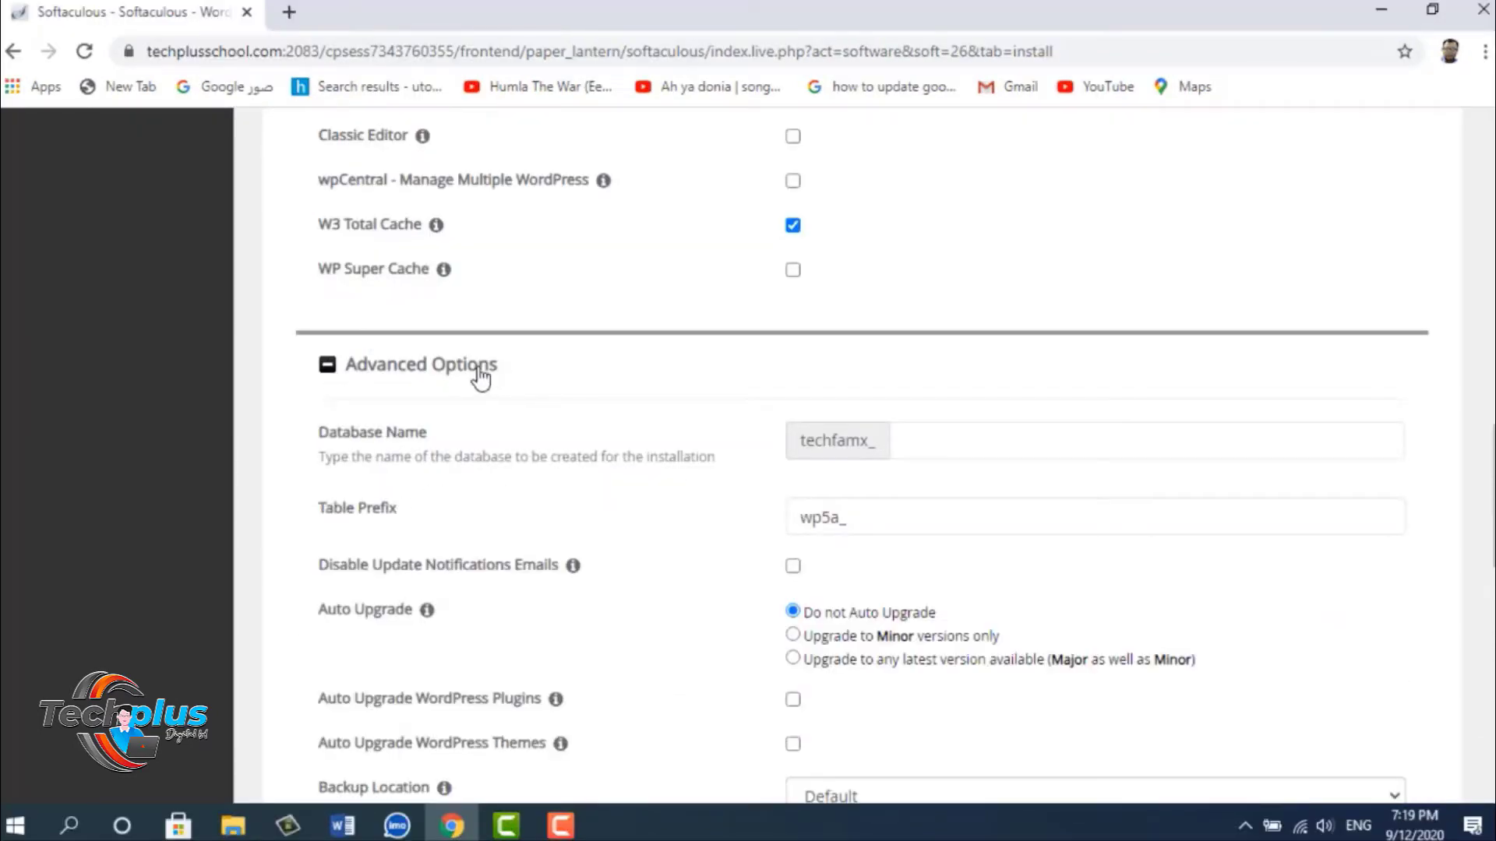
left_click_drag(477, 372, 309, 375)
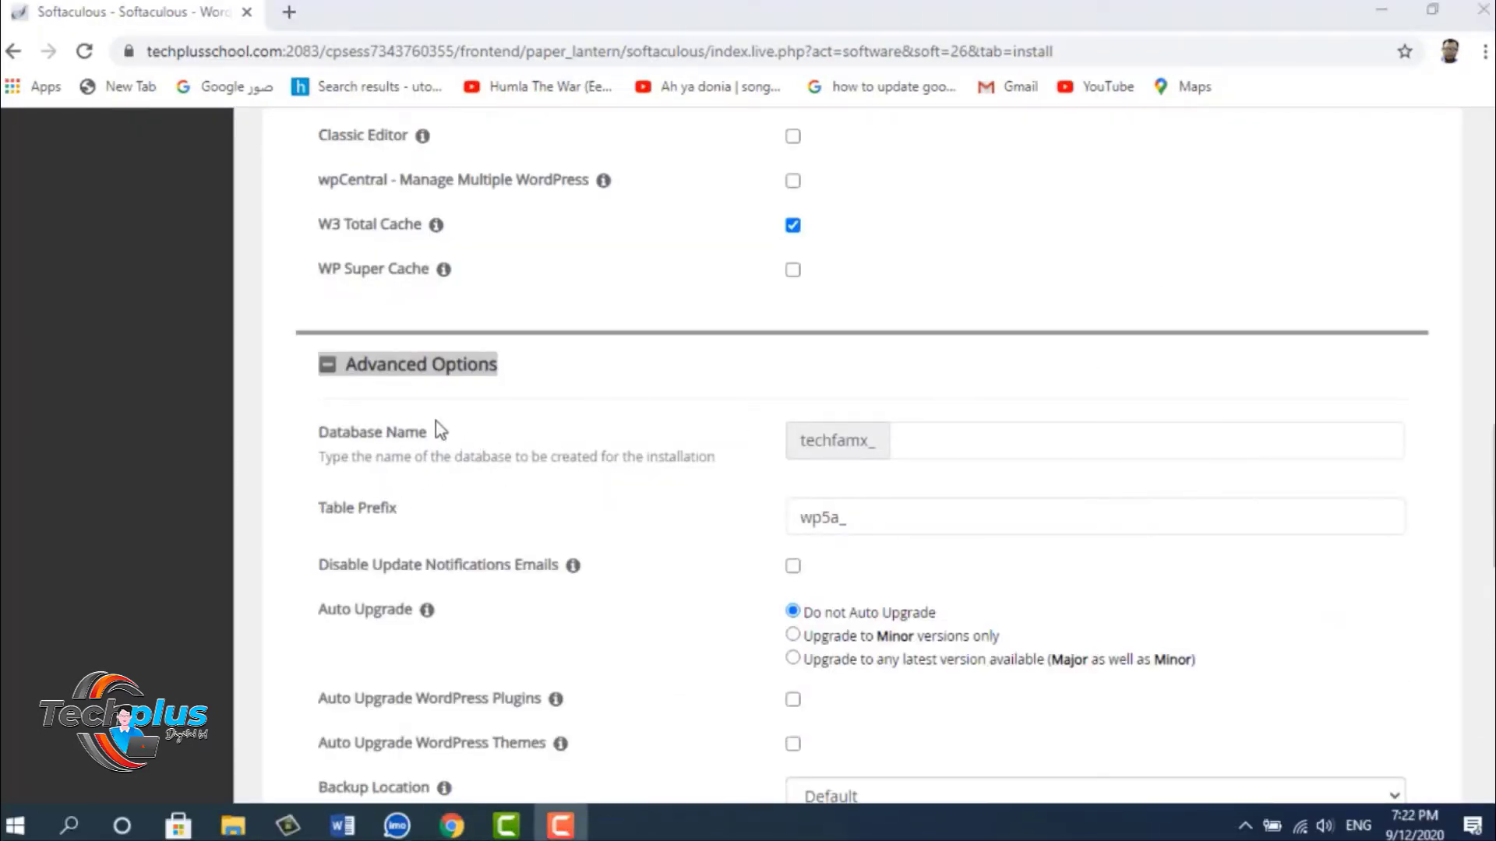
left_click(433, 431)
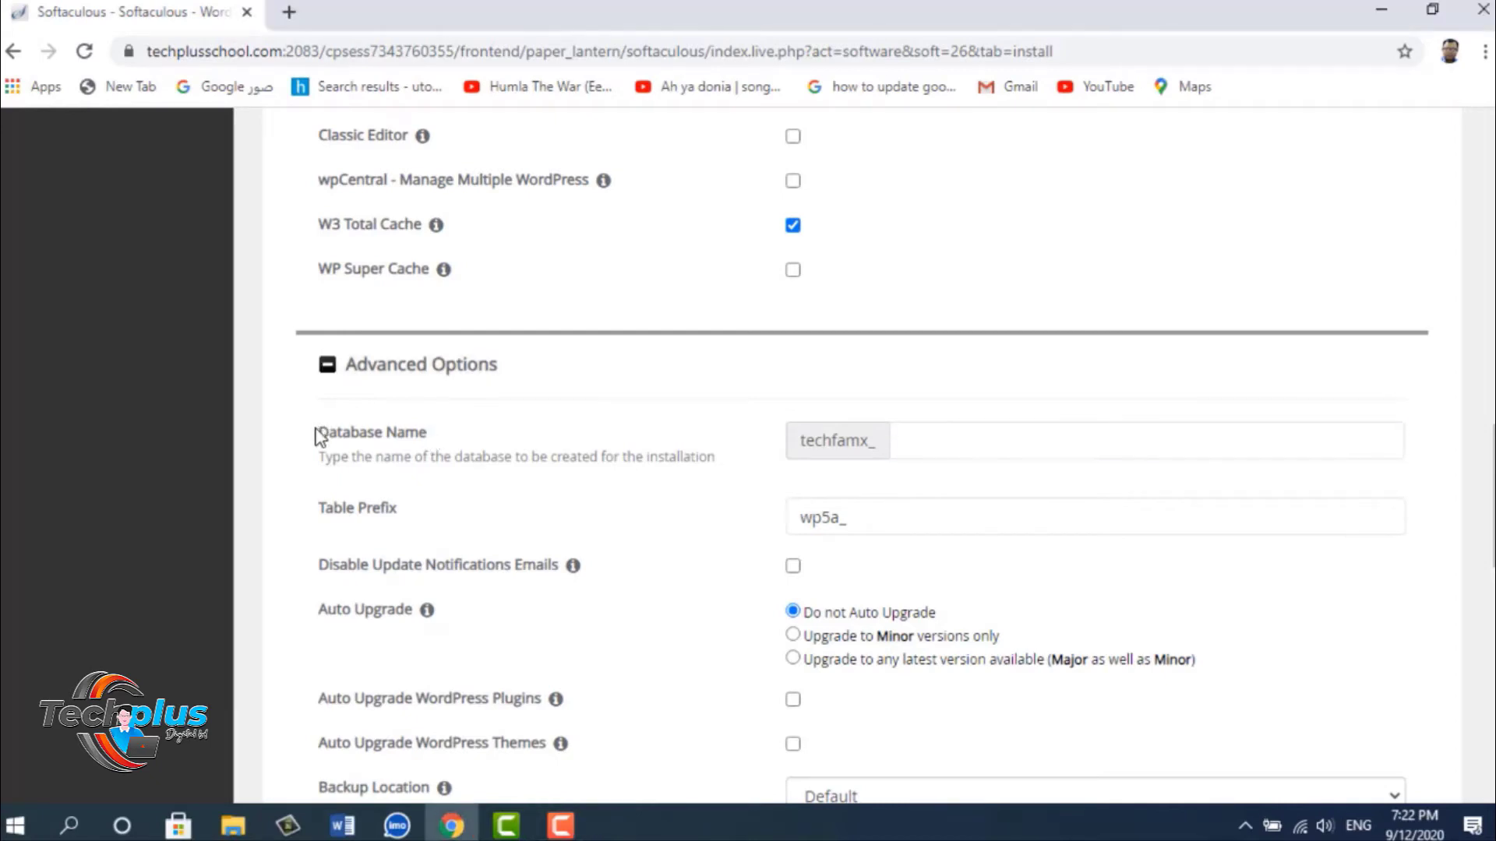
left_click_drag(316, 437, 395, 451)
left_click_drag(397, 510, 311, 509)
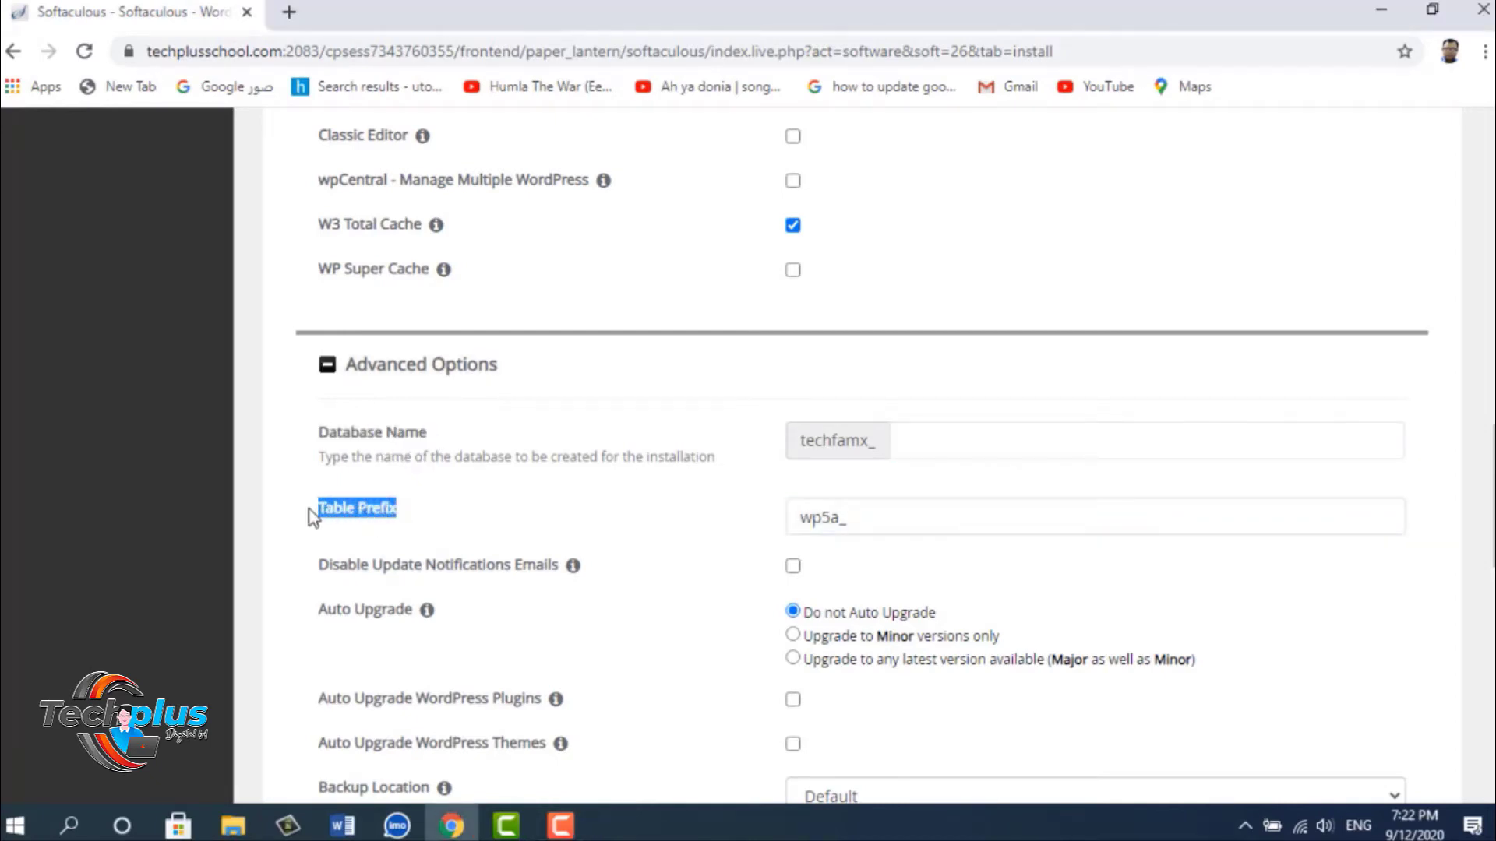
left_click(998, 516)
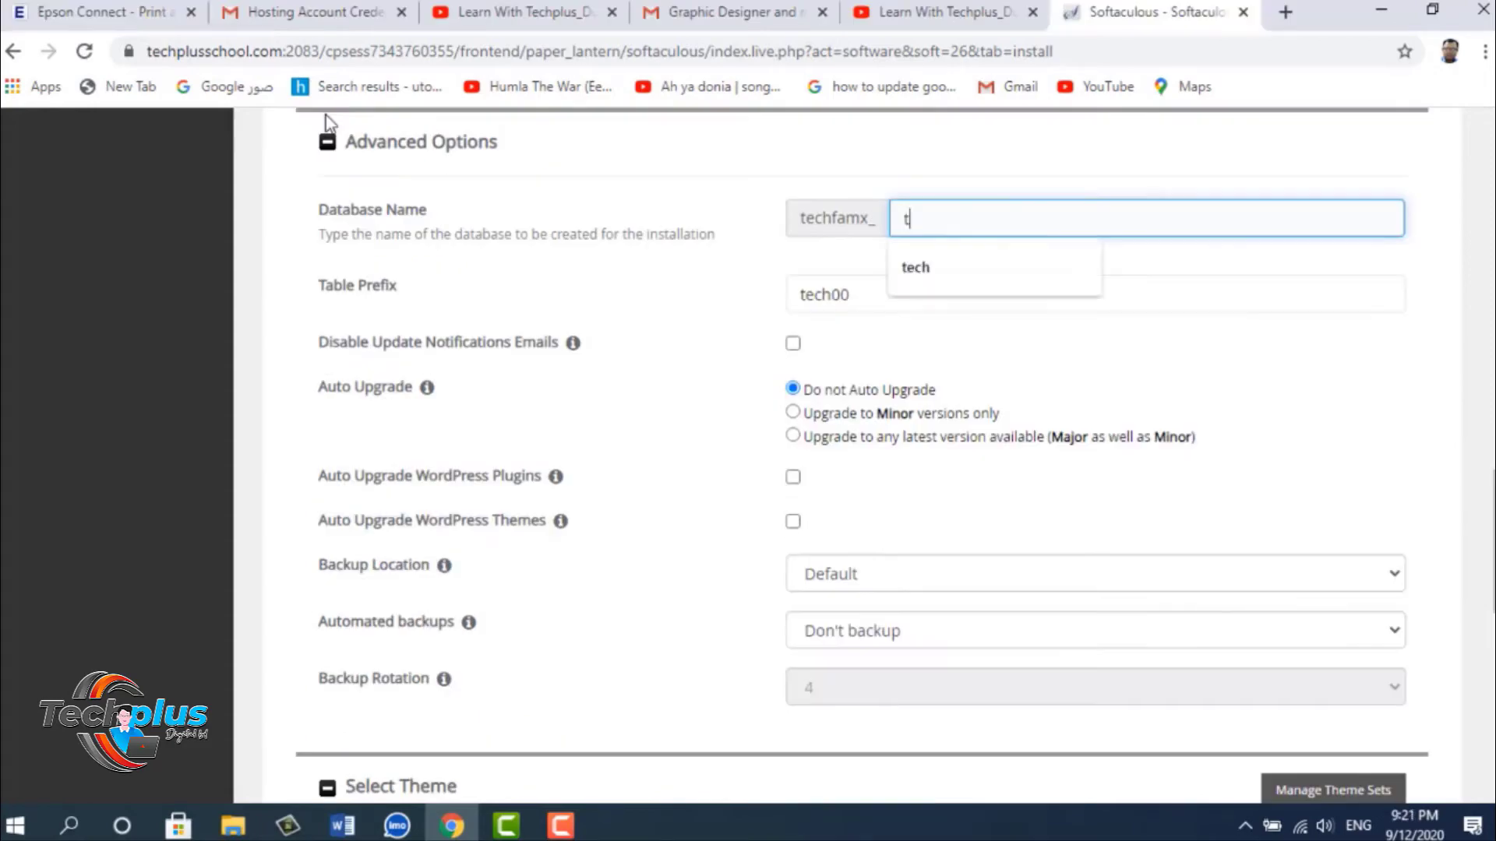
type("h")
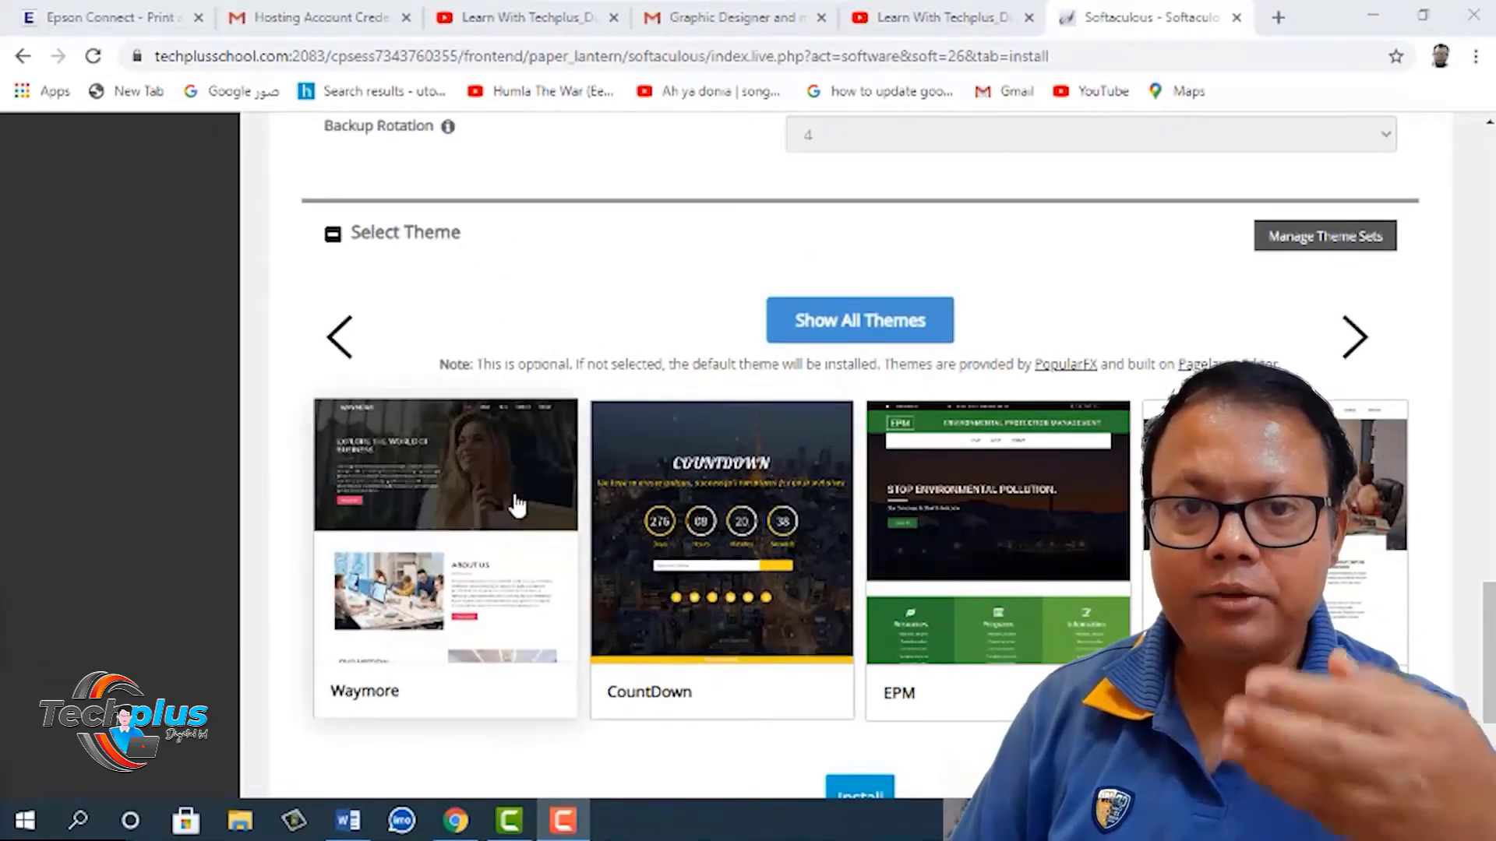
Step: Select the Financy theme for the site and start the WordPress installation
scroll(394, 267, "down", 1)
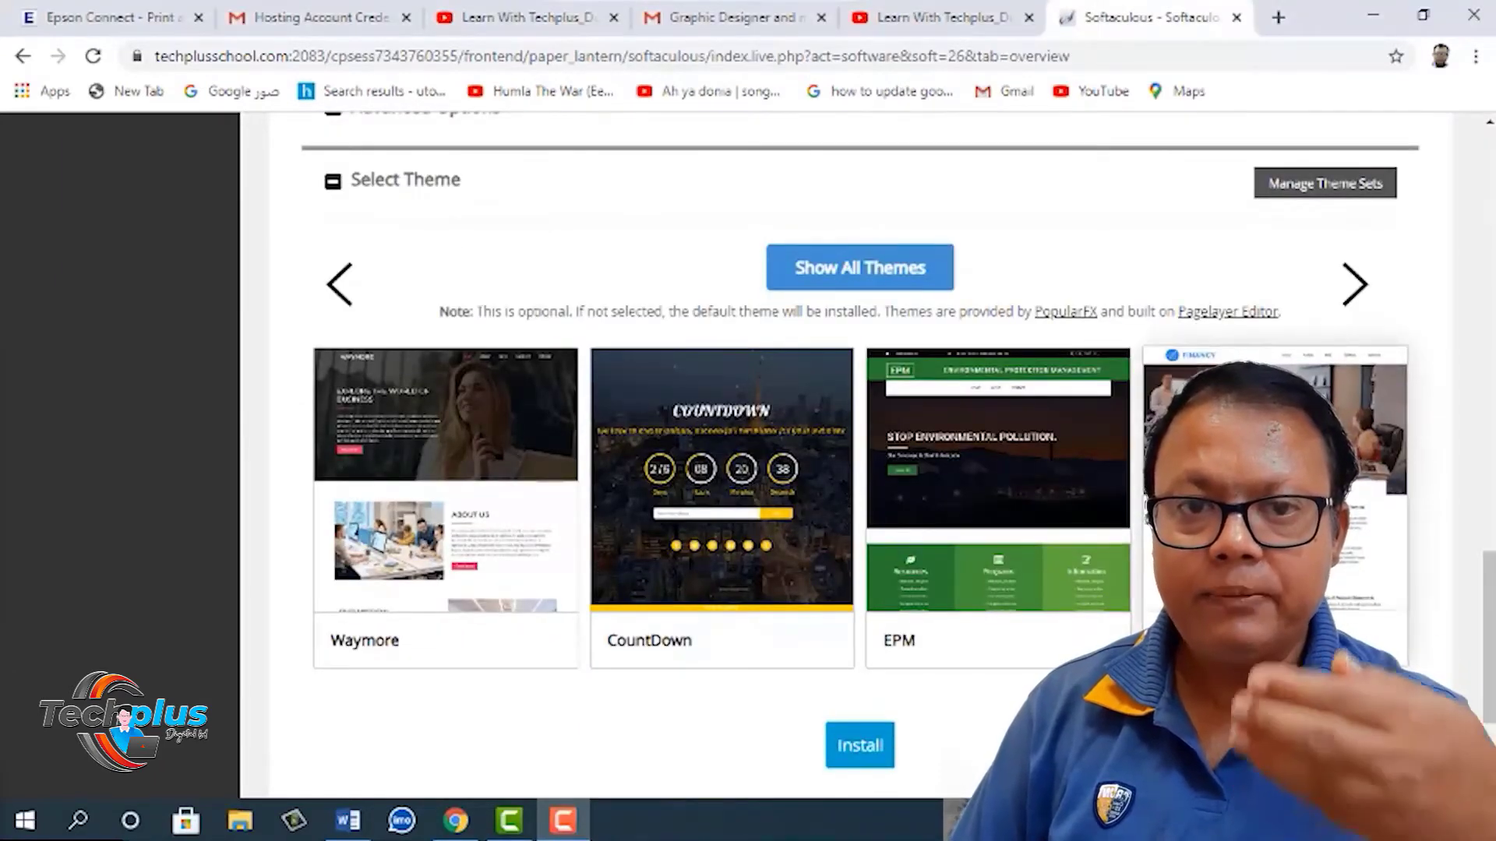
left_click(1153, 538)
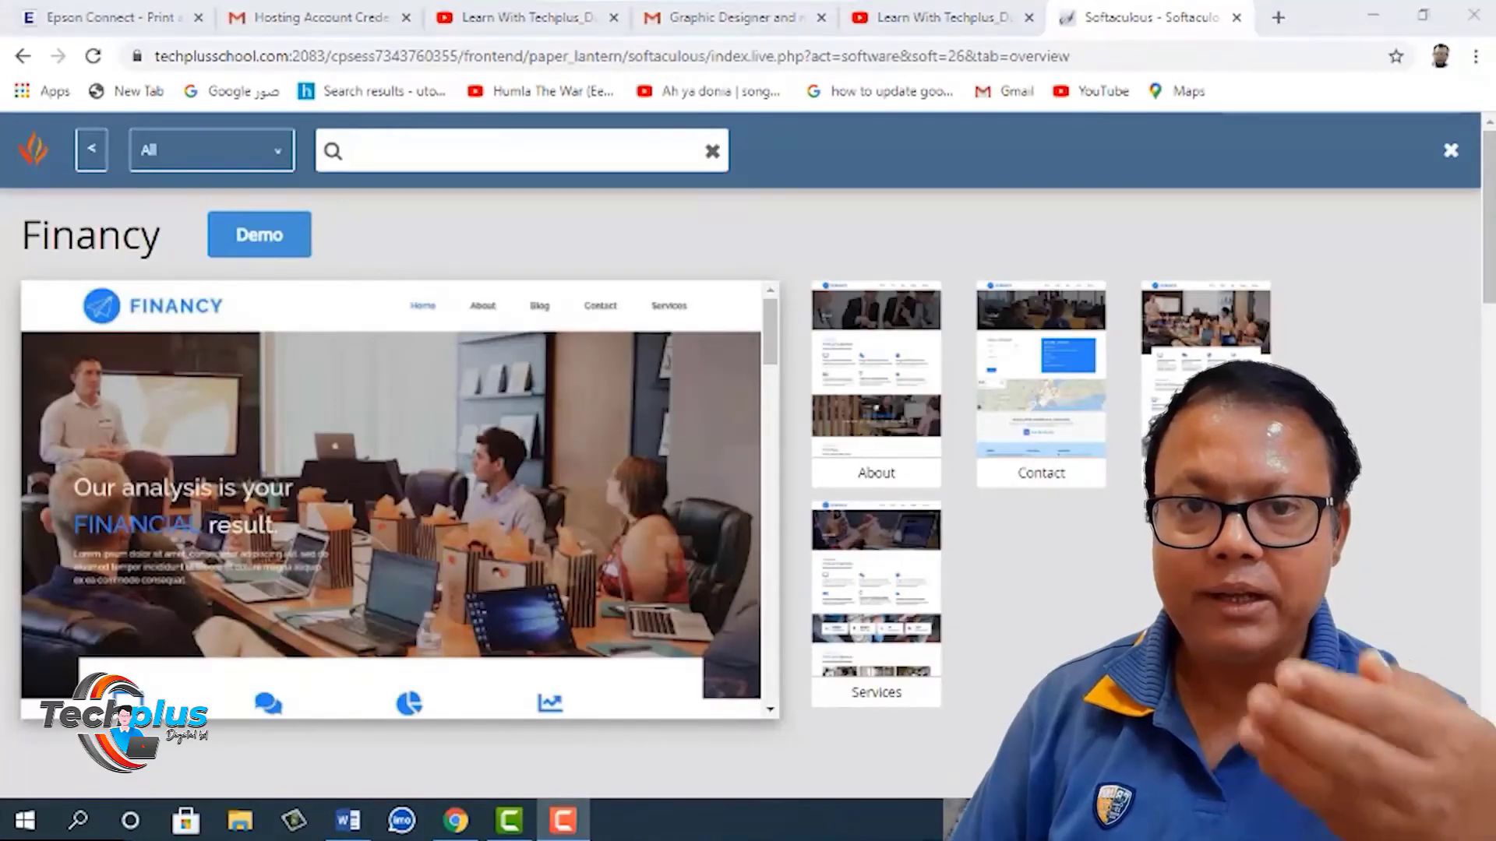
key("Escape")
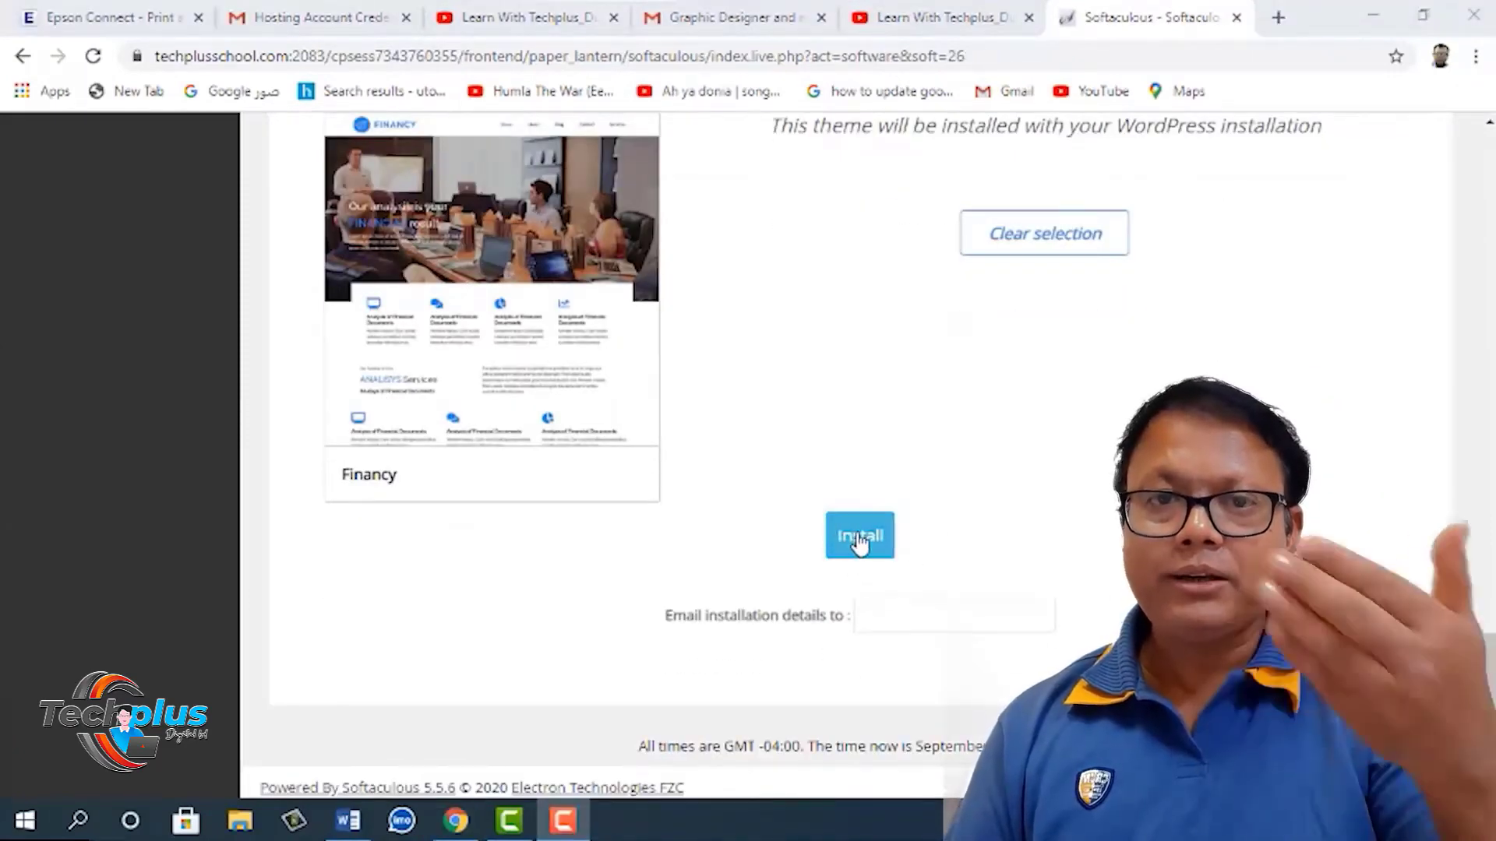
left_click(865, 533)
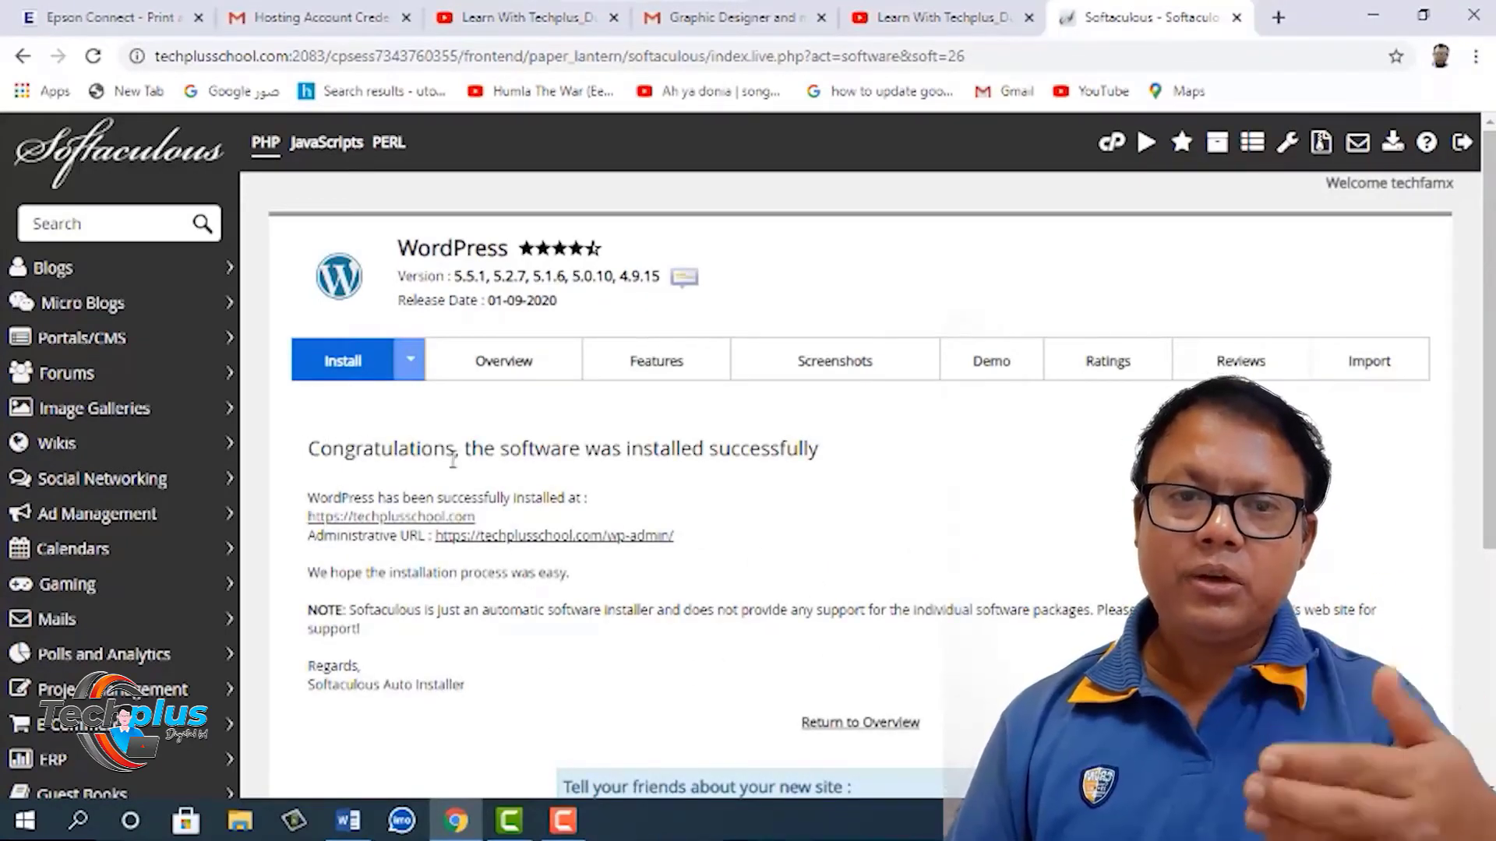
Step: Copy the site address and Administrative URL from the installation result into the Word document below the admin details
left_click_drag(830, 458, 296, 454)
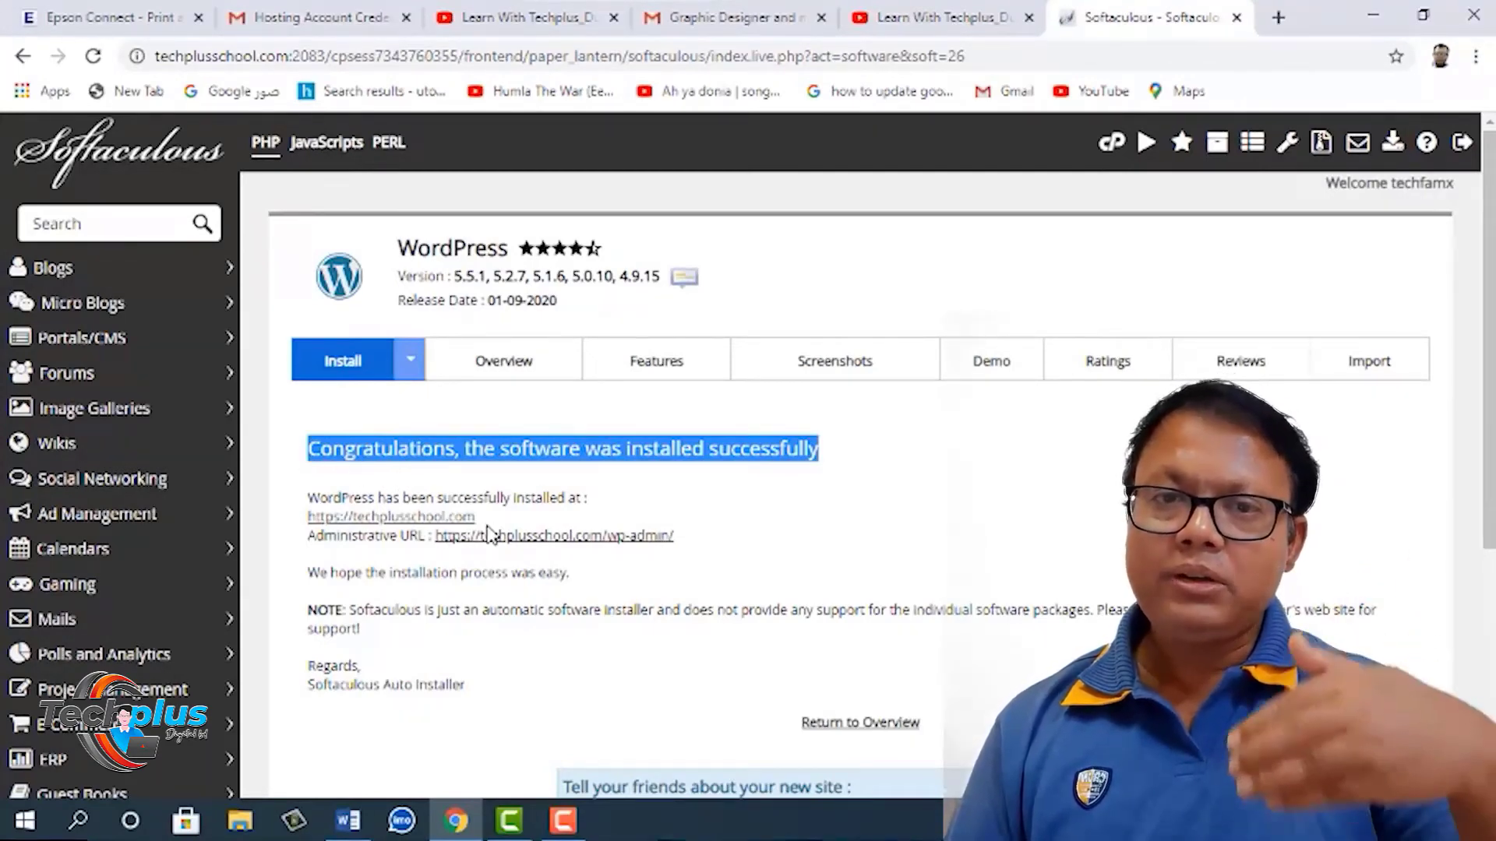
left_click_drag(309, 516, 675, 538)
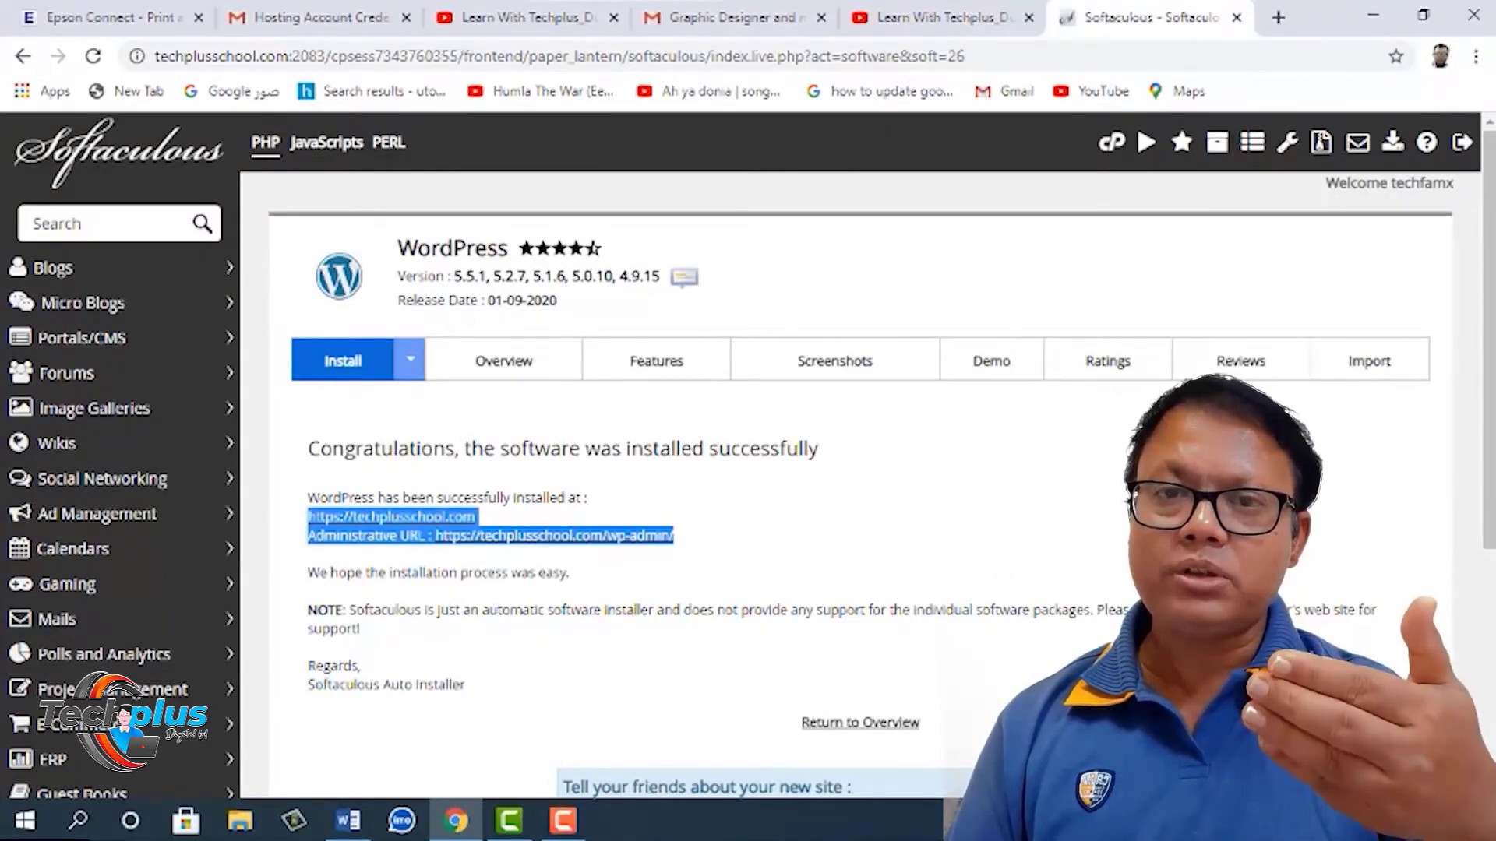
right_click(584, 536)
left_click(623, 423)
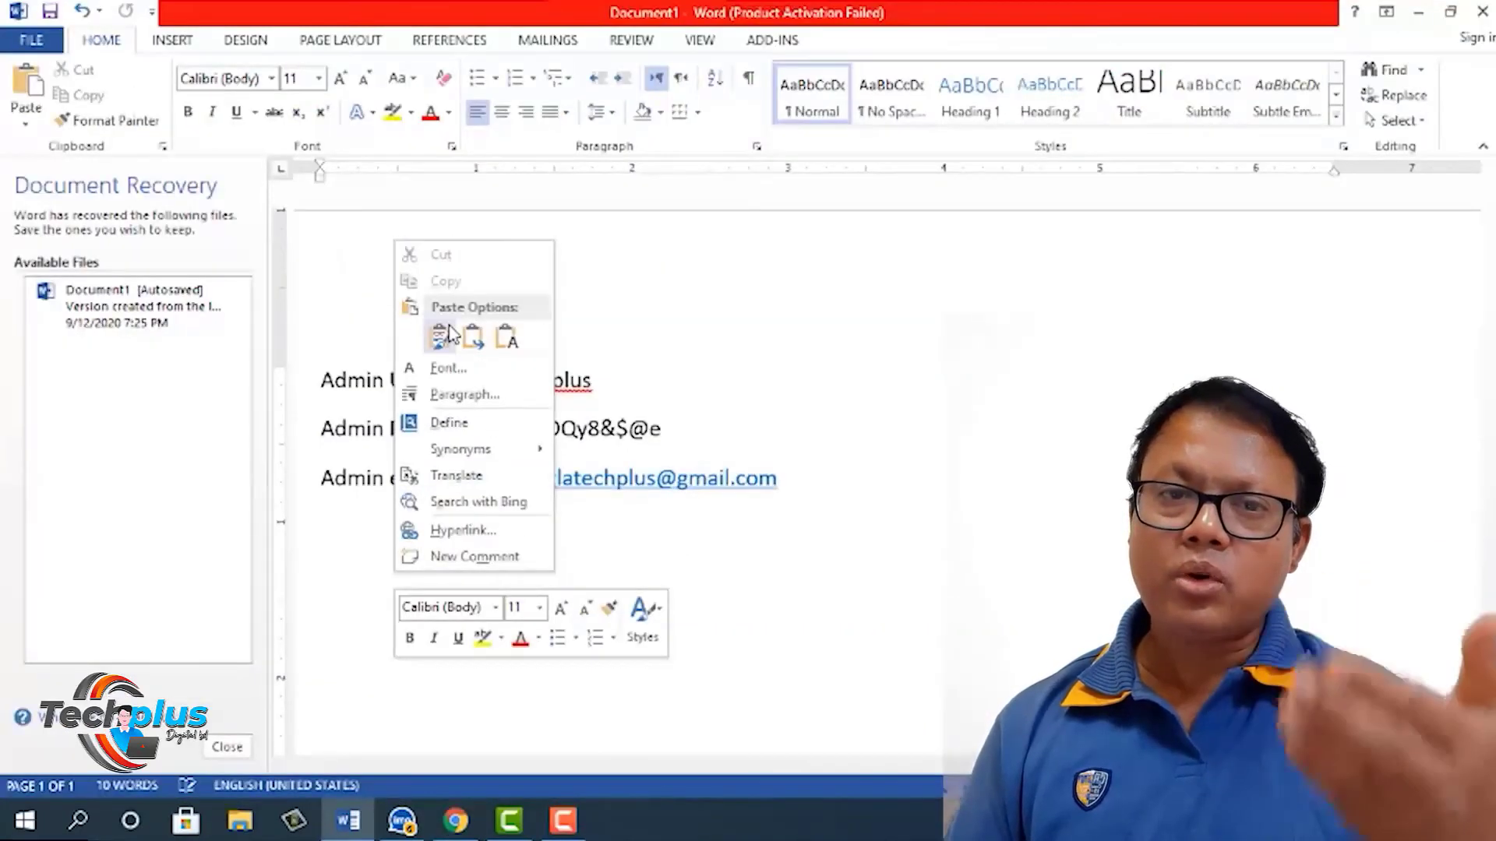
left_click(441, 337)
key("ctrl+v")
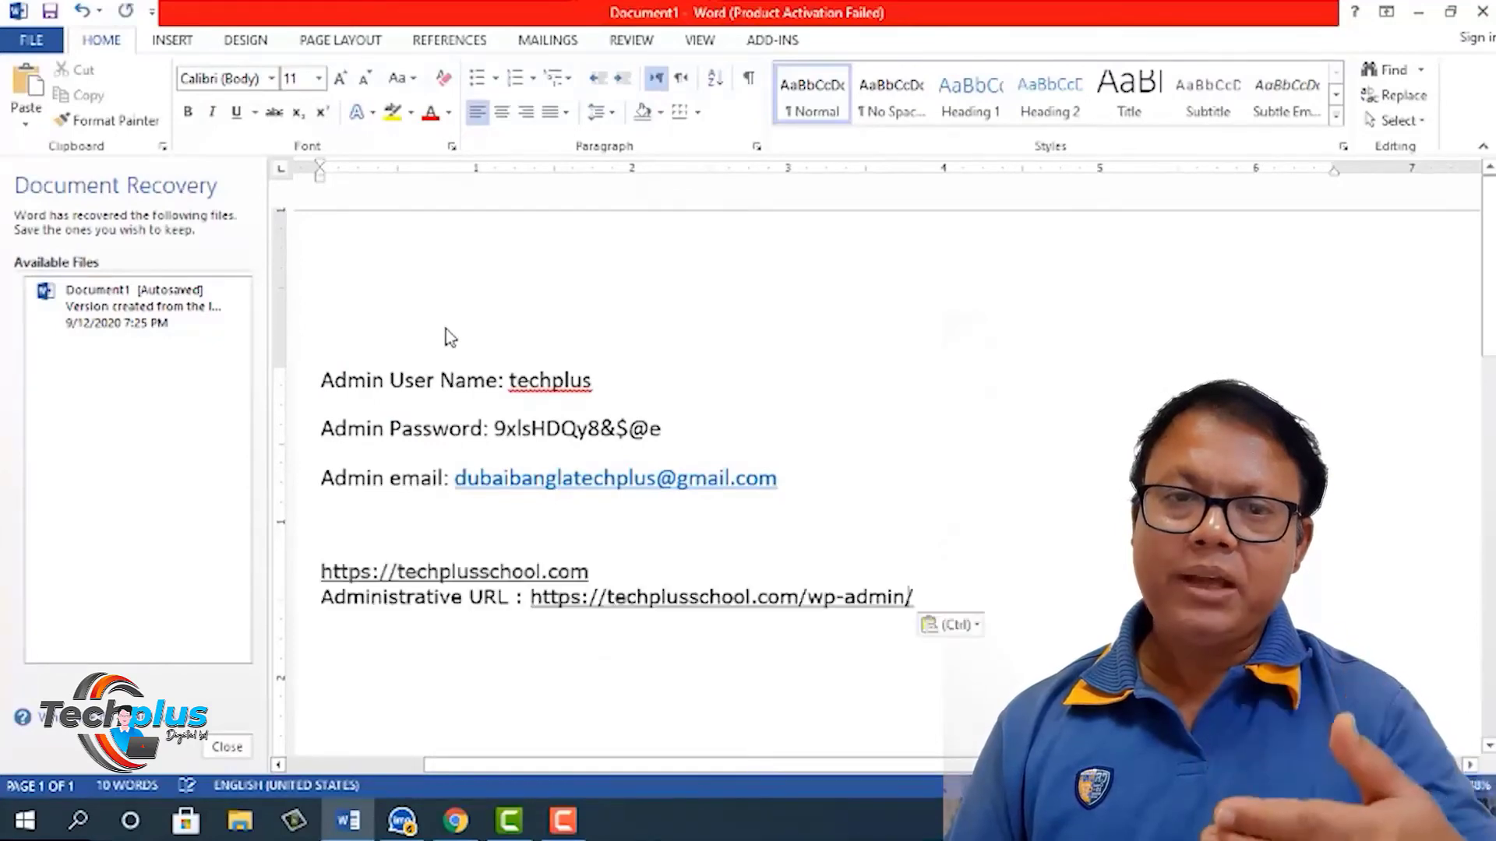
left_click(613, 715)
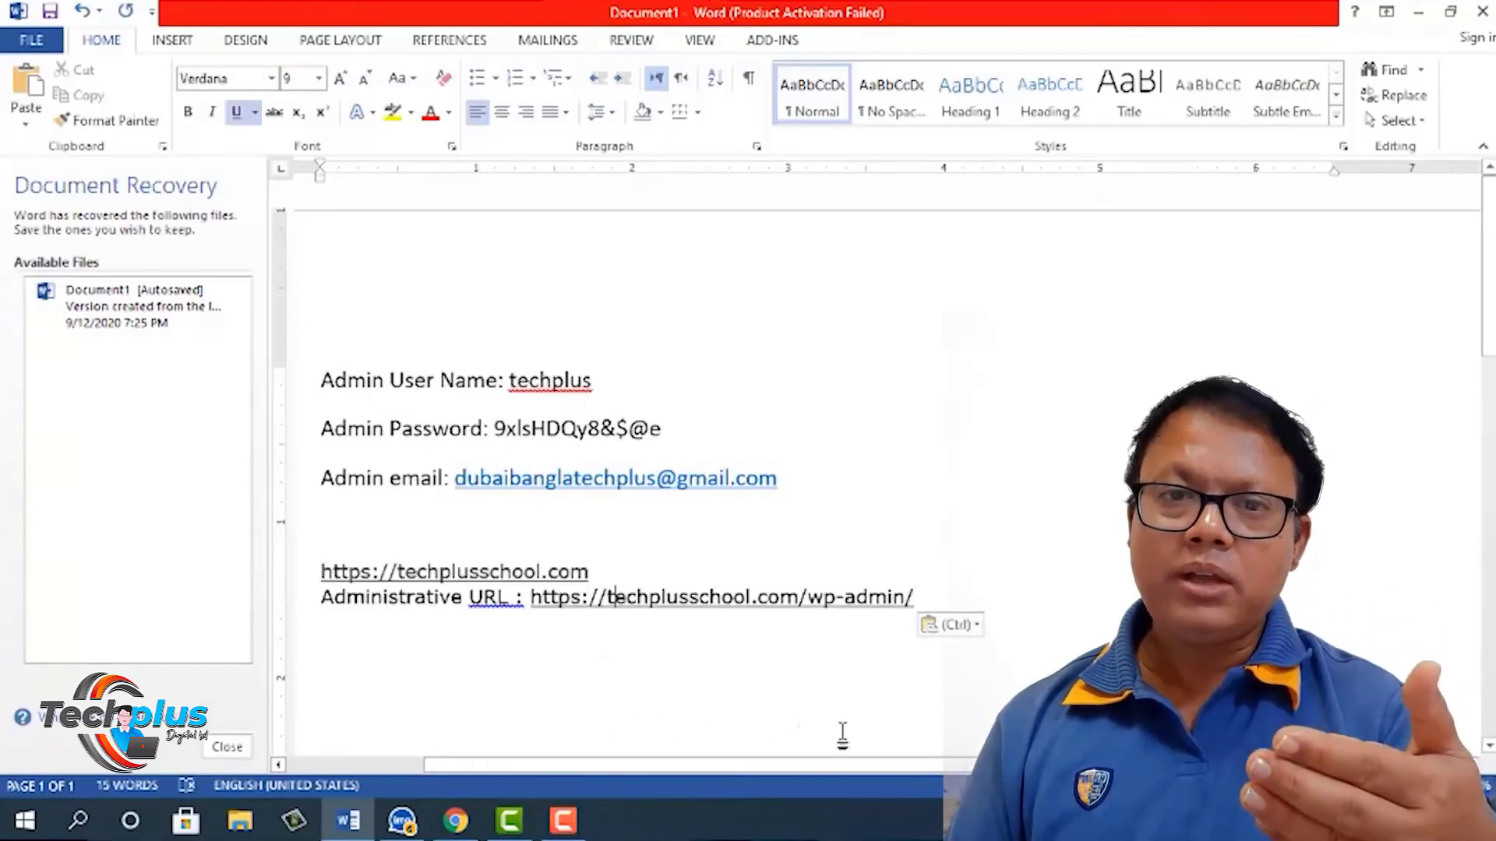
left_click(900, 728)
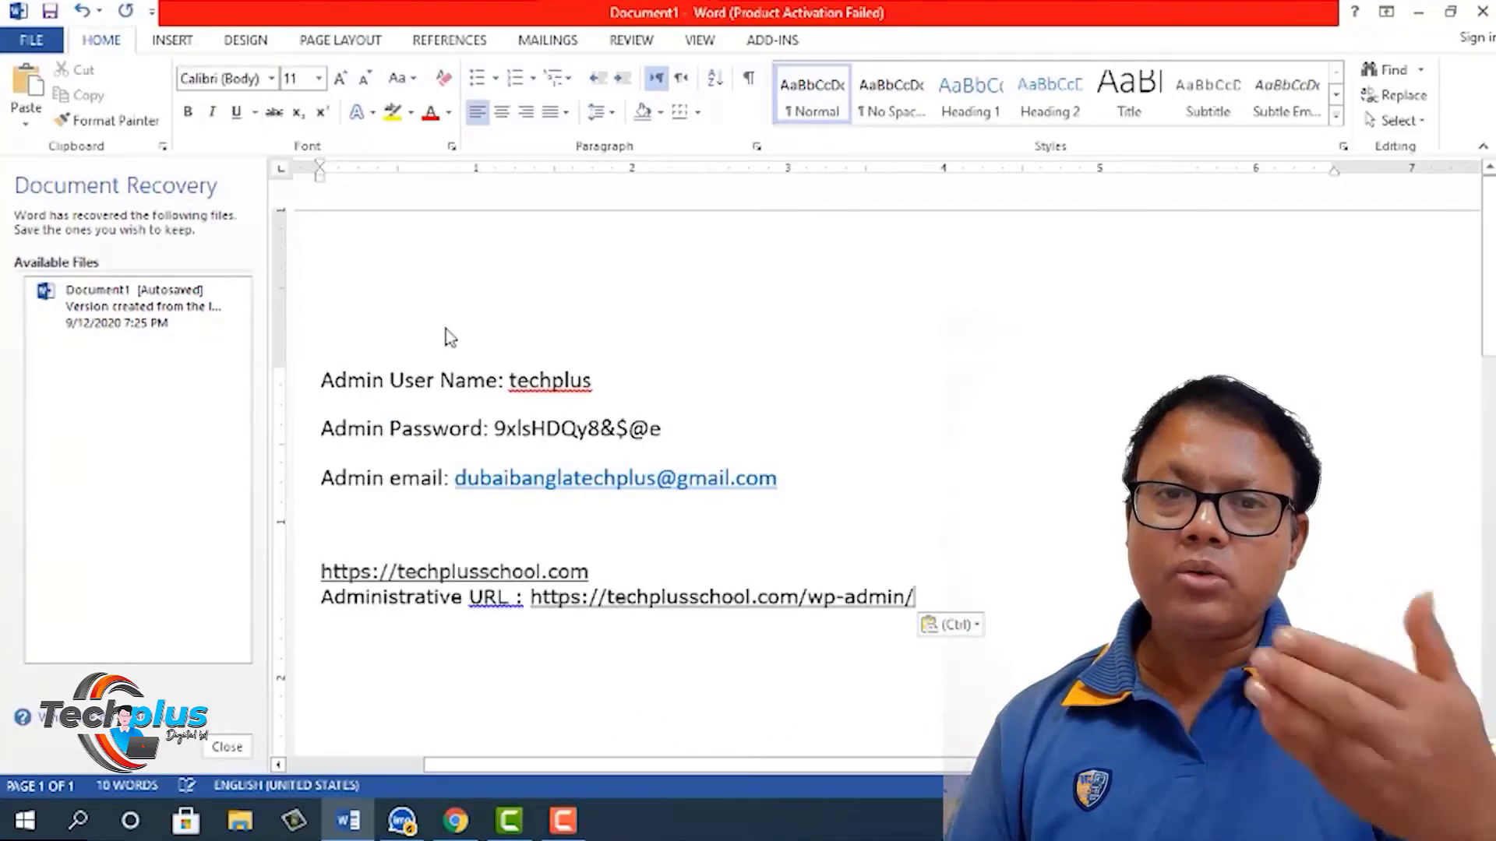
left_click(615, 715)
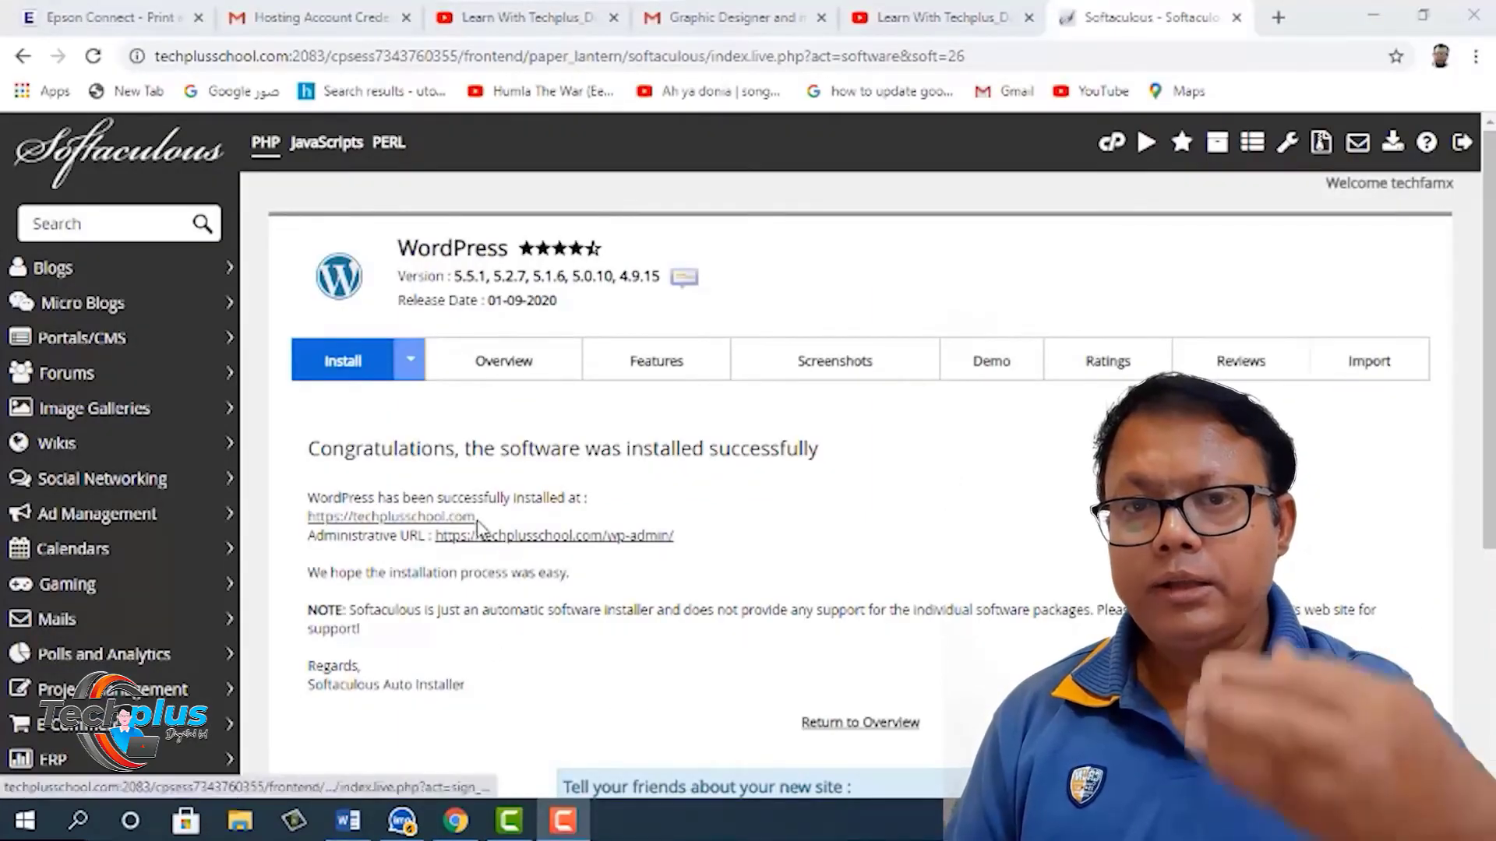
left_click_drag(475, 518, 294, 523)
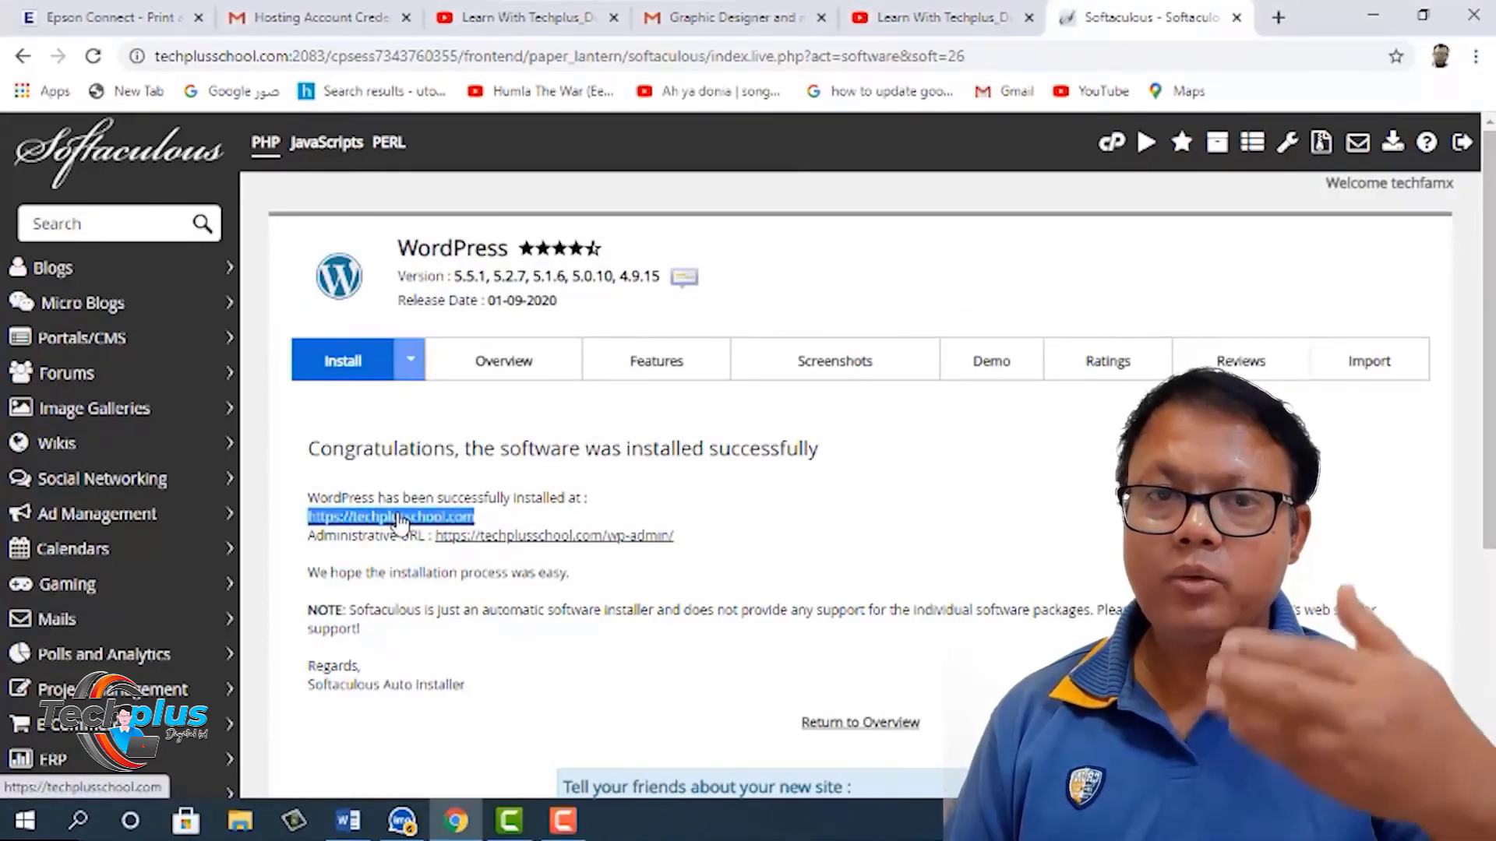
left_click(399, 520)
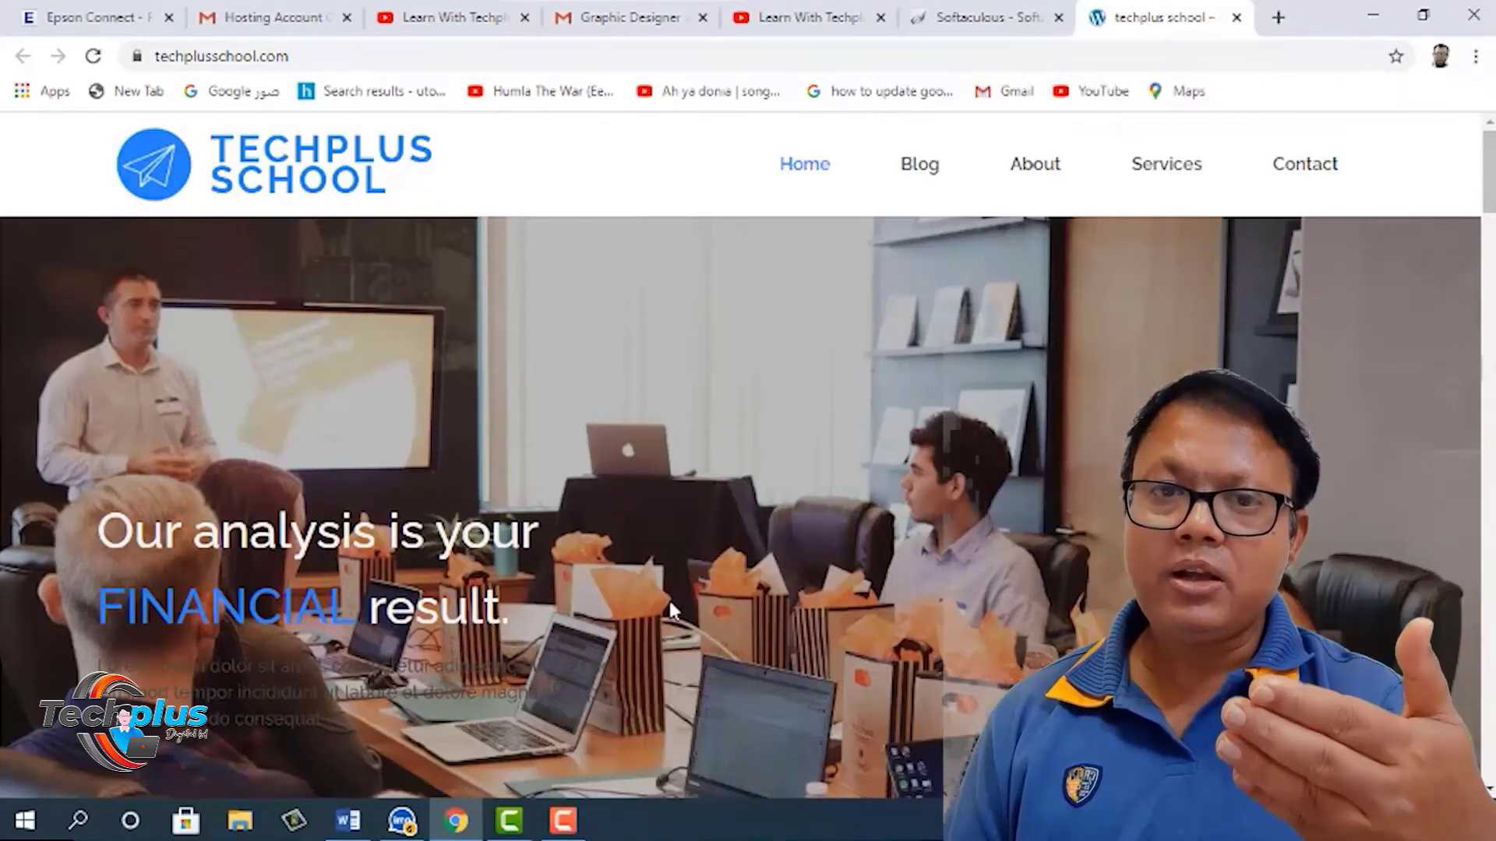
Step: Look through the Financy-themed homepage, from the banner through the services and pricing plans to the footer
scroll(670, 601, "down", 10)
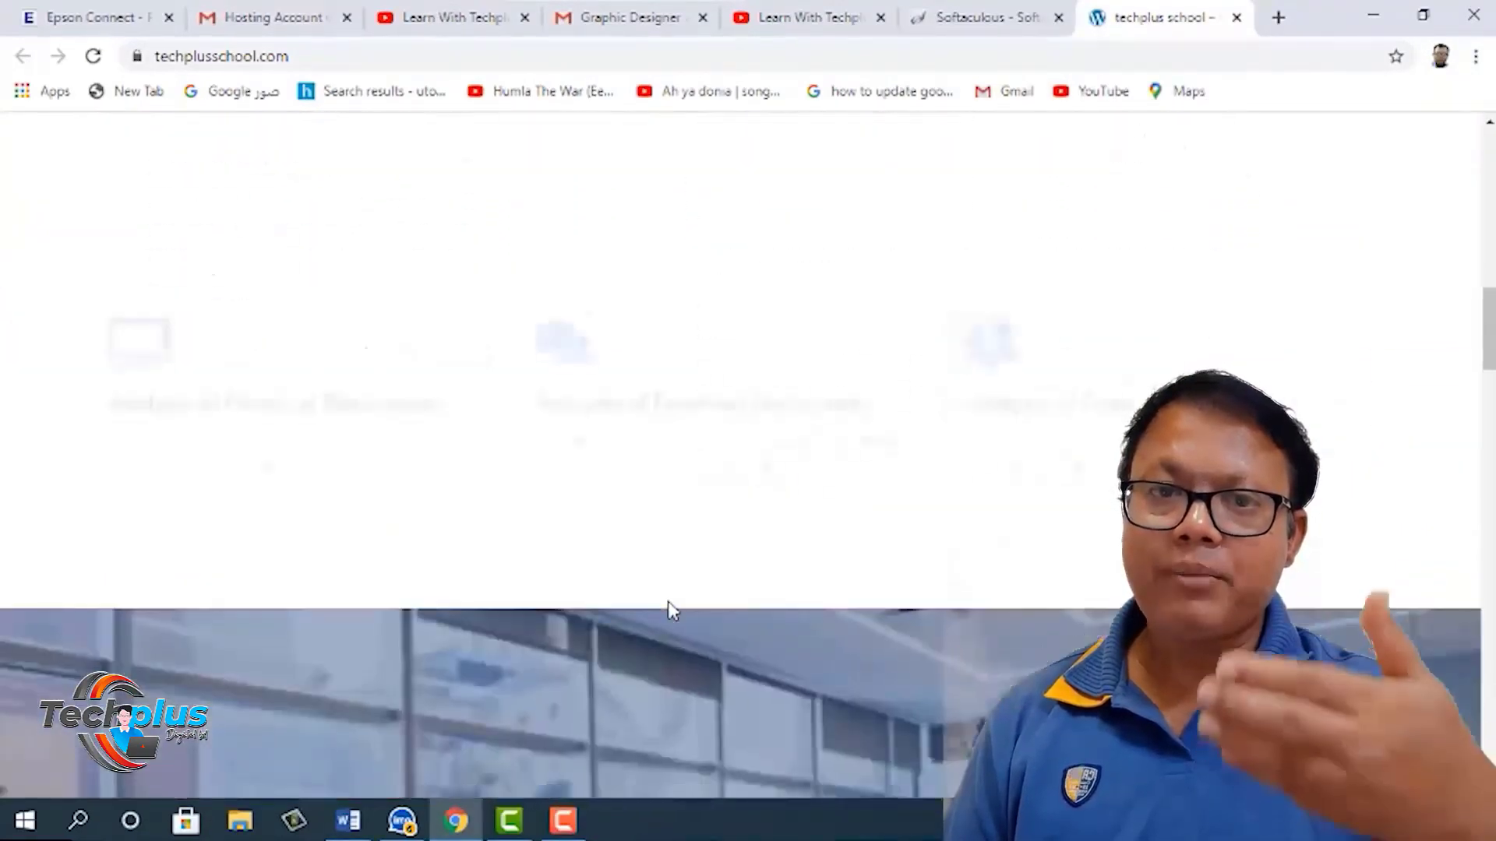
scroll(670, 611, "up", 10)
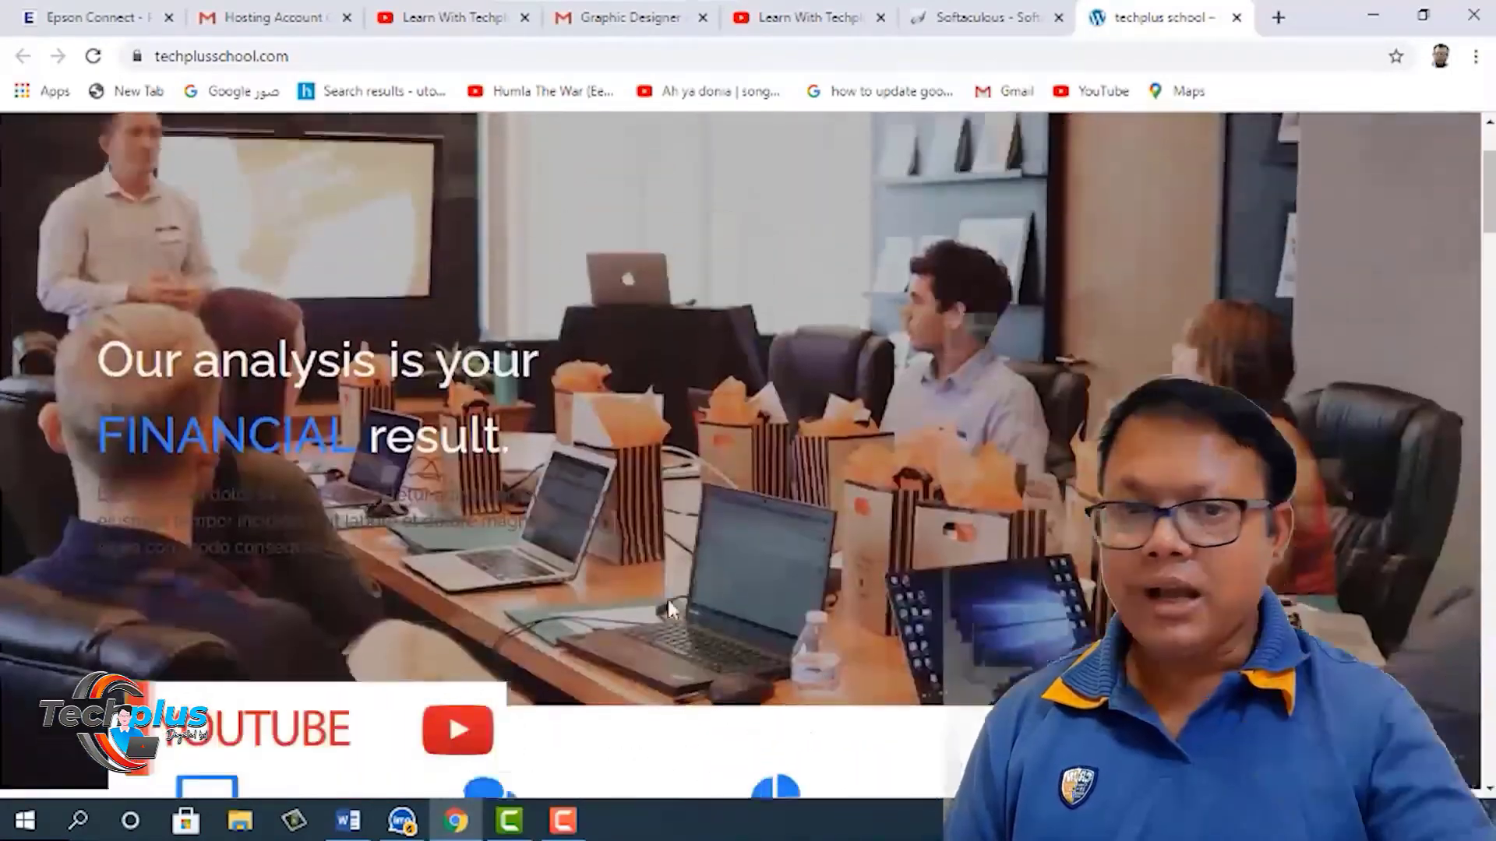
scroll(668, 608, "up", 2)
scroll(669, 608, "down", 12)
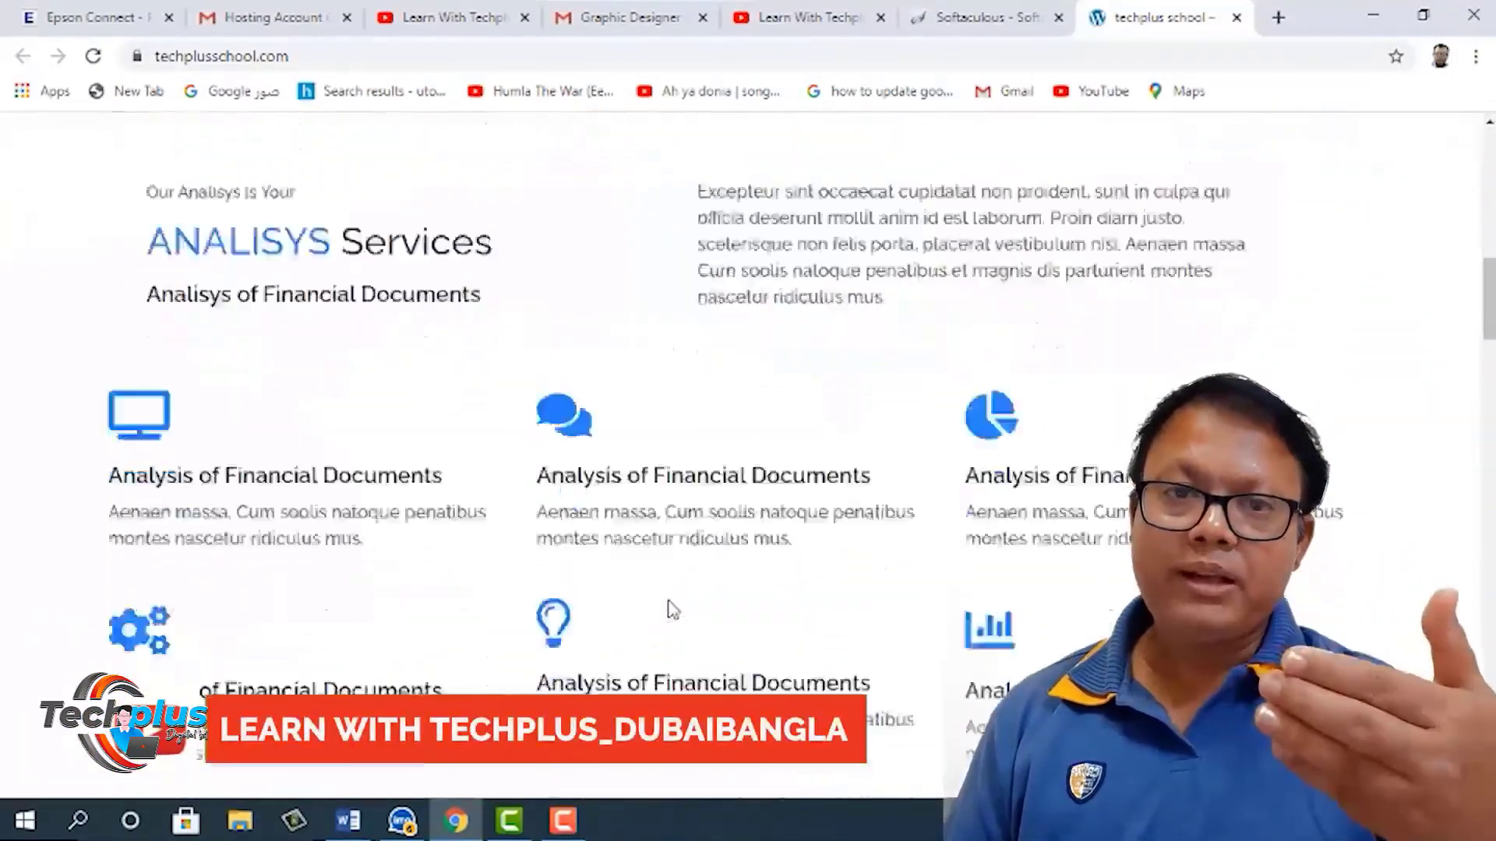
scroll(673, 609, "up", 5)
scroll(672, 609, "down", 12)
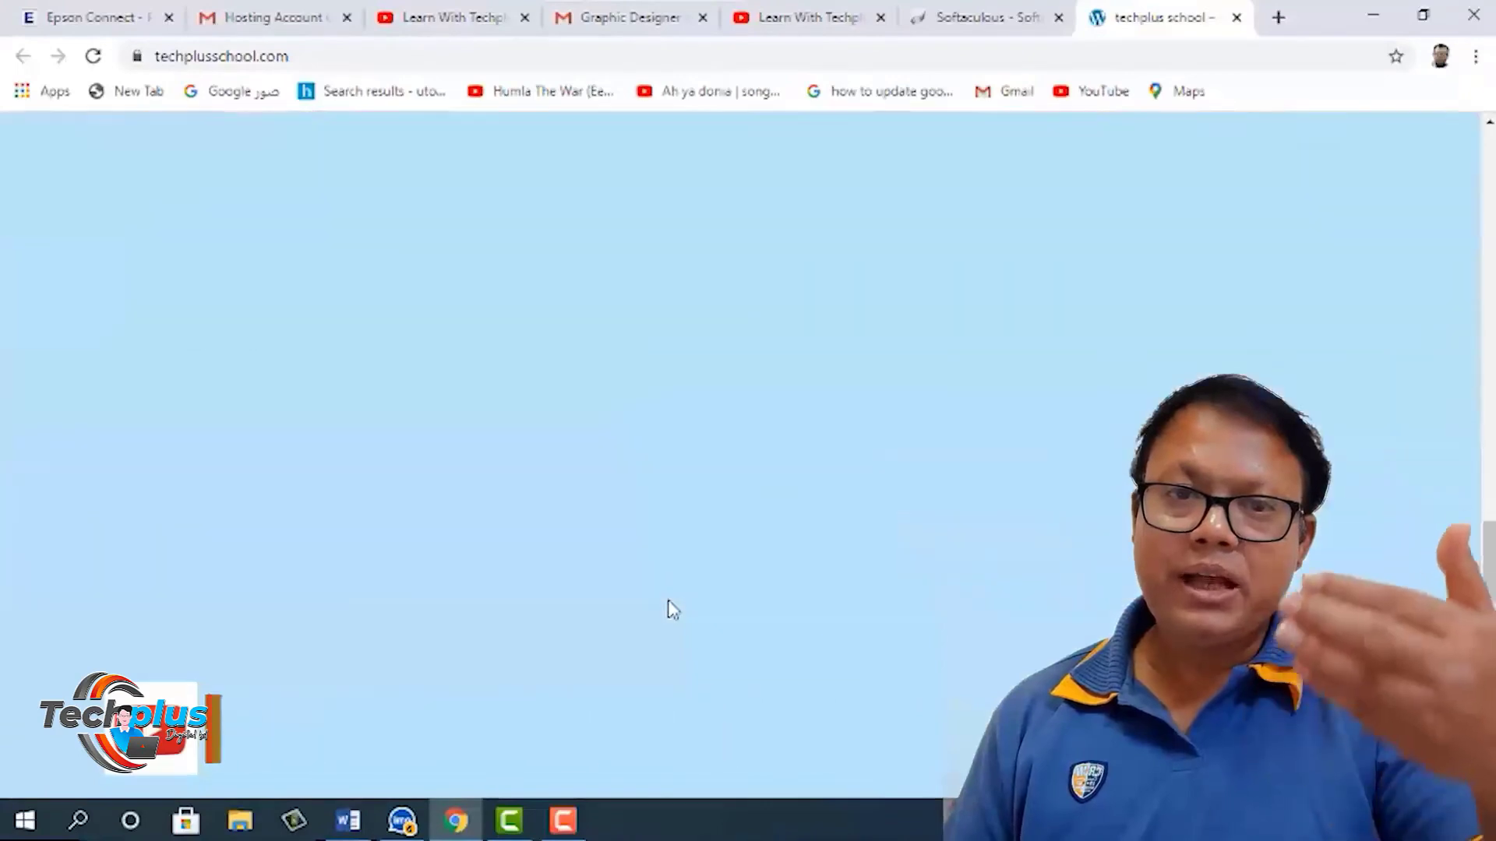
scroll(668, 601, "down", 10)
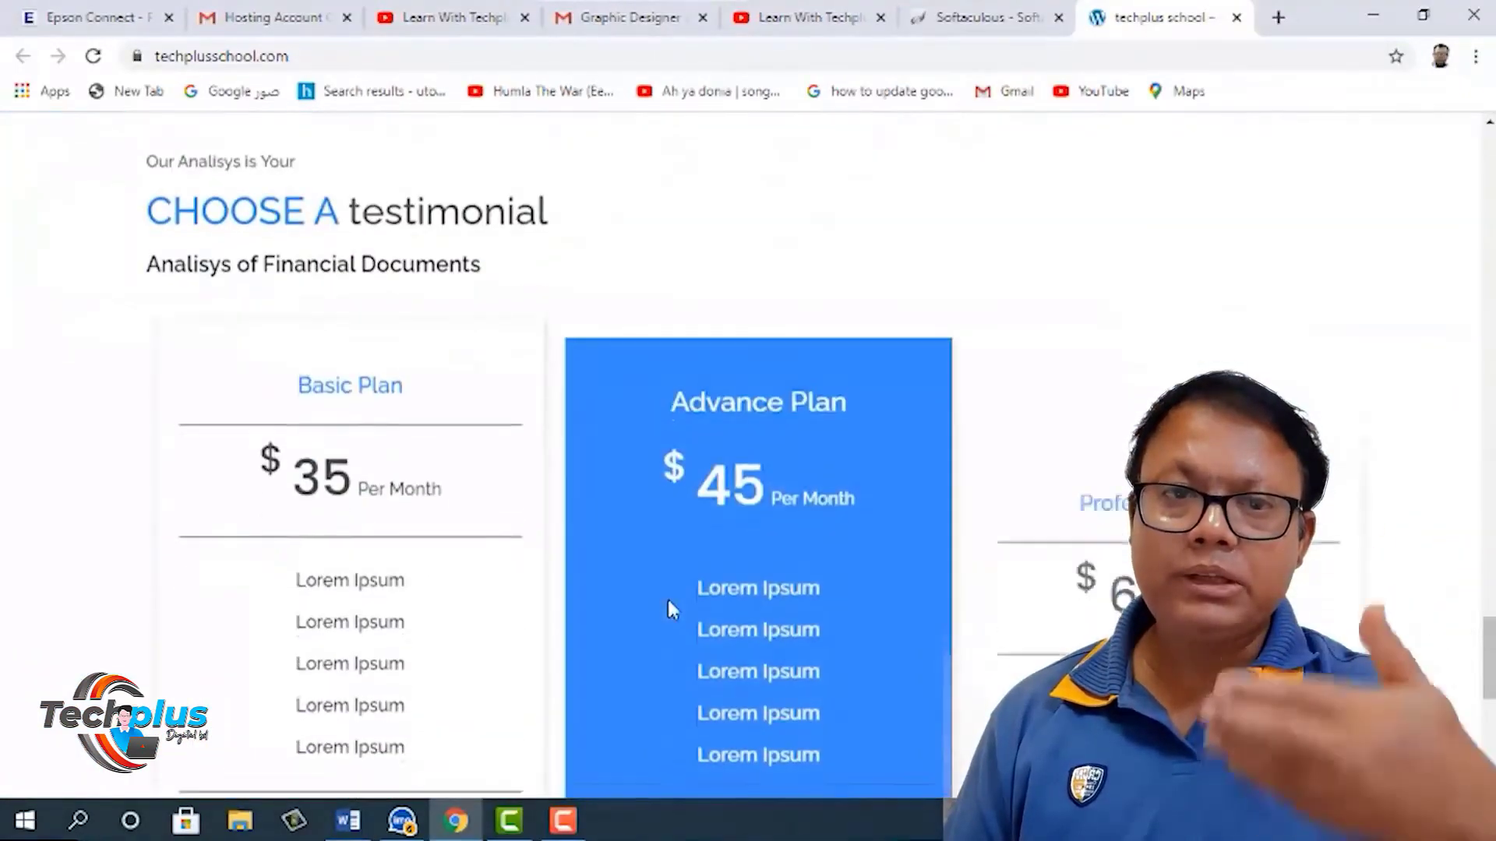
scroll(670, 608, "down", 9)
scroll(671, 608, "up", 3)
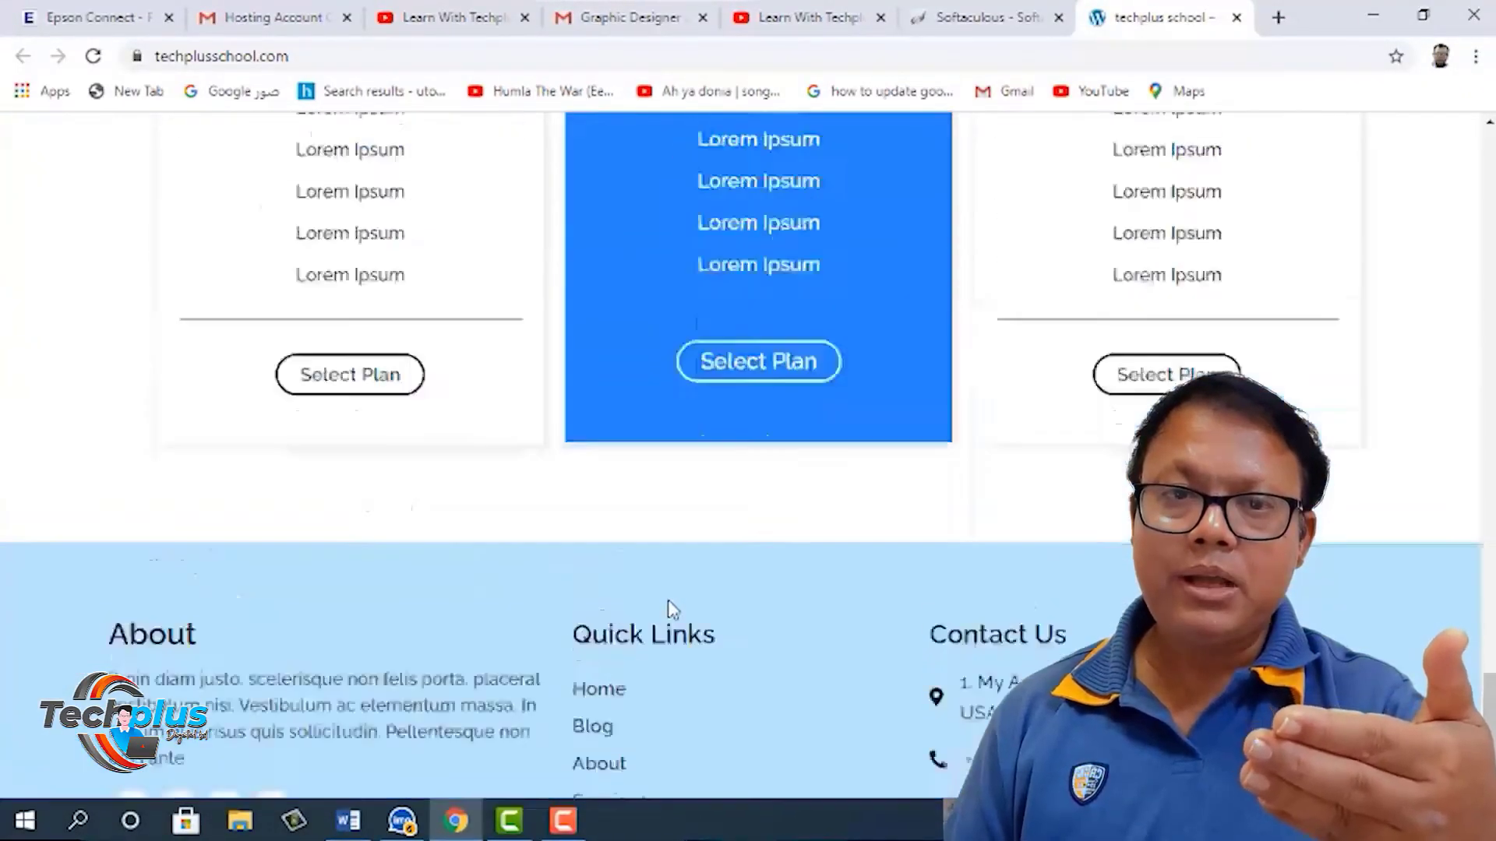
scroll(672, 608, "up", 20)
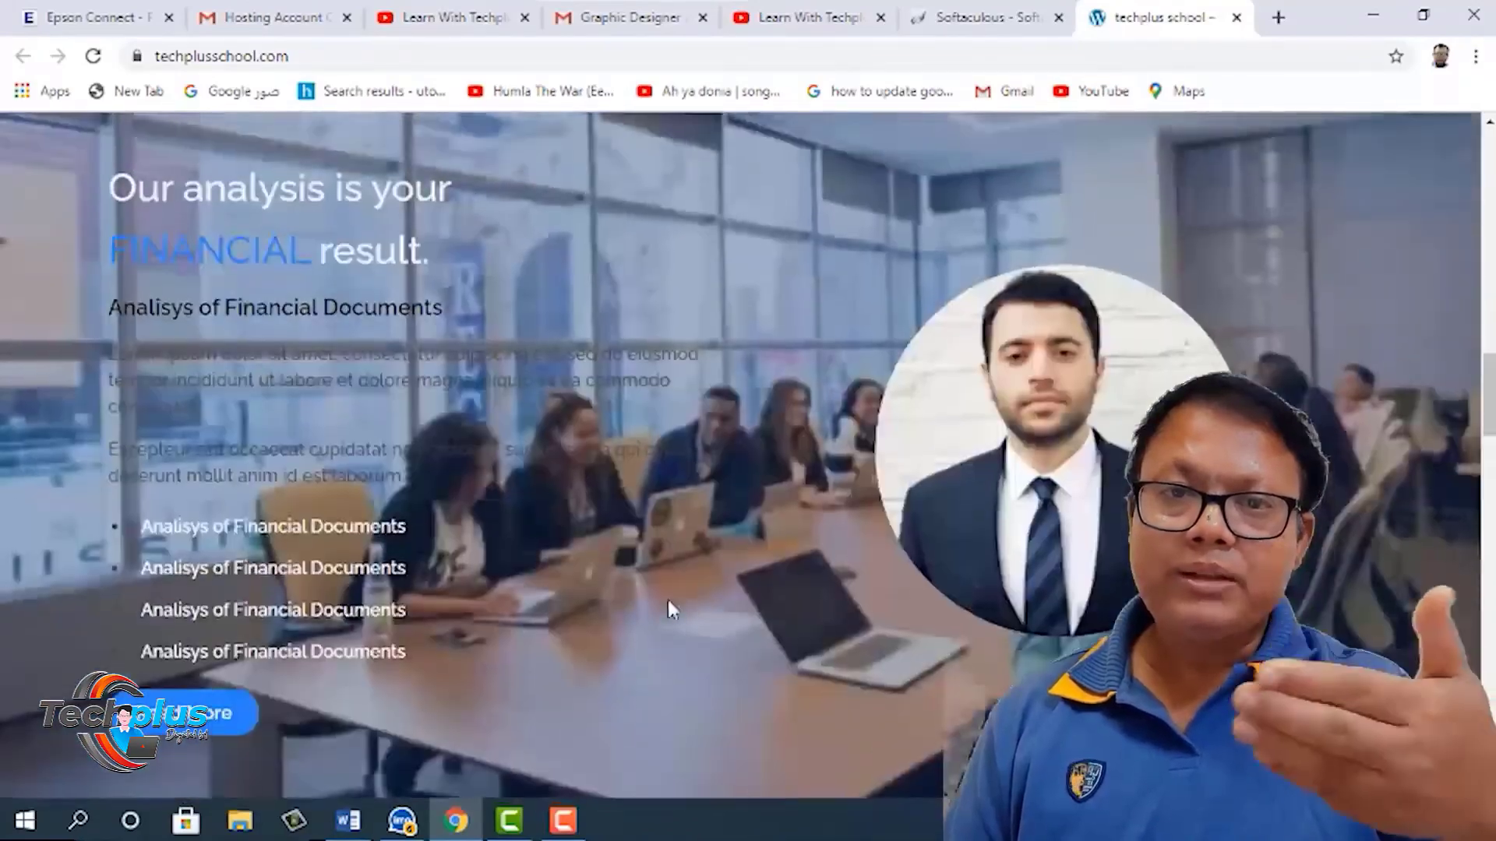
scroll(667, 600, "up", 5)
scroll(667, 600, "down", 3)
scroll(668, 600, "up", 7)
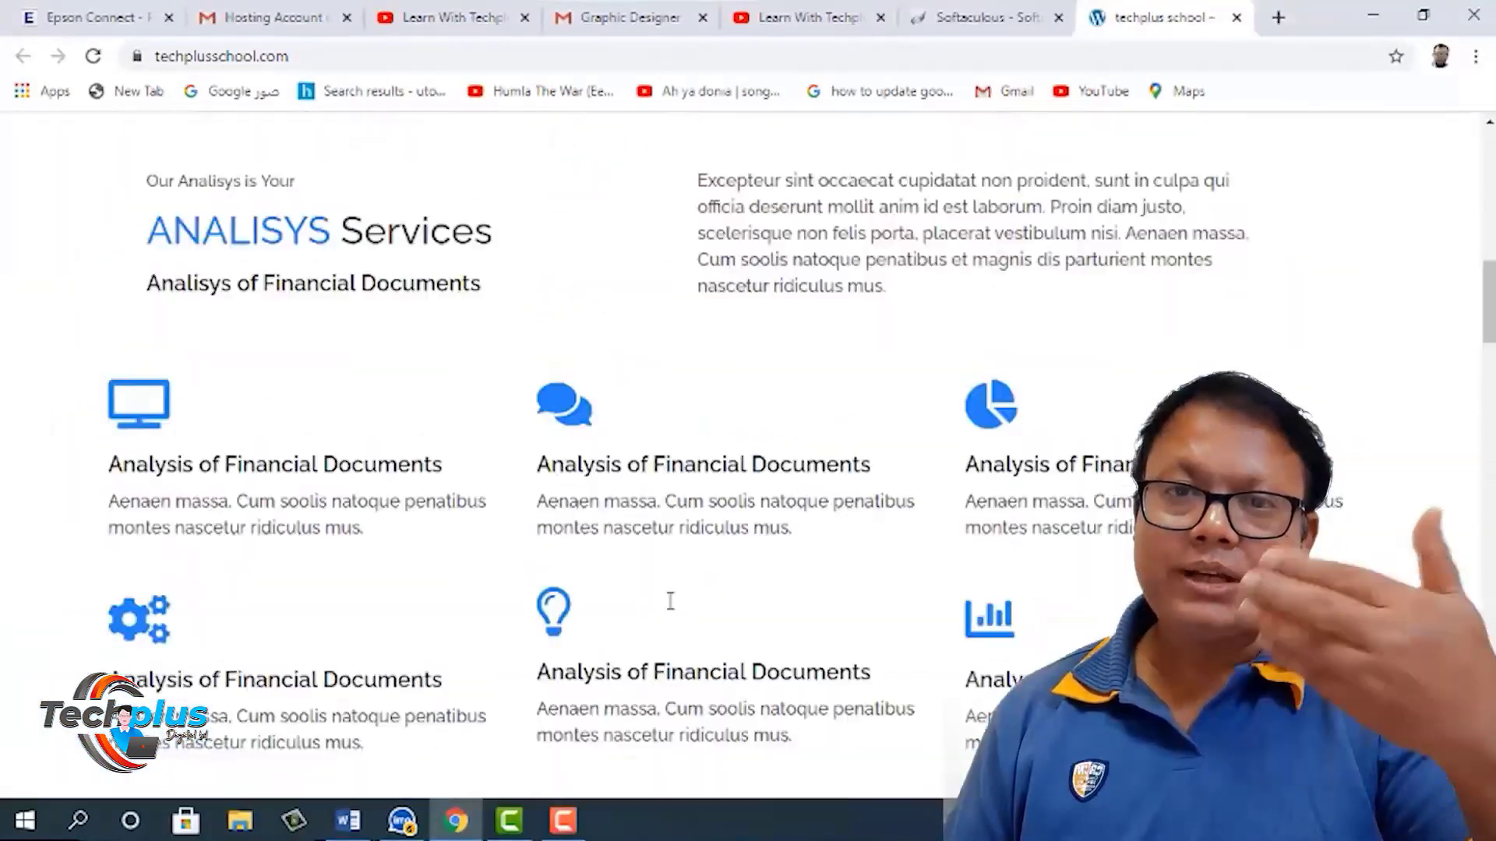
scroll(670, 602, "up", 10)
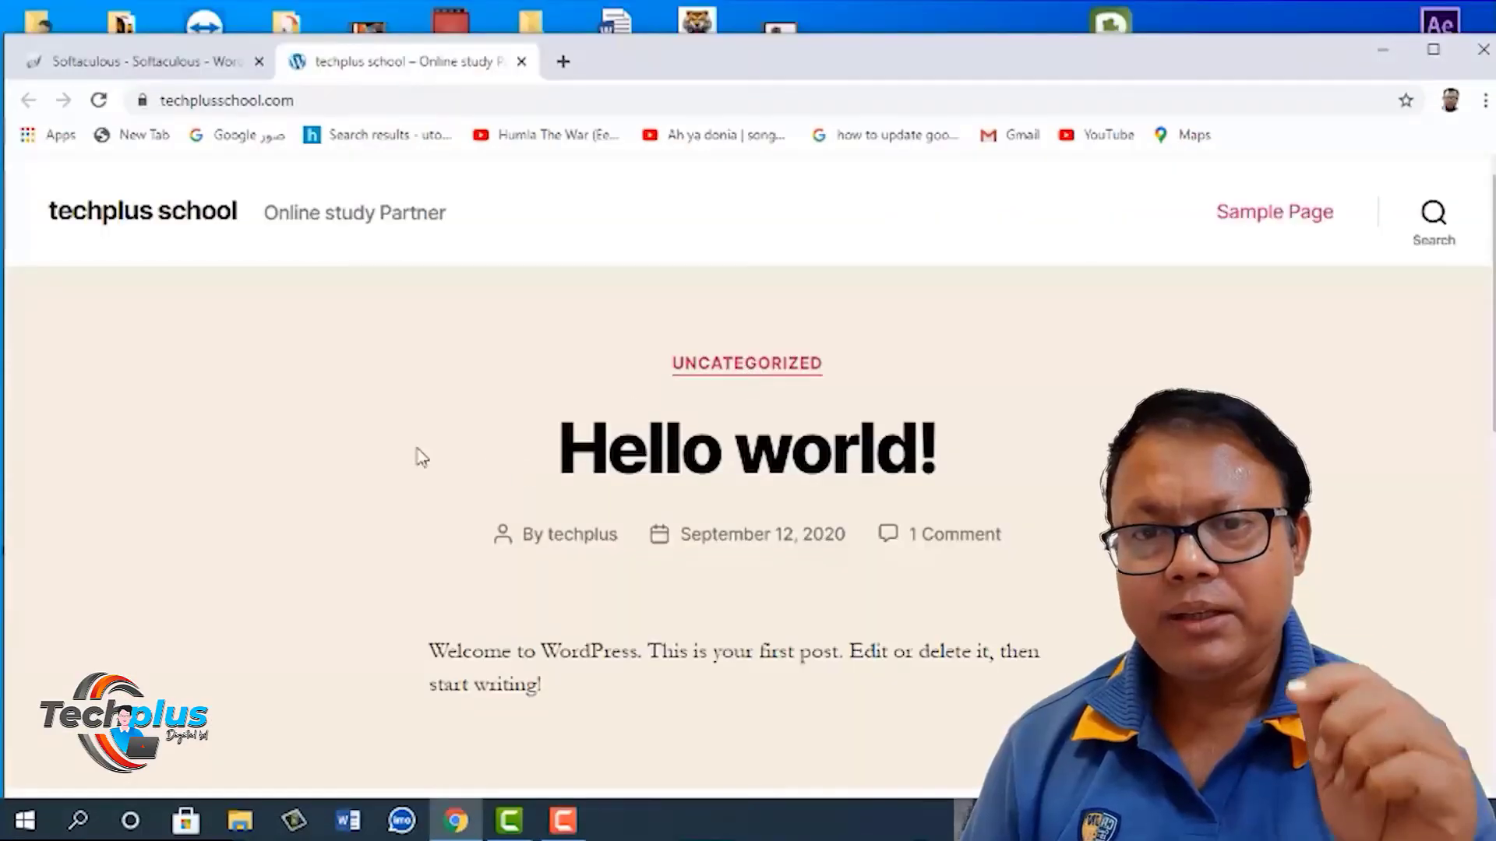
Step: Review the default WordPress homepage with the "Hello world!" post, down to its footer and back
scroll(405, 442, "down", 3)
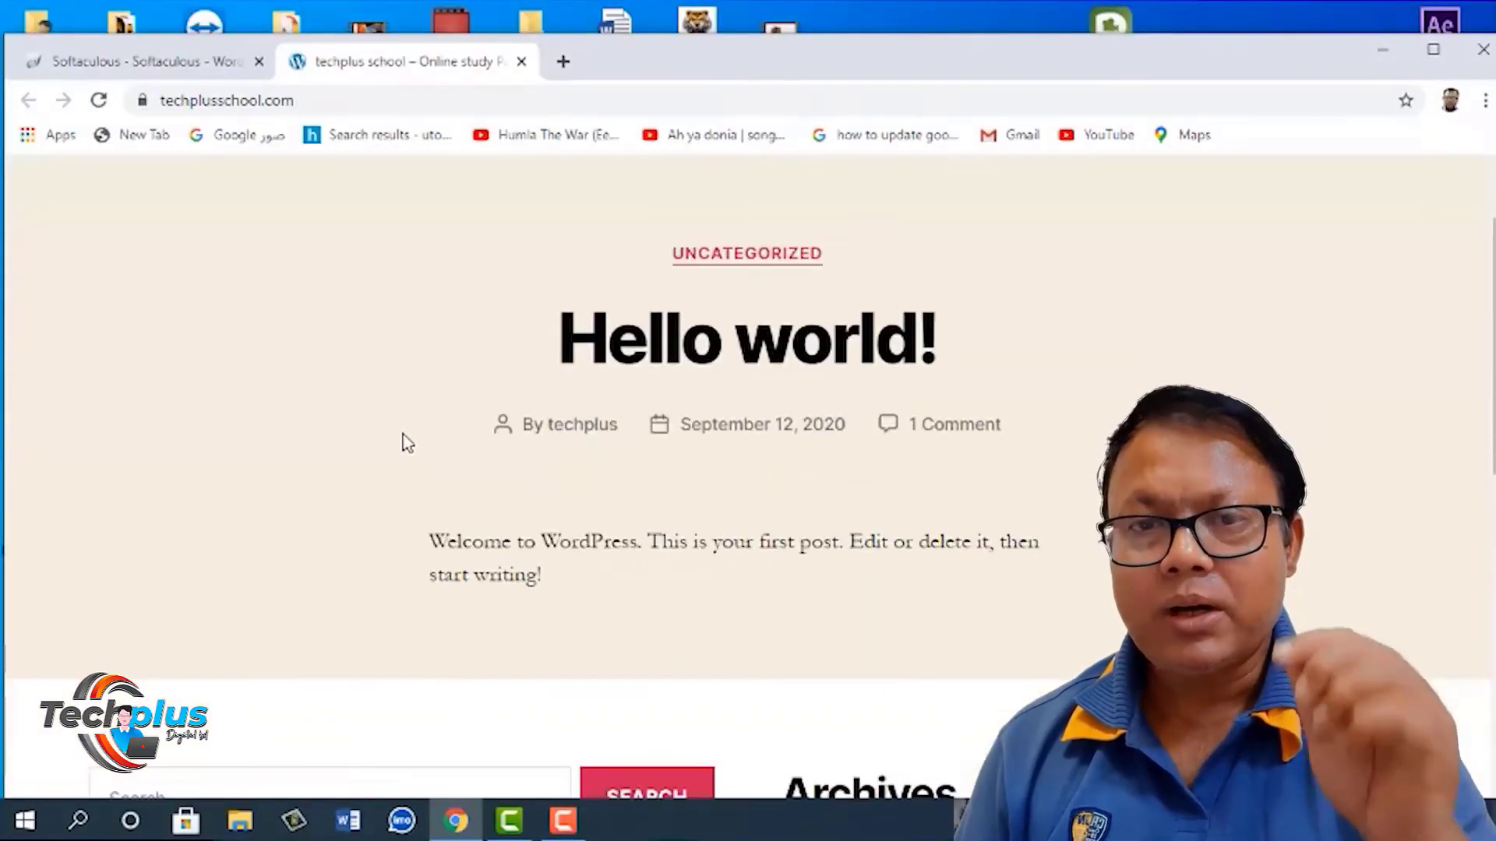
scroll(405, 442, "up", 3)
scroll(408, 443, "down", 10)
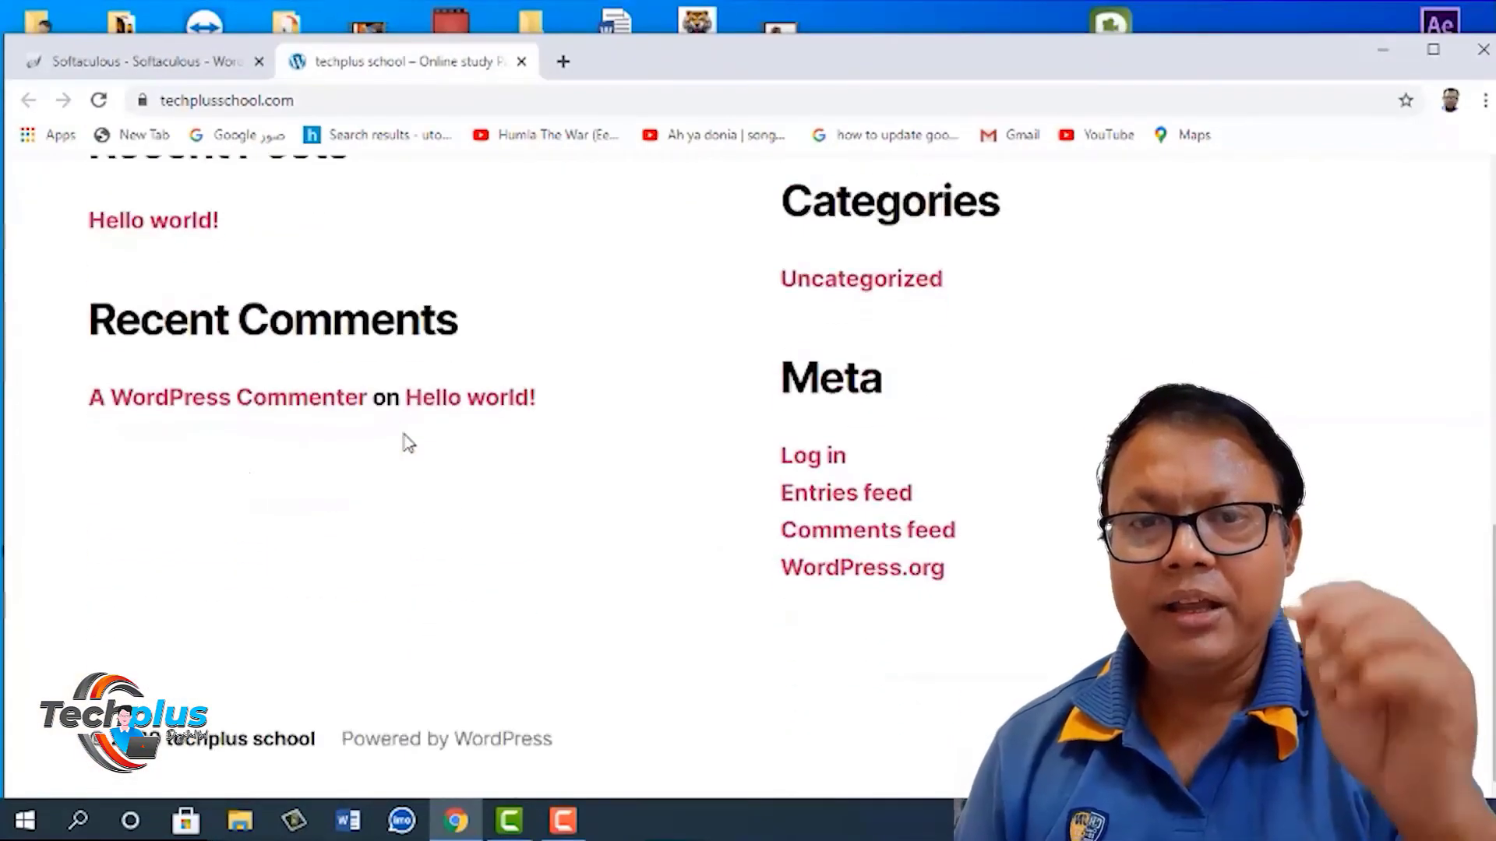
scroll(409, 442, "up", 10)
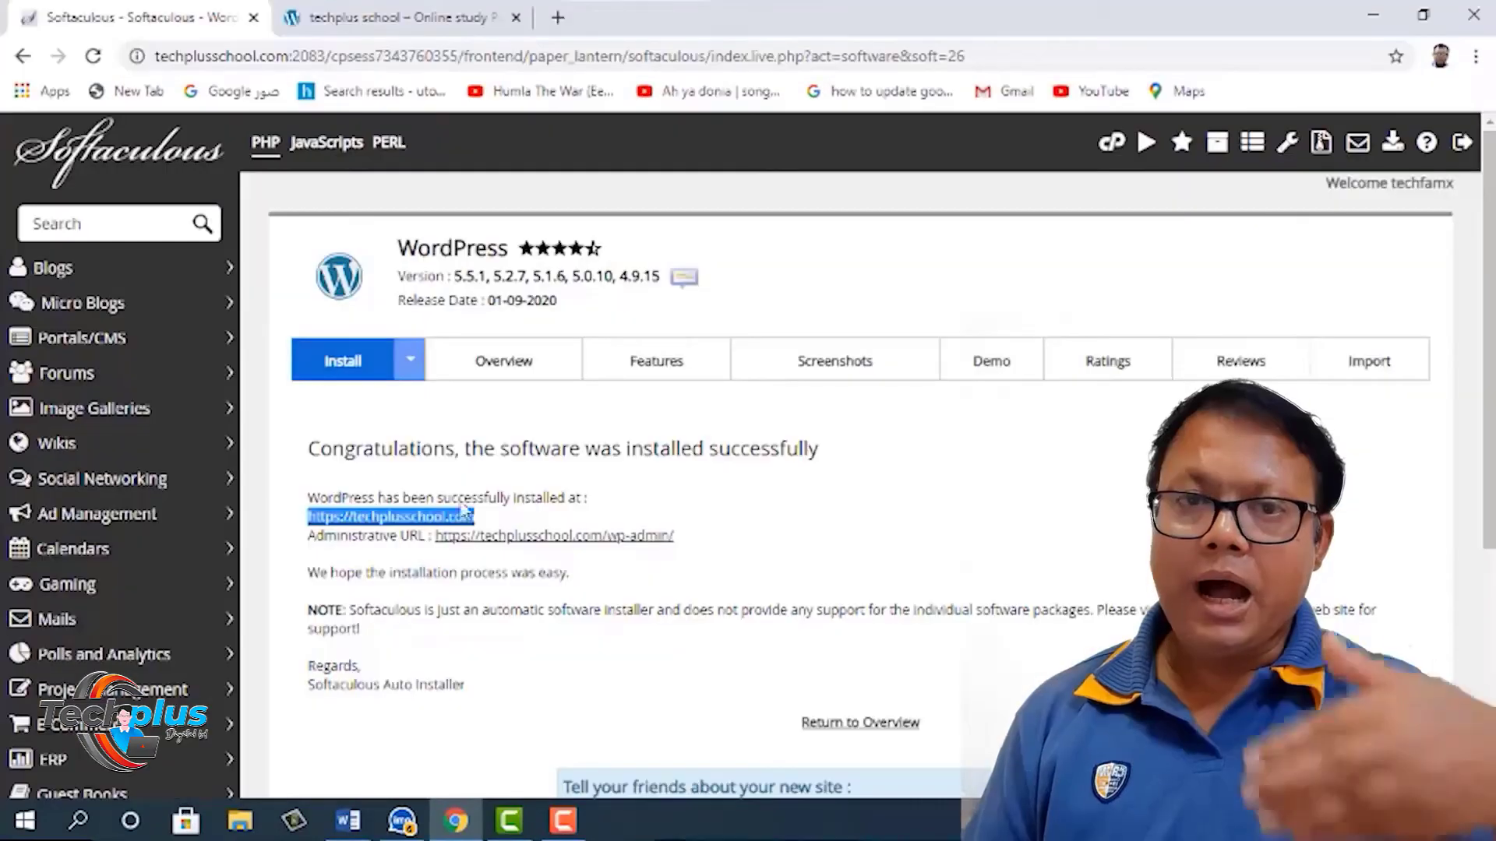
Step: On the Softaculous installation result, highlight the site address and the Administrative URL, and open the Administrative URL
left_click_drag(675, 538, 306, 516)
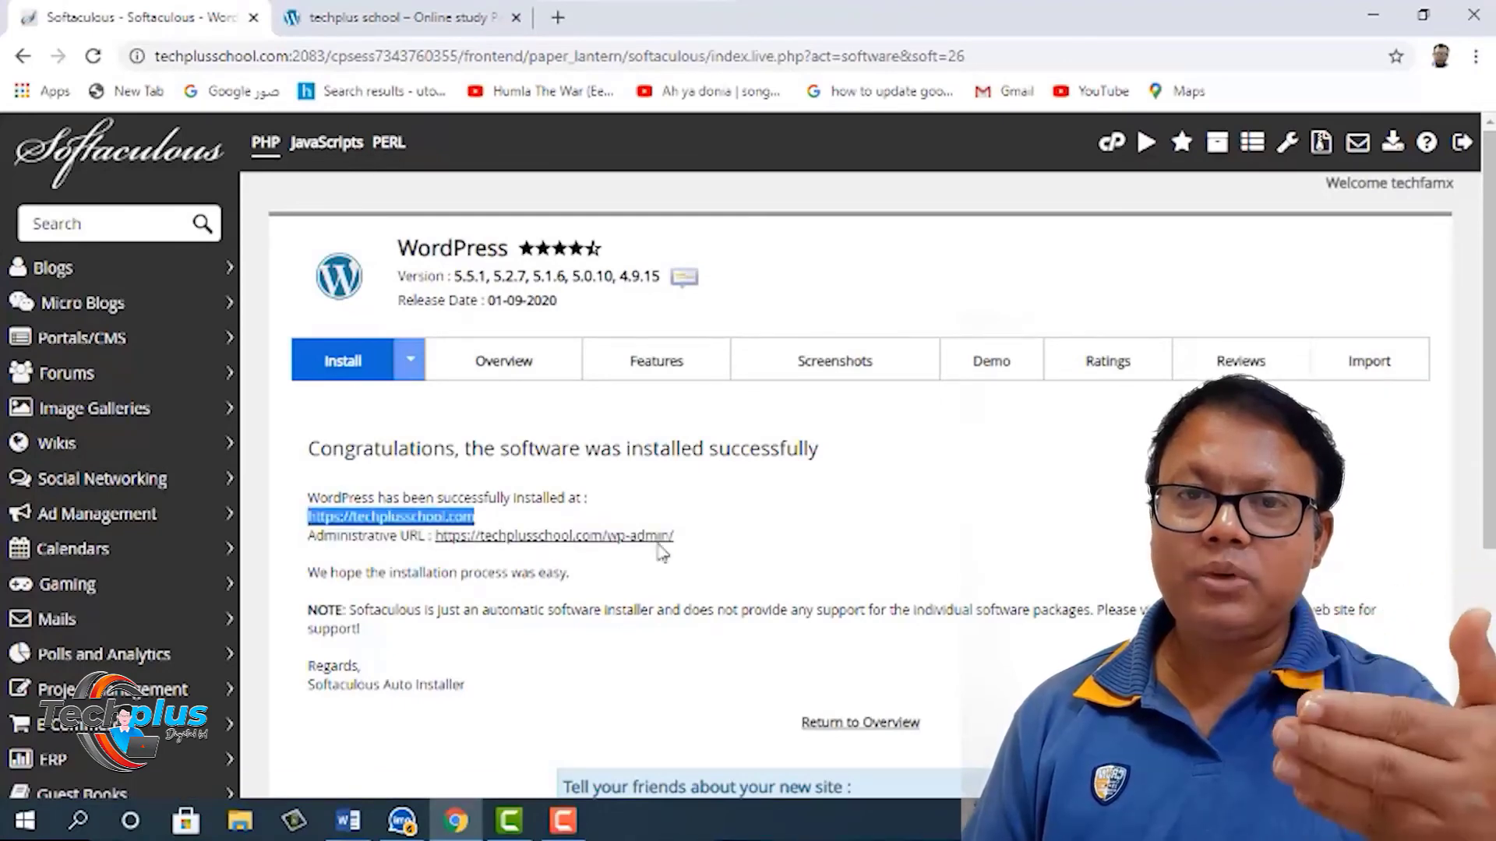
left_click_drag(675, 538, 304, 542)
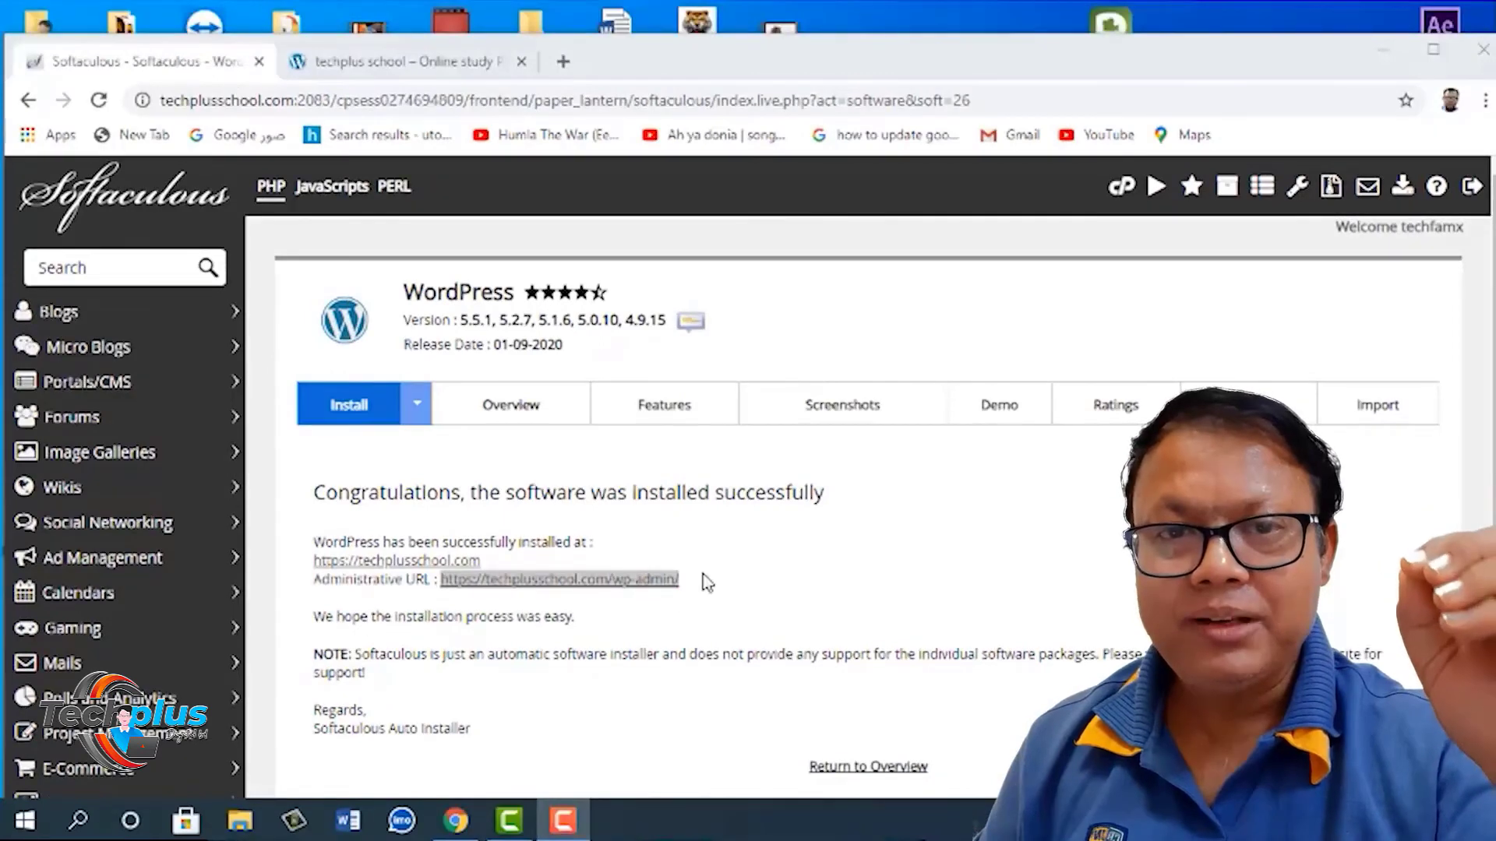
left_click_drag(704, 584, 601, 590)
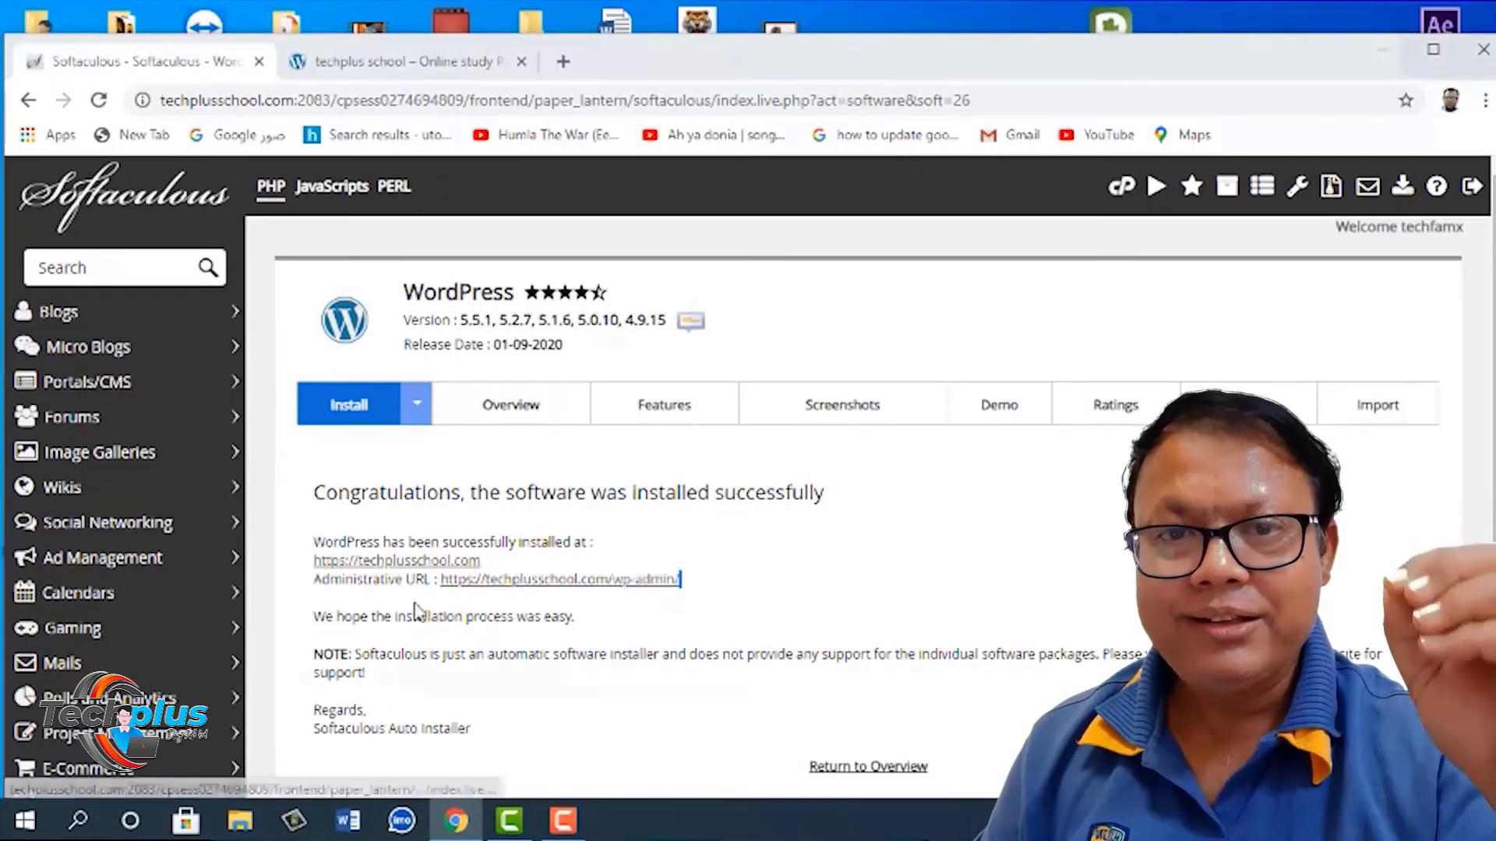
left_click(481, 579)
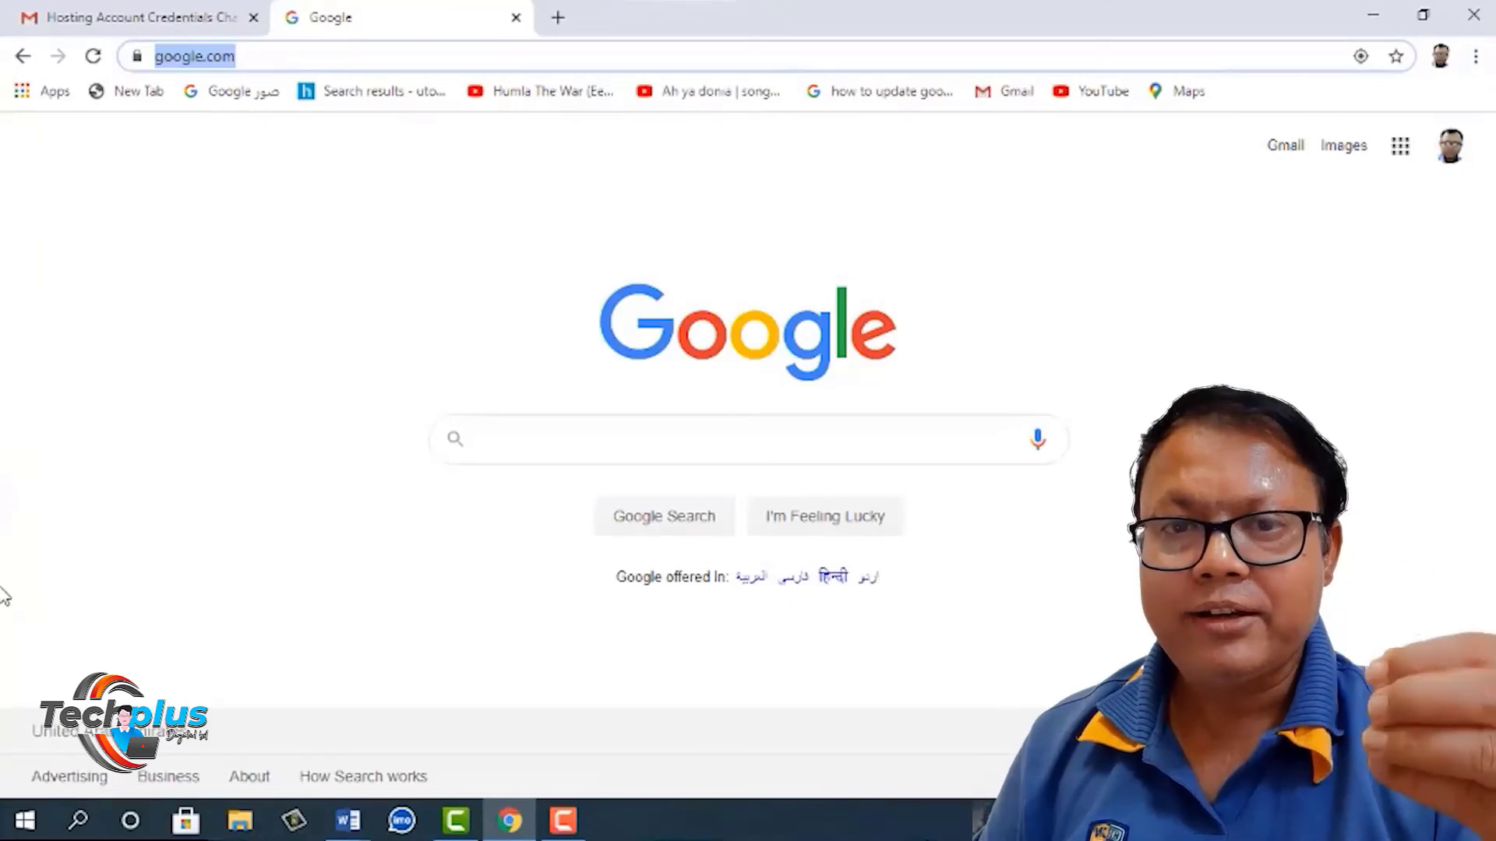
Step: Open the WordPress login page at techplusschool.com/wp-admin from the Google page
type("techplusscholl")
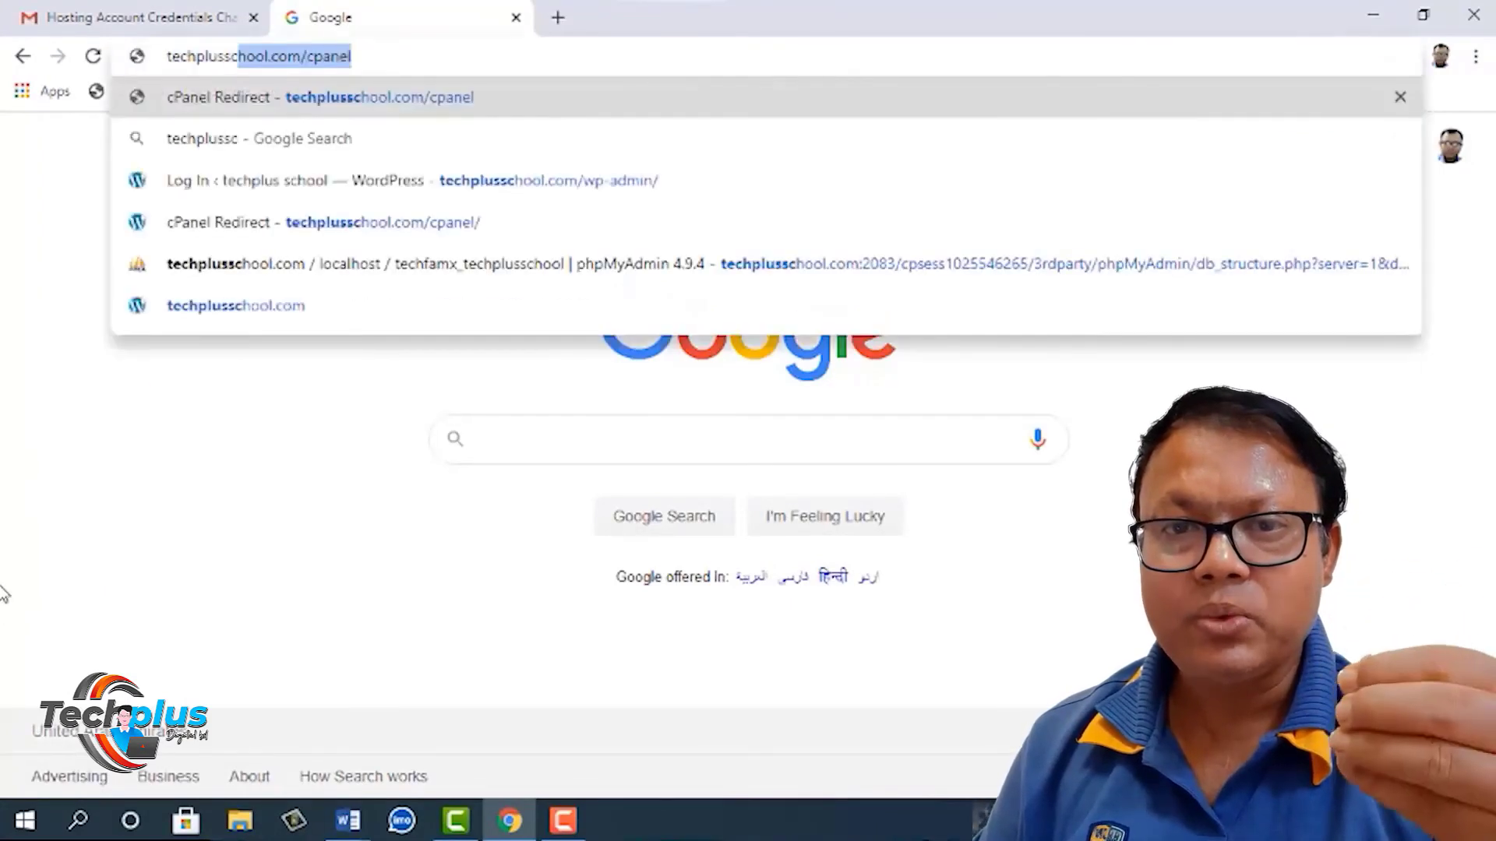
key("BackSpace")
key("BackSpace")
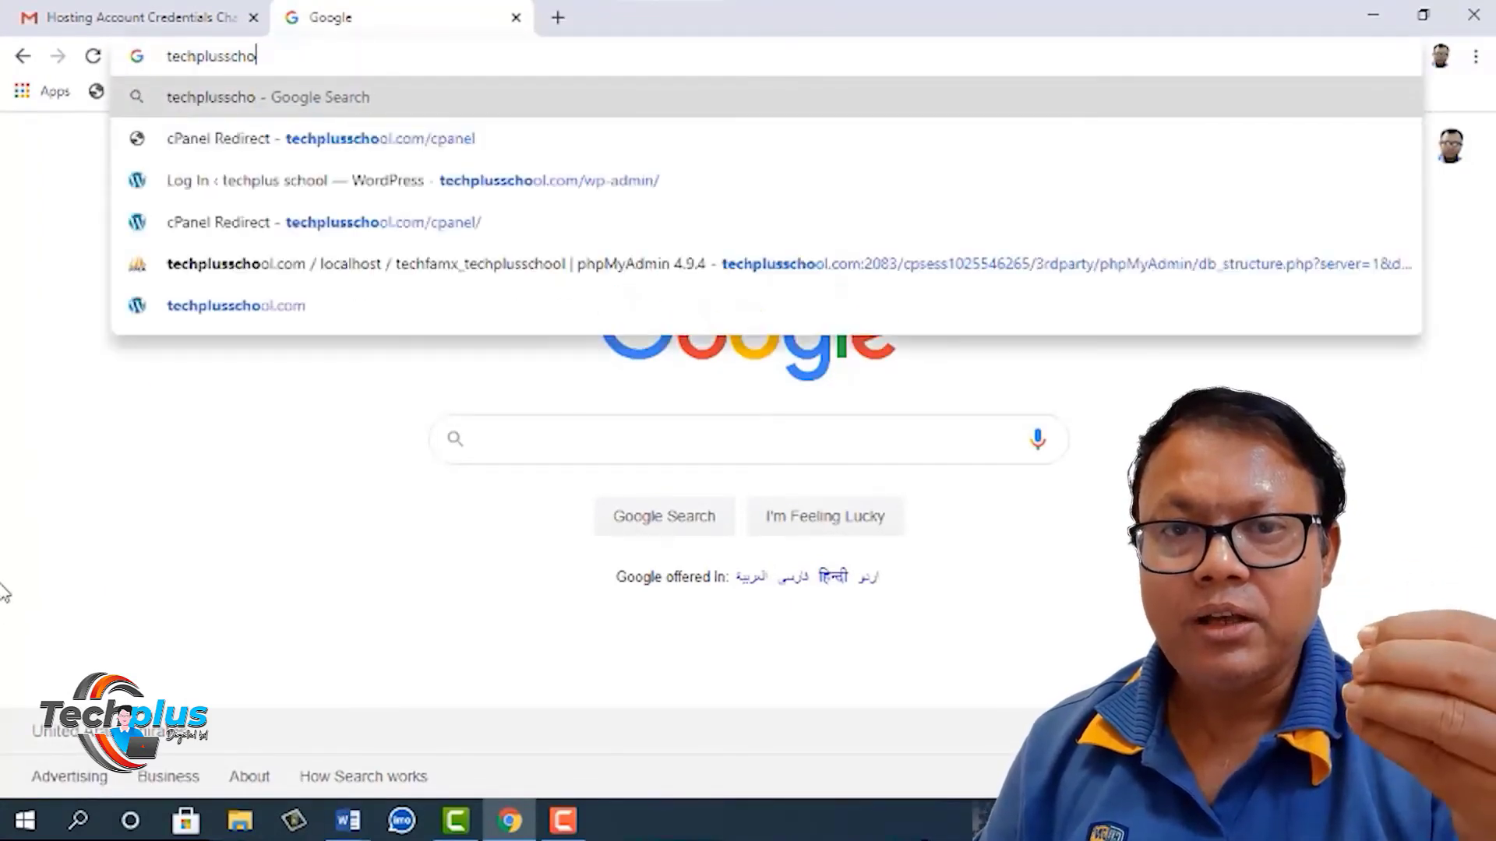
type("ol.com")
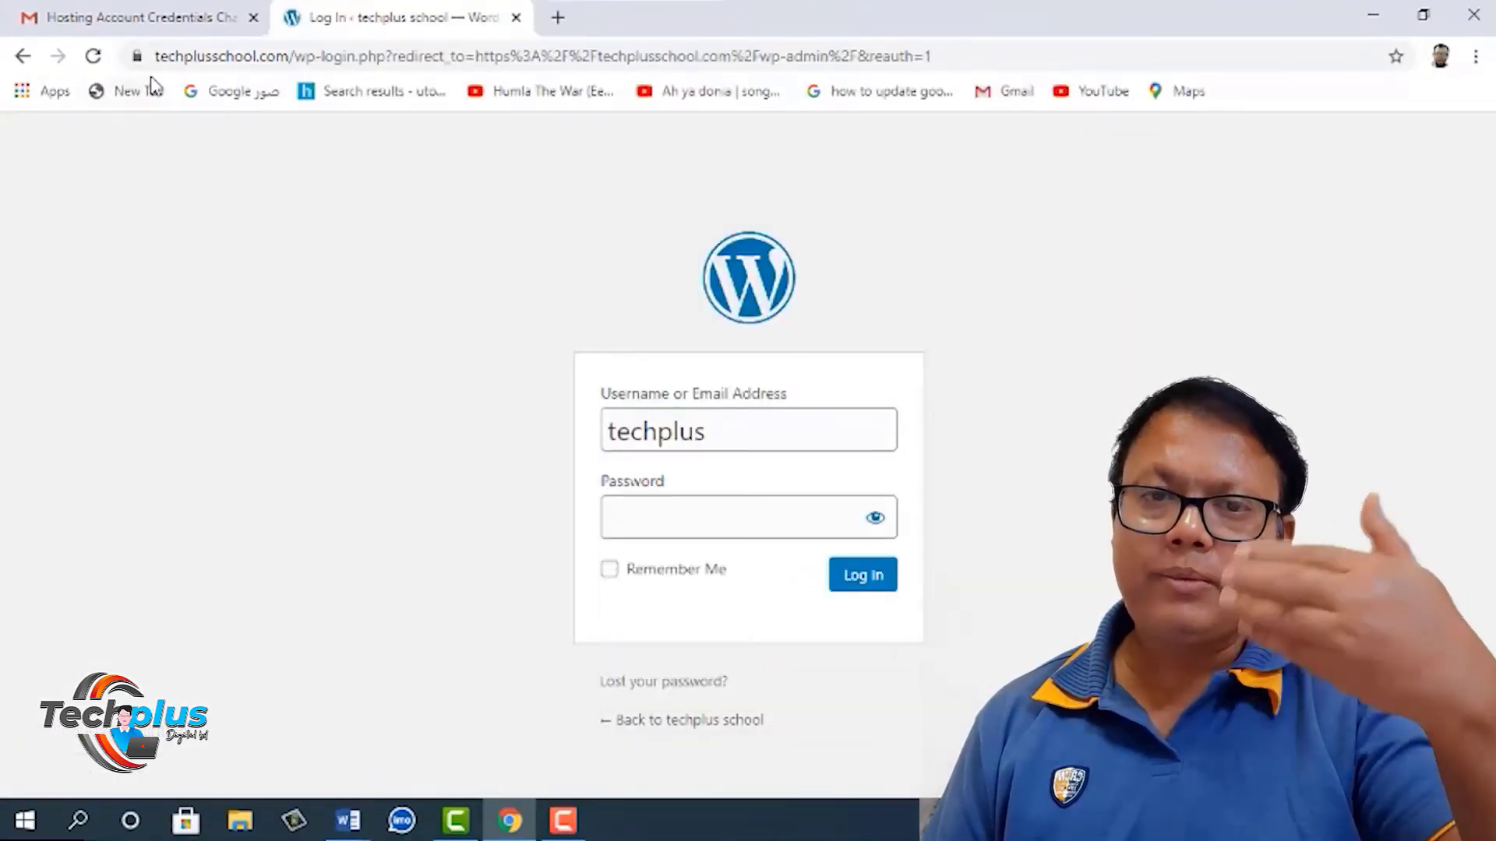
Step: Paste the admin password for the user techplus into the WordPress login form and submit it
right_click(638, 521)
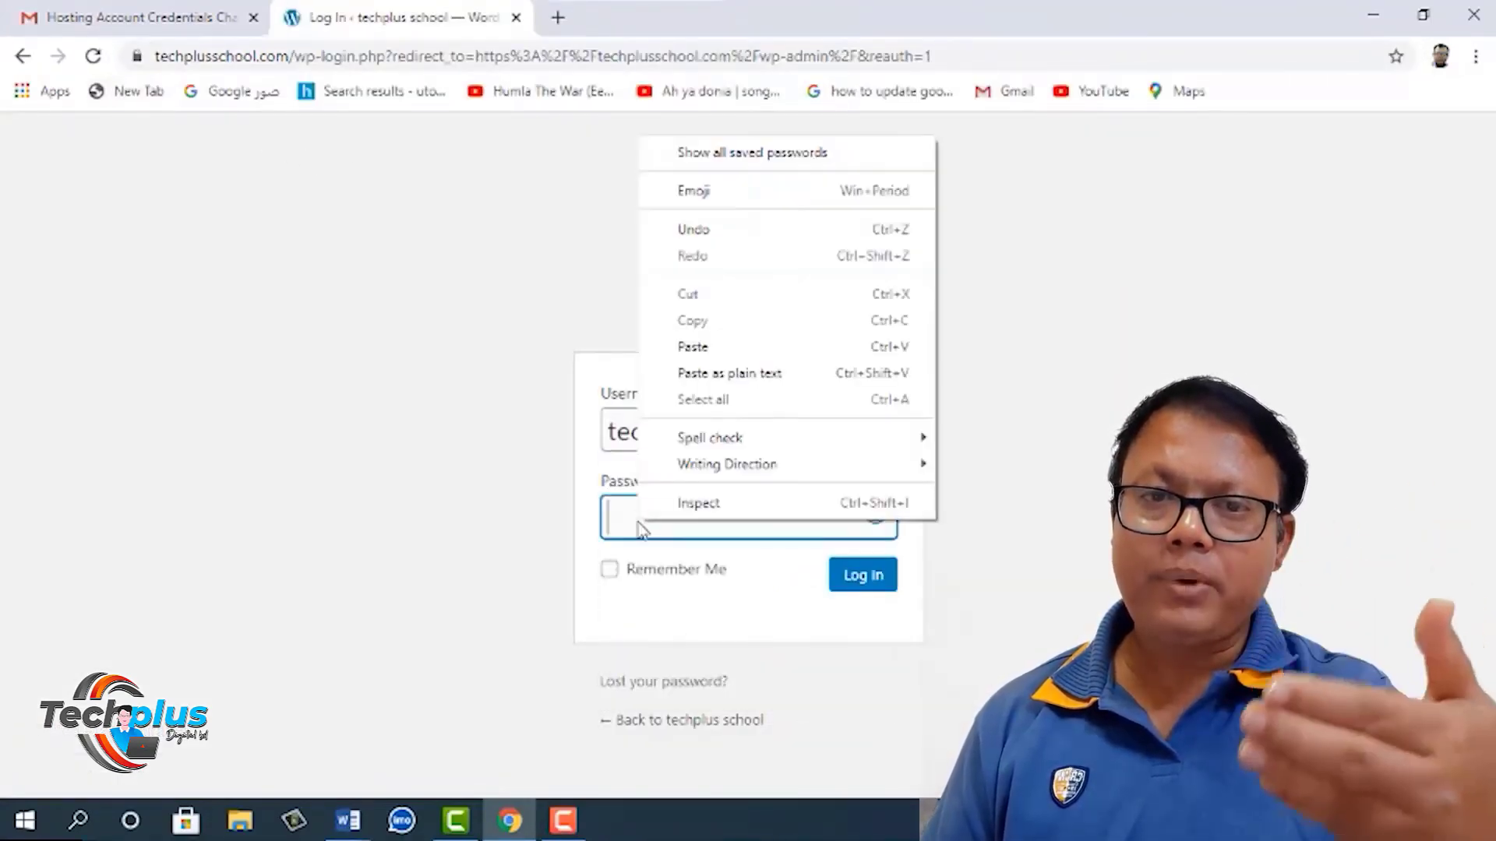
left_click(737, 354)
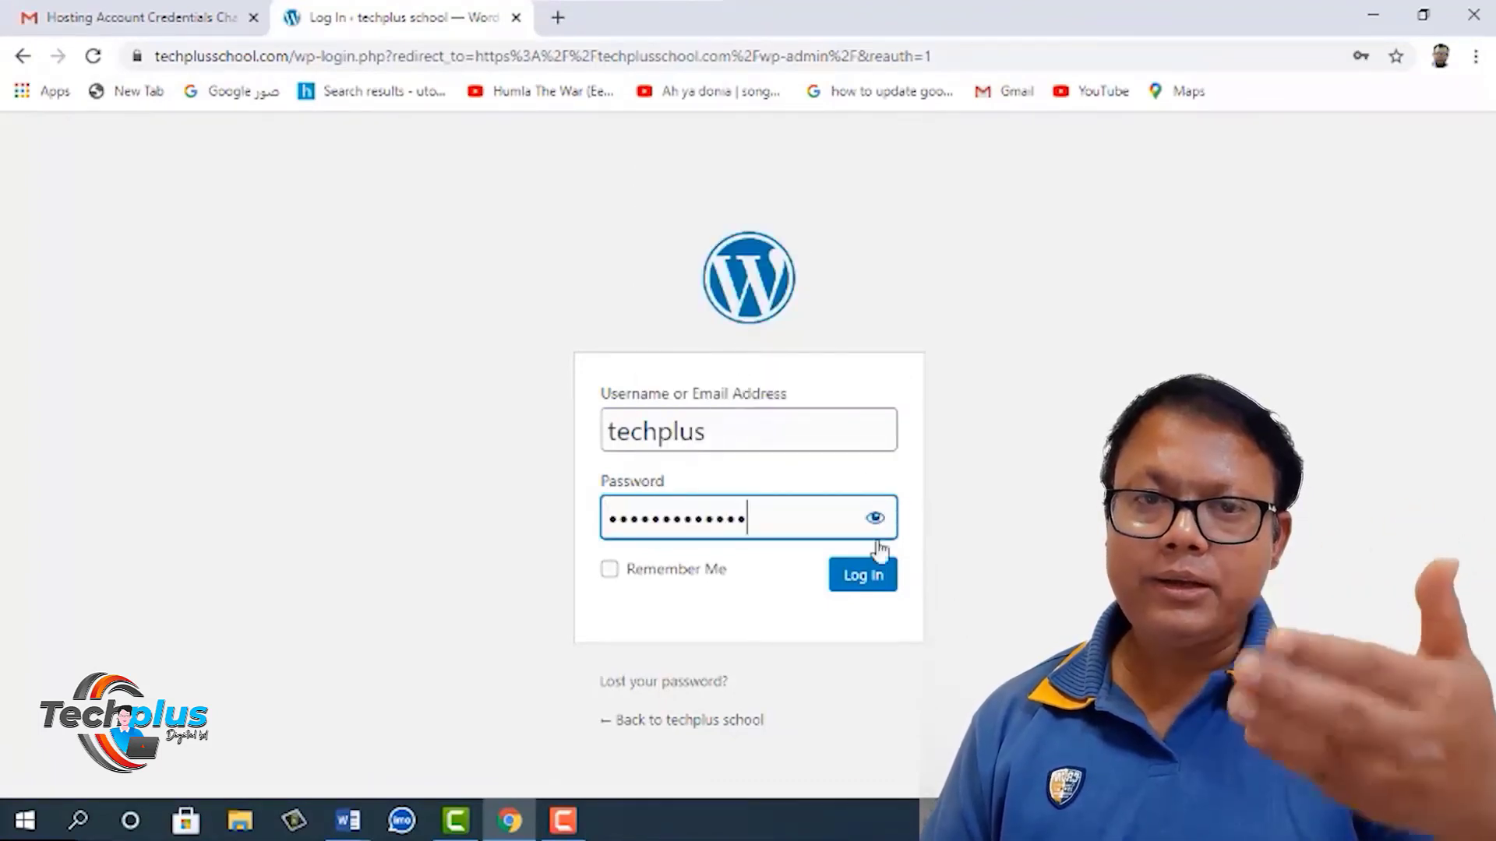
left_click(865, 585)
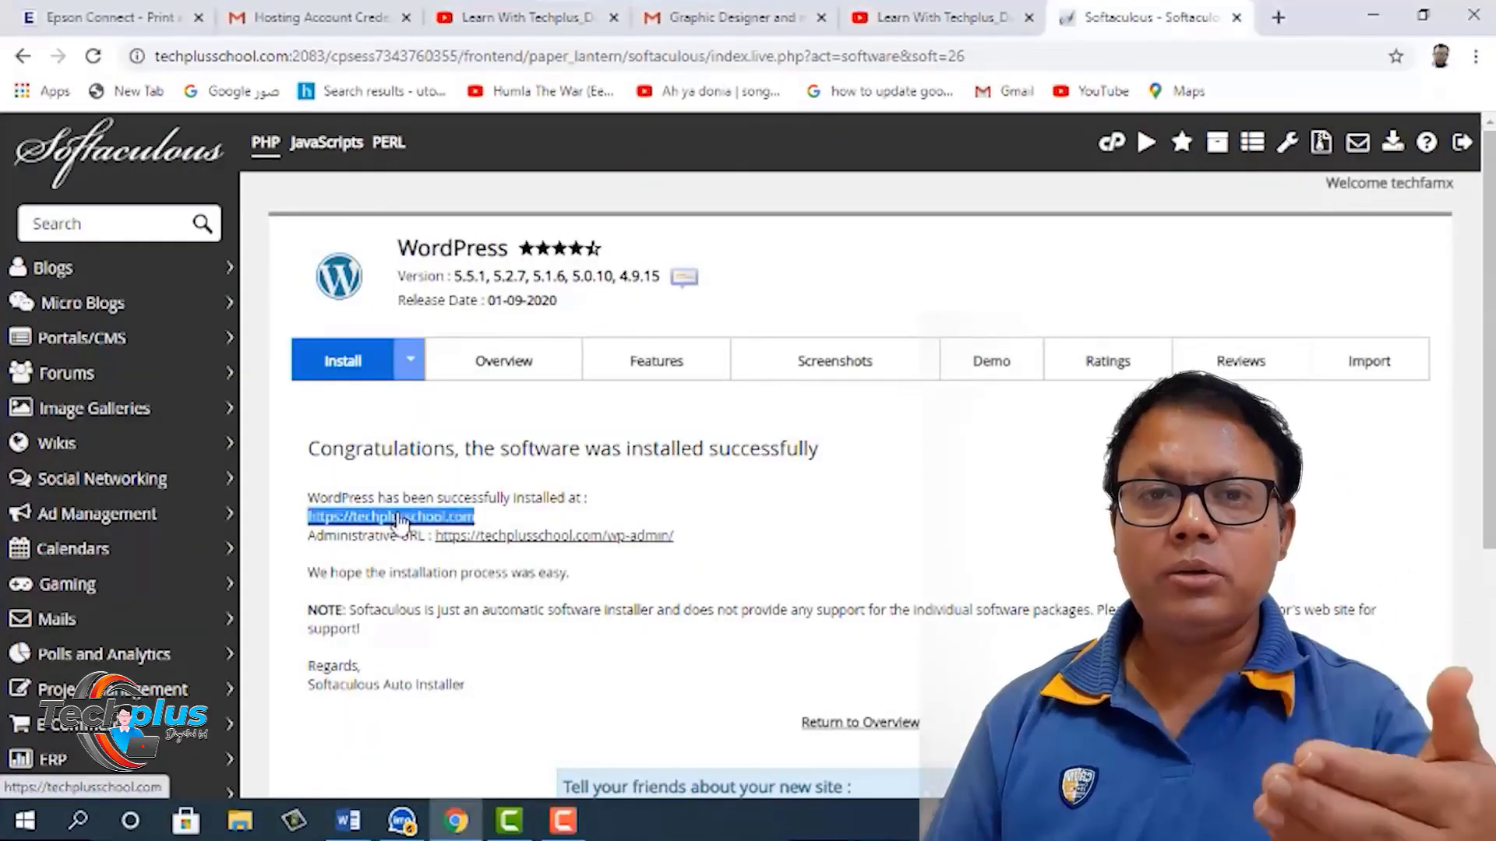
Step: Open the installed site's link on the installation result, and log in to the WordPress dashboard as techplus with the admin password
left_click(398, 518)
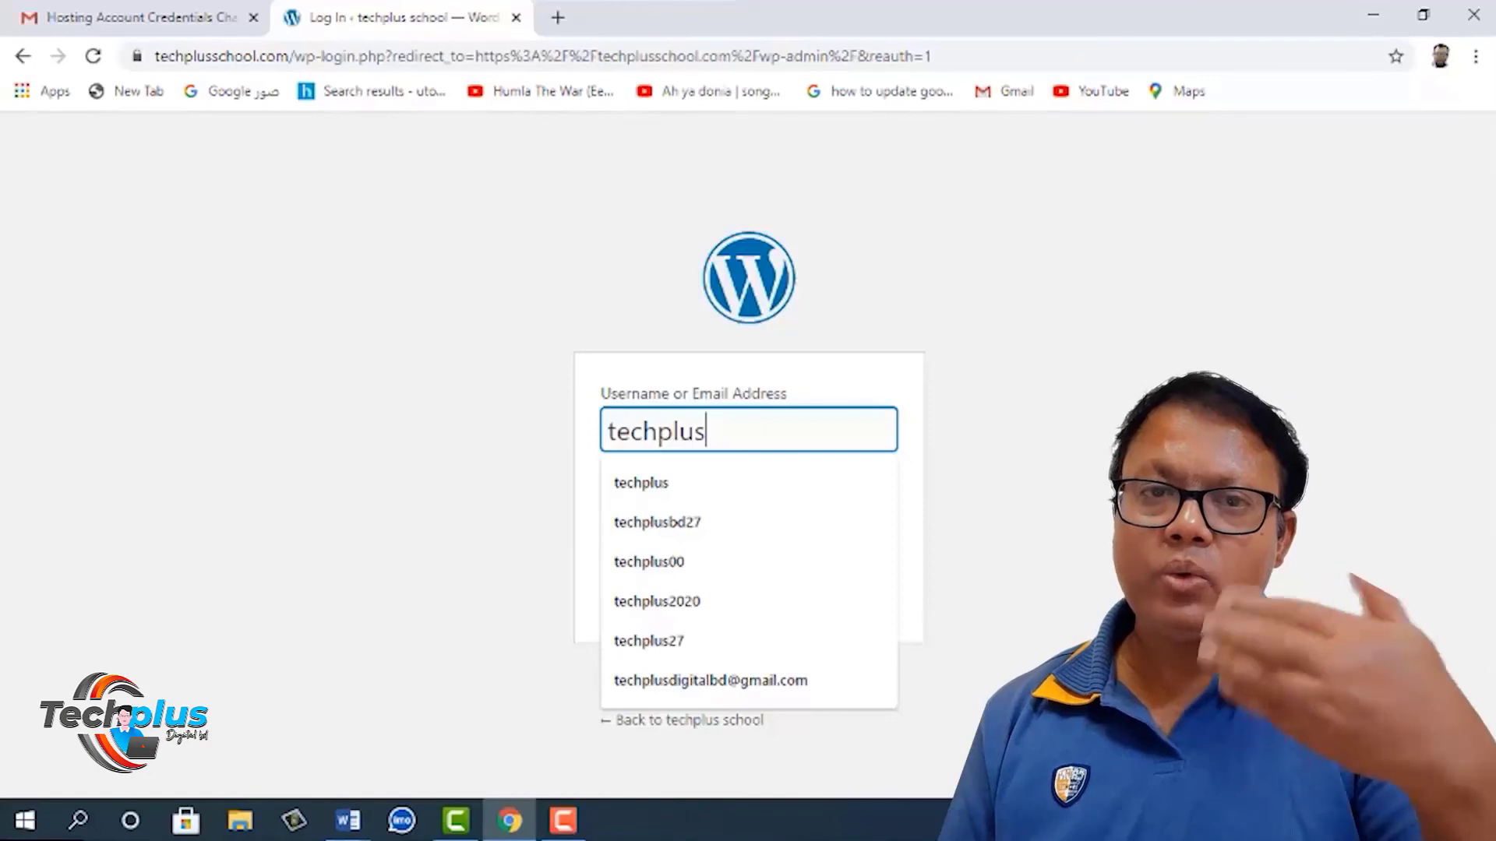
left_click(309, 156)
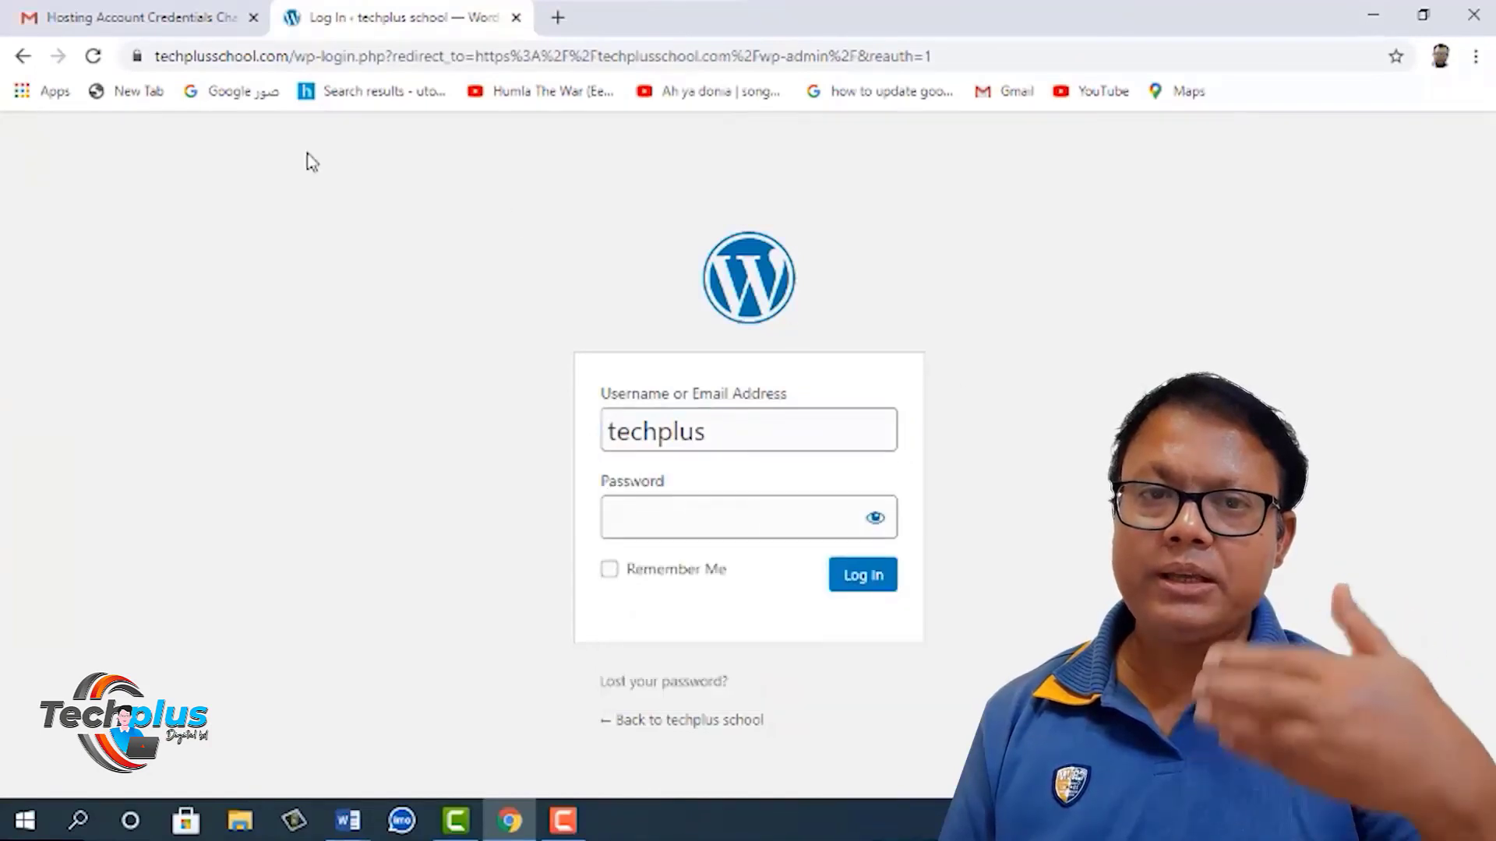
right_click(636, 522)
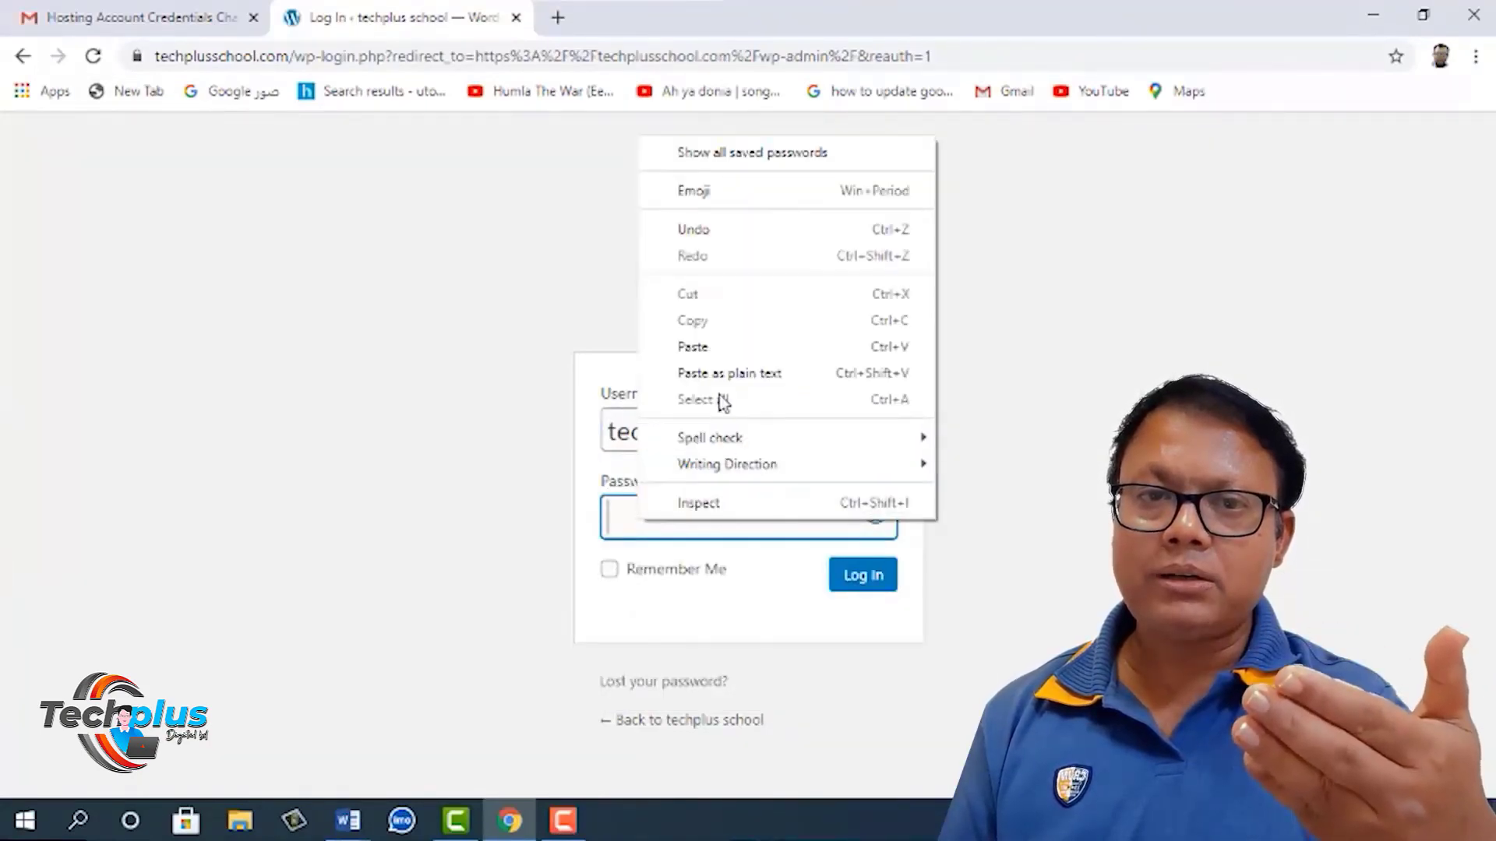
left_click(737, 351)
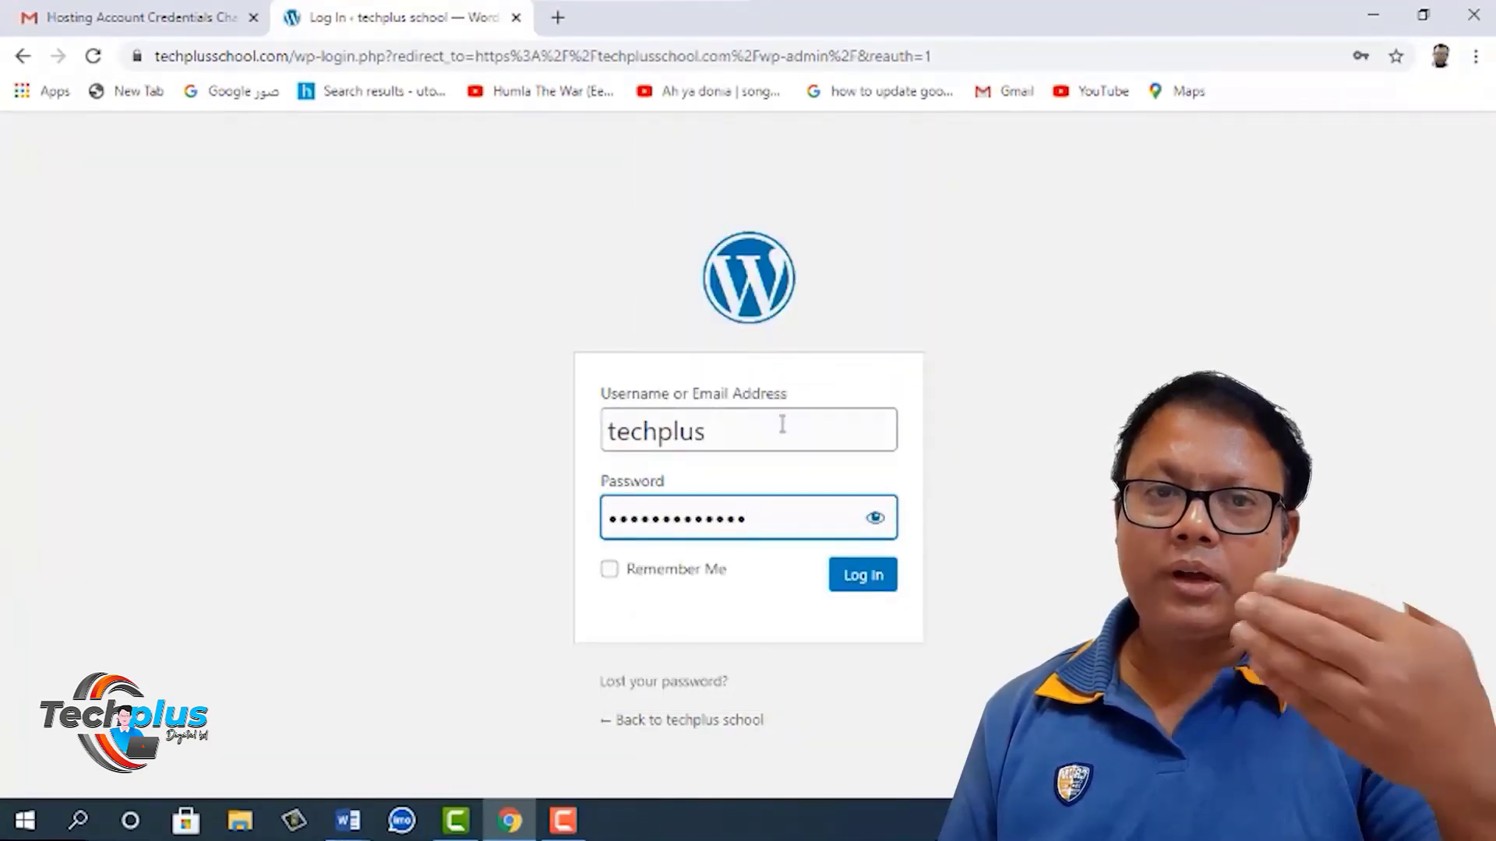
left_click(857, 580)
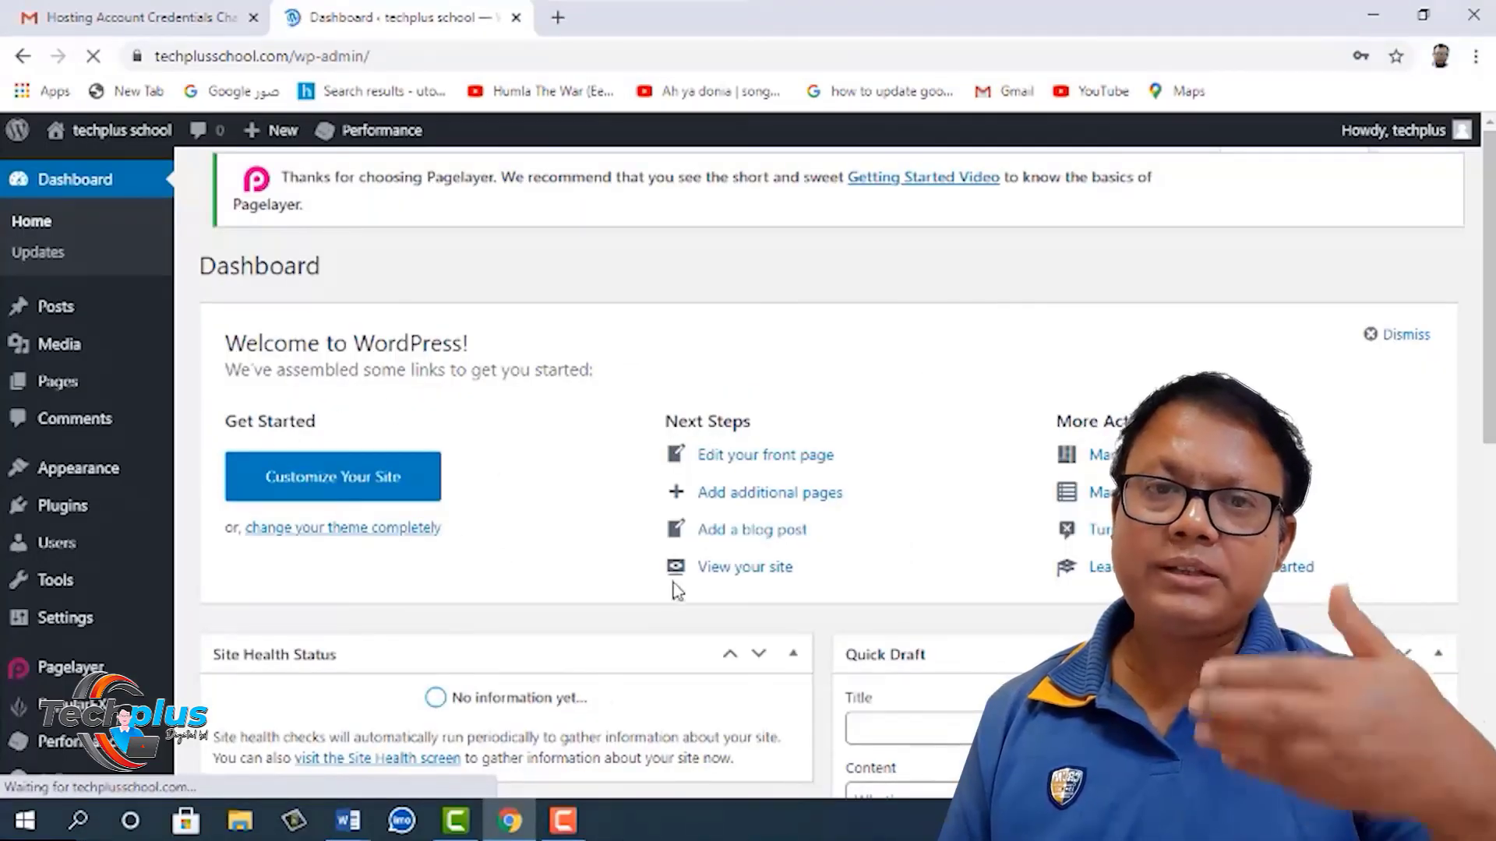